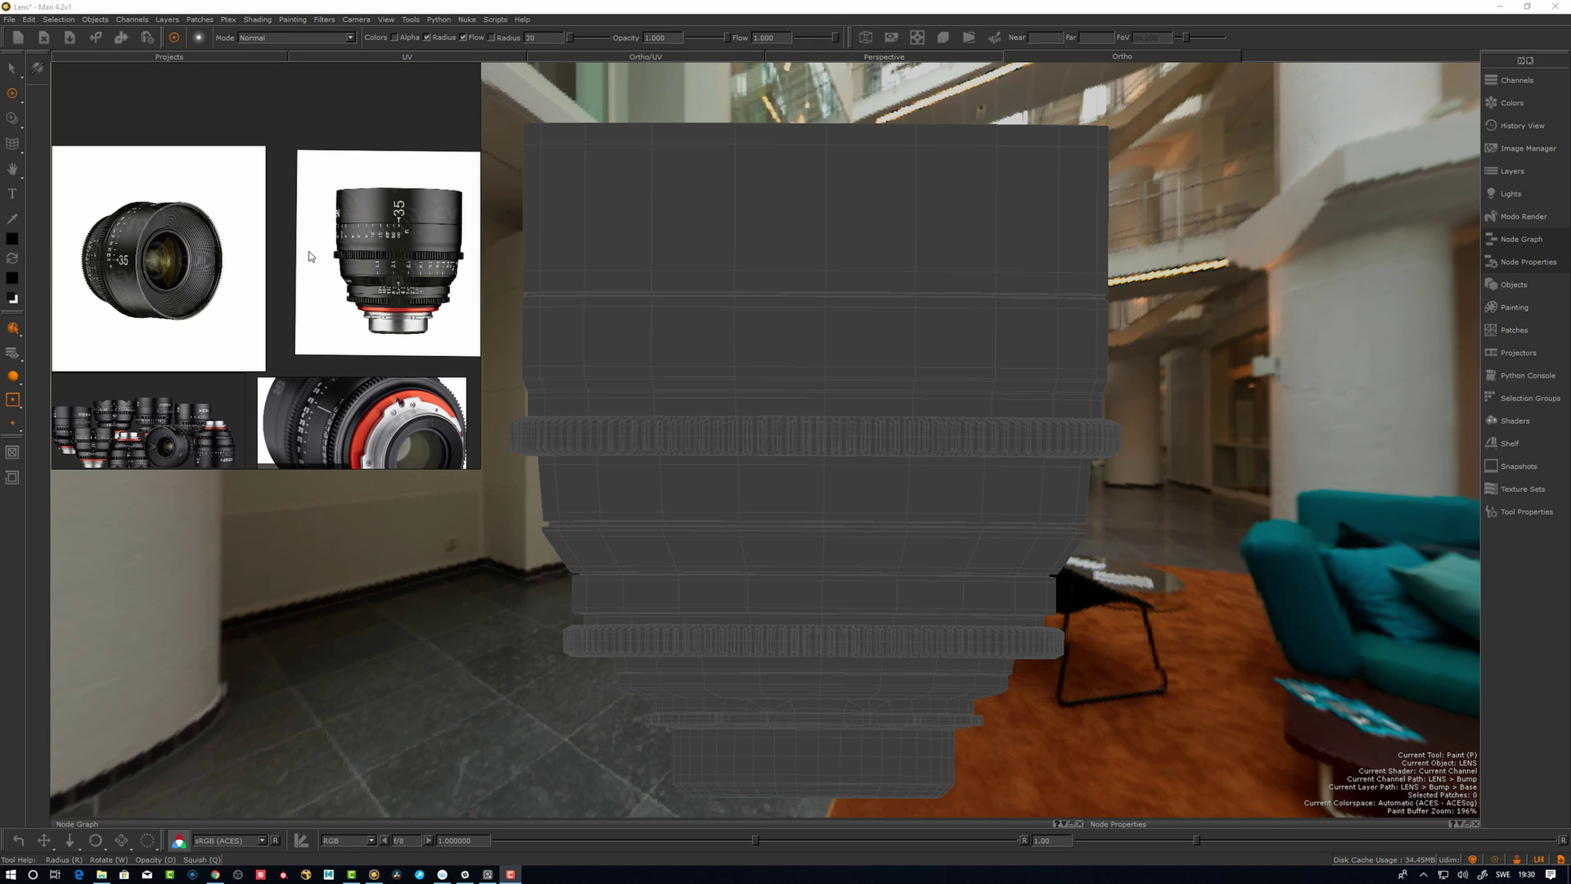
Examine the markings and lettering on the 35 mm lens in the reference images.
alt+drag(866, 498, 934, 471)
scroll(385, 382, up, 2)
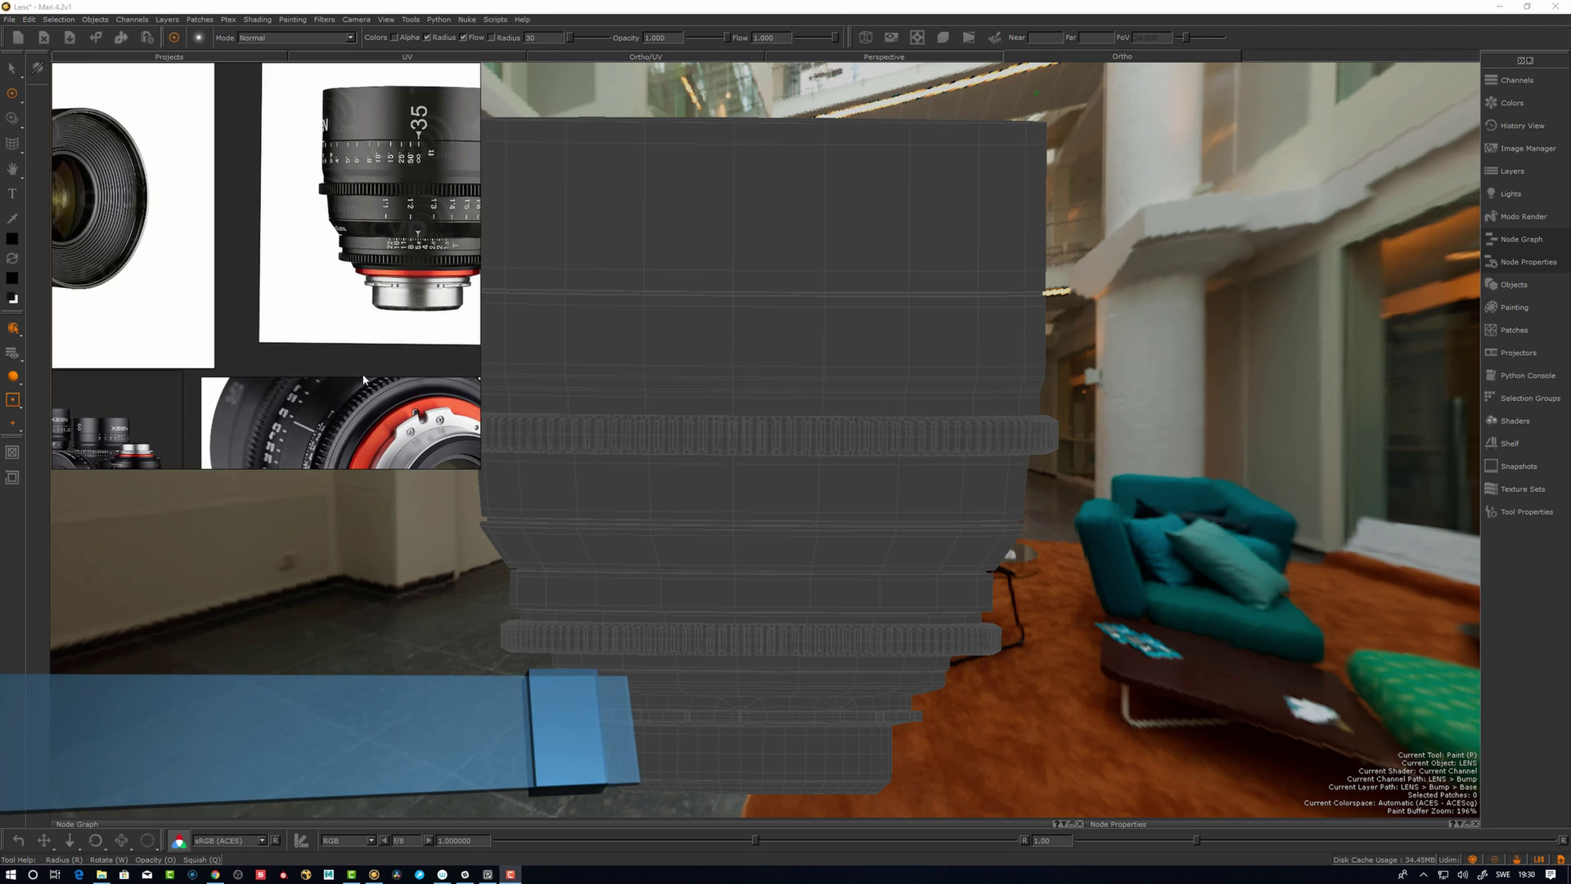
scroll(375, 361, down, 4)
scroll(291, 272, up, 4)
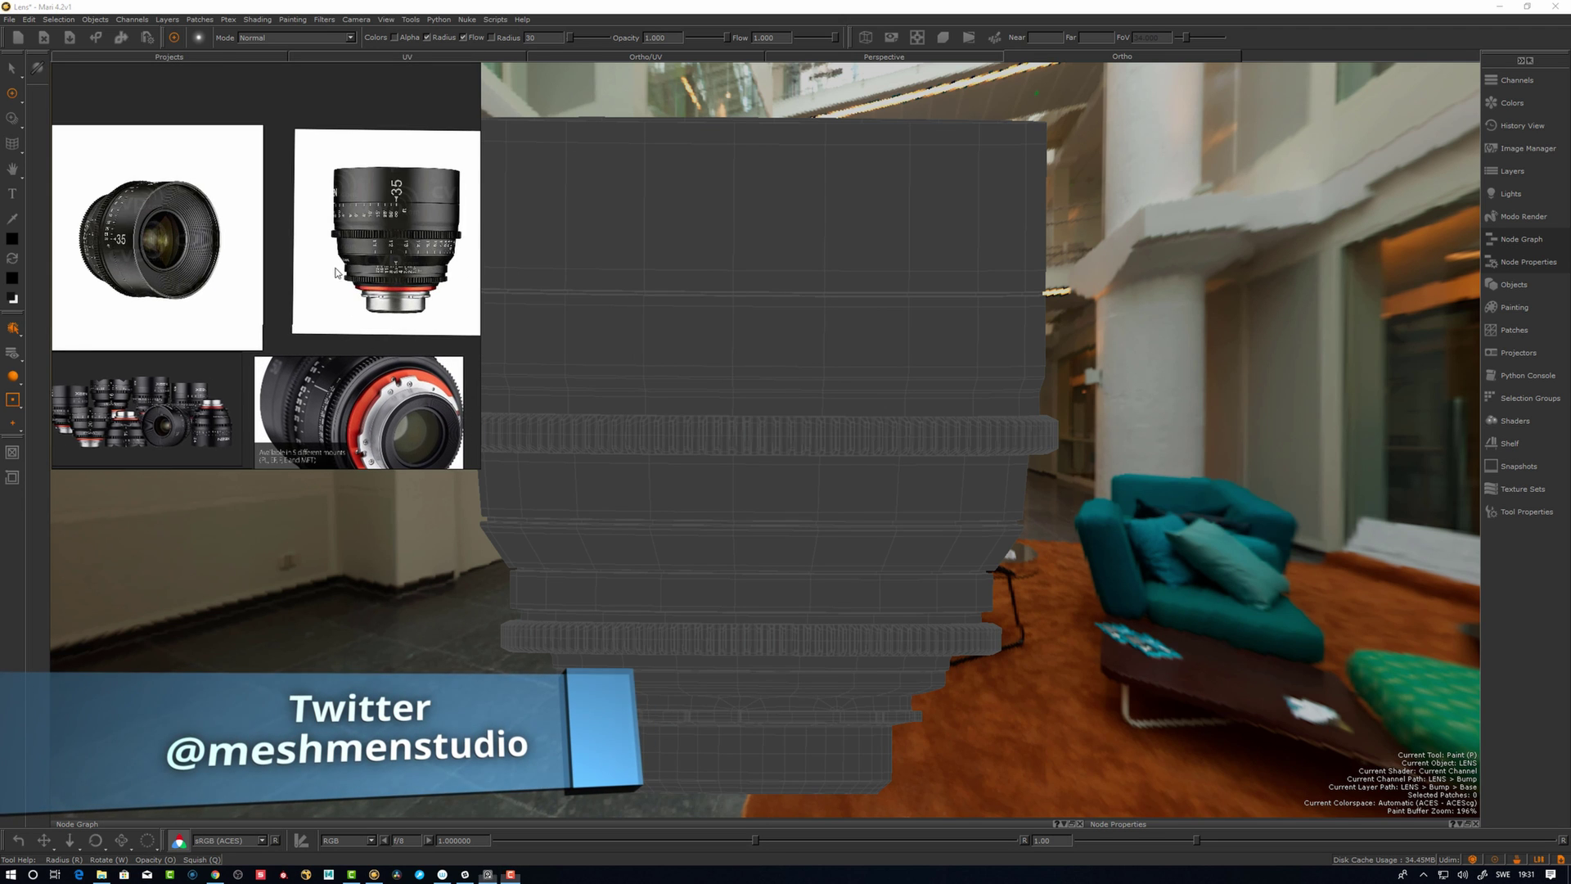
scroll(290, 272, up, 2)
scroll(318, 278, down, 1)
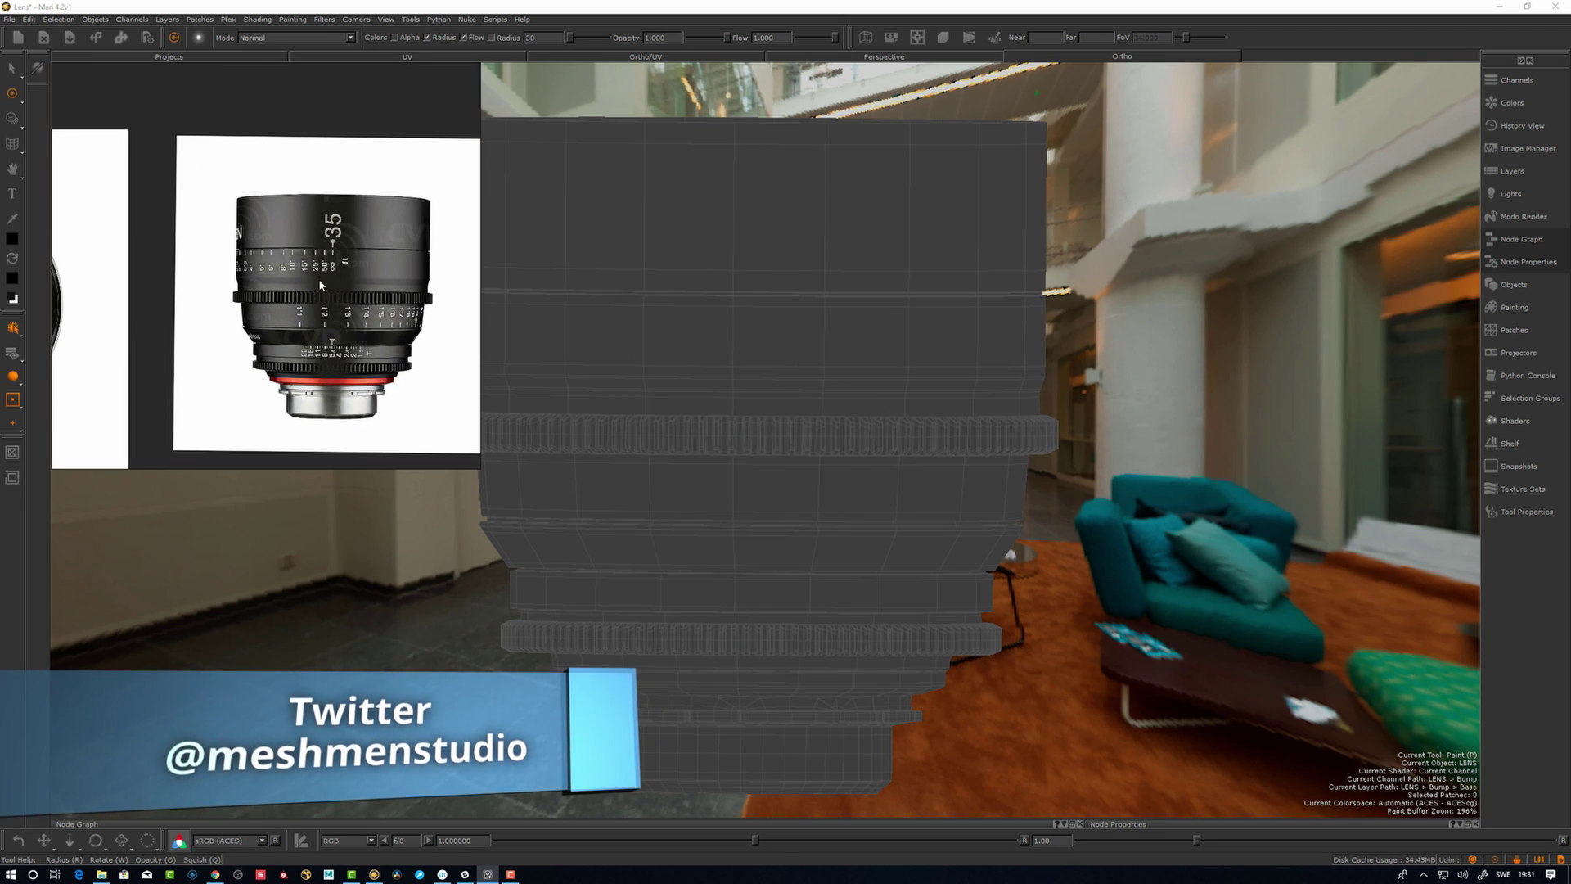
scroll(426, 217, up, 3)
scroll(426, 217, down, 3)
scroll(282, 314, up, 4)
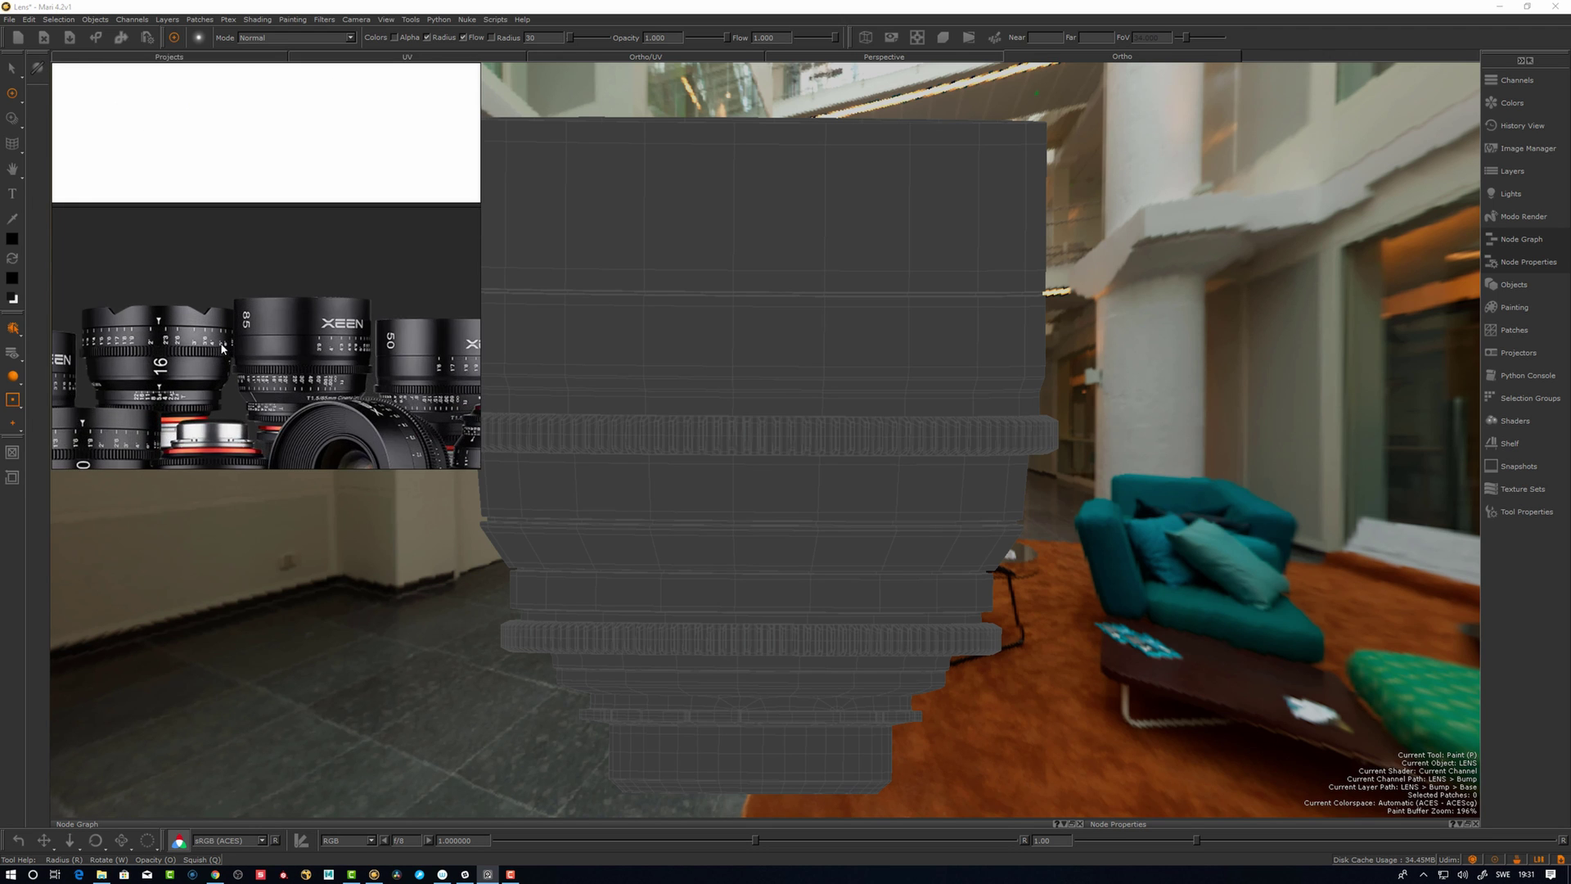
Compare the engraved numbers and logos on the XEEN lens group photo with the angled 35 mm lens reference.
scroll(272, 335, down, 3)
scroll(287, 360, up, 2)
scroll(294, 377, down, 2)
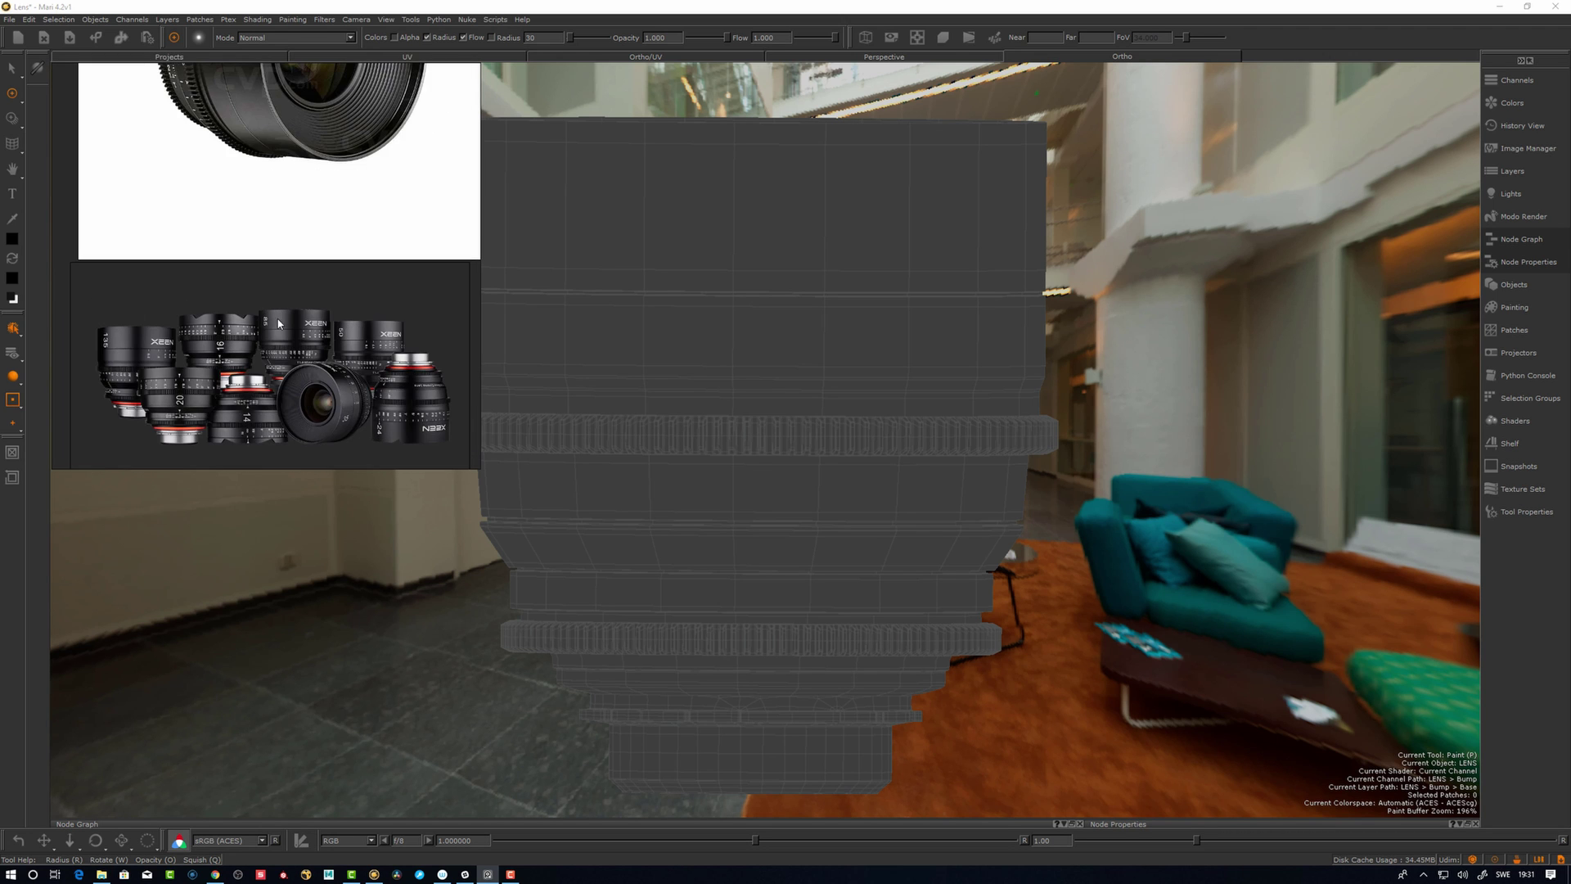
scroll(306, 394, up, 2)
middle_drag(277, 215, 248, 280)
scroll(248, 242, up, 2)
scroll(249, 241, down, 2)
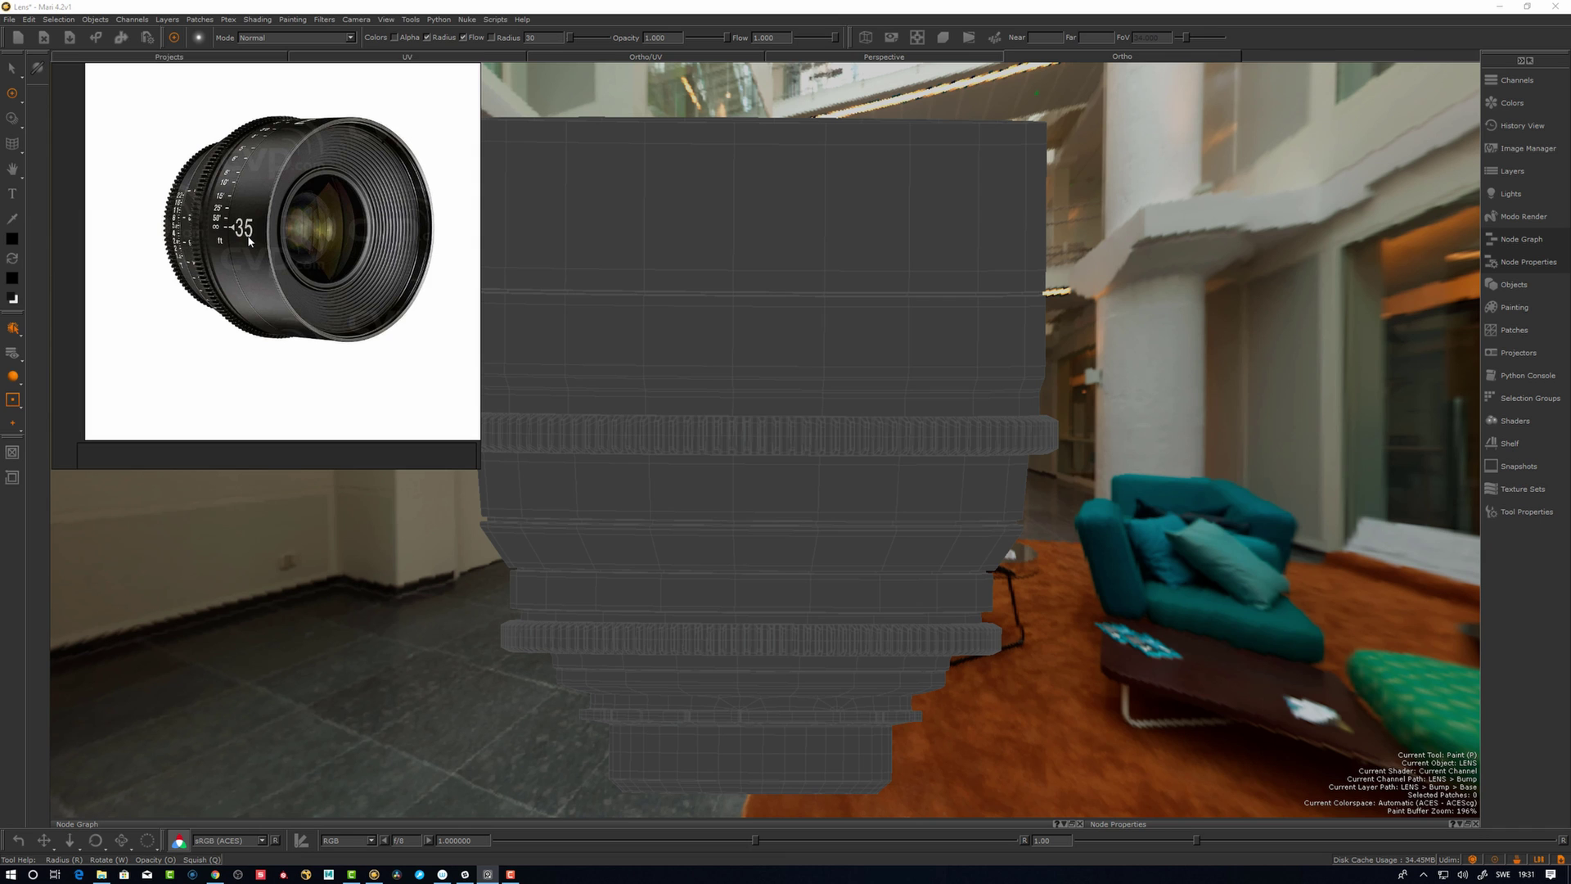
scroll(282, 218, down, 2)
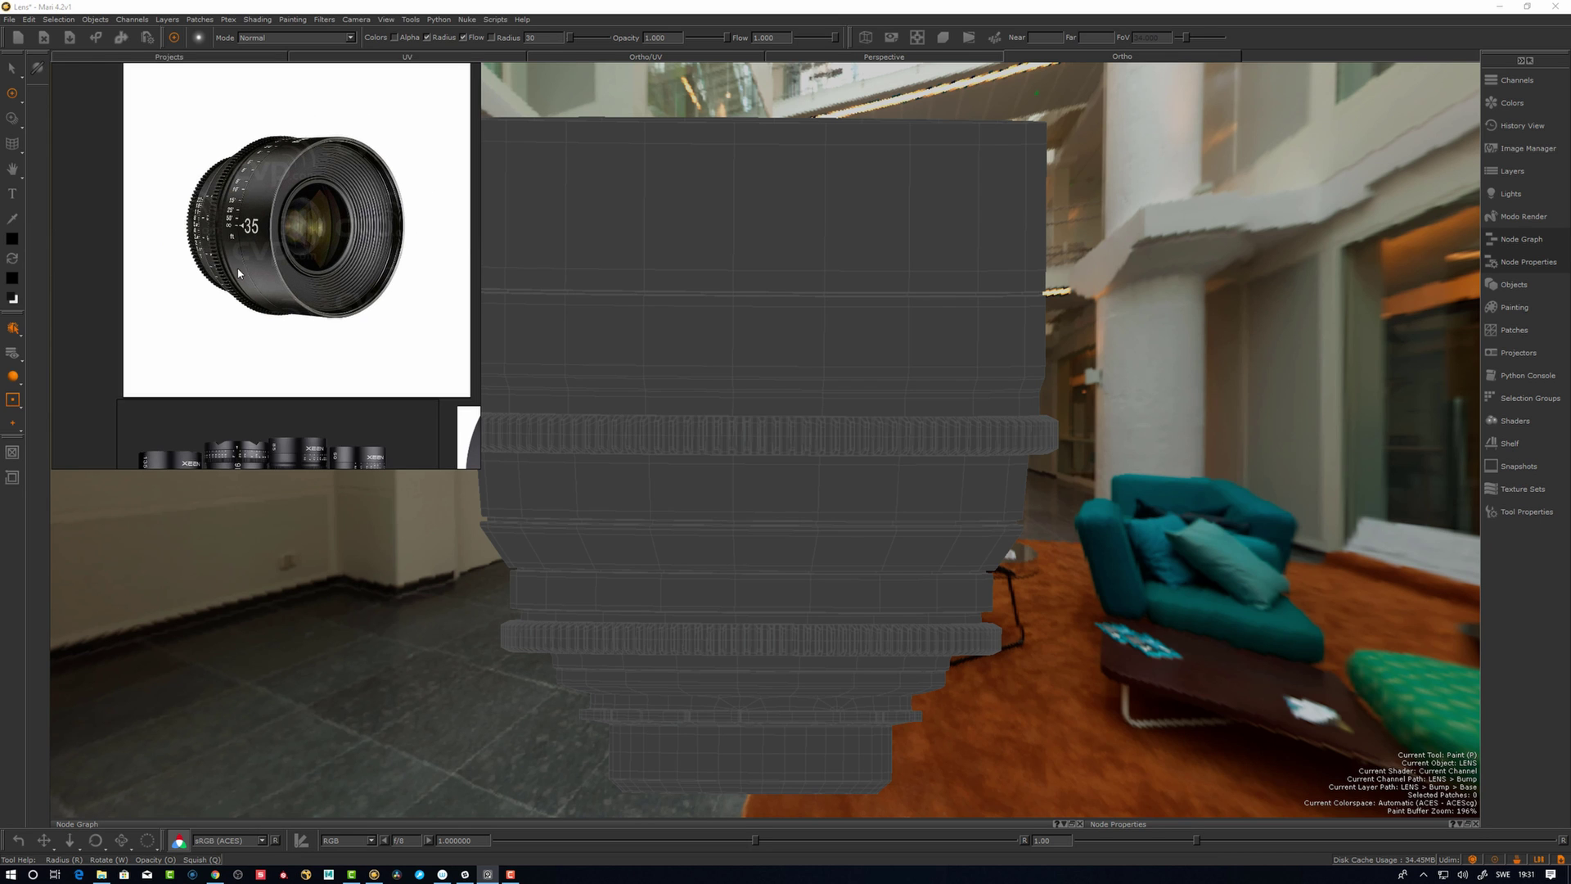
scroll(262, 238, up, 2)
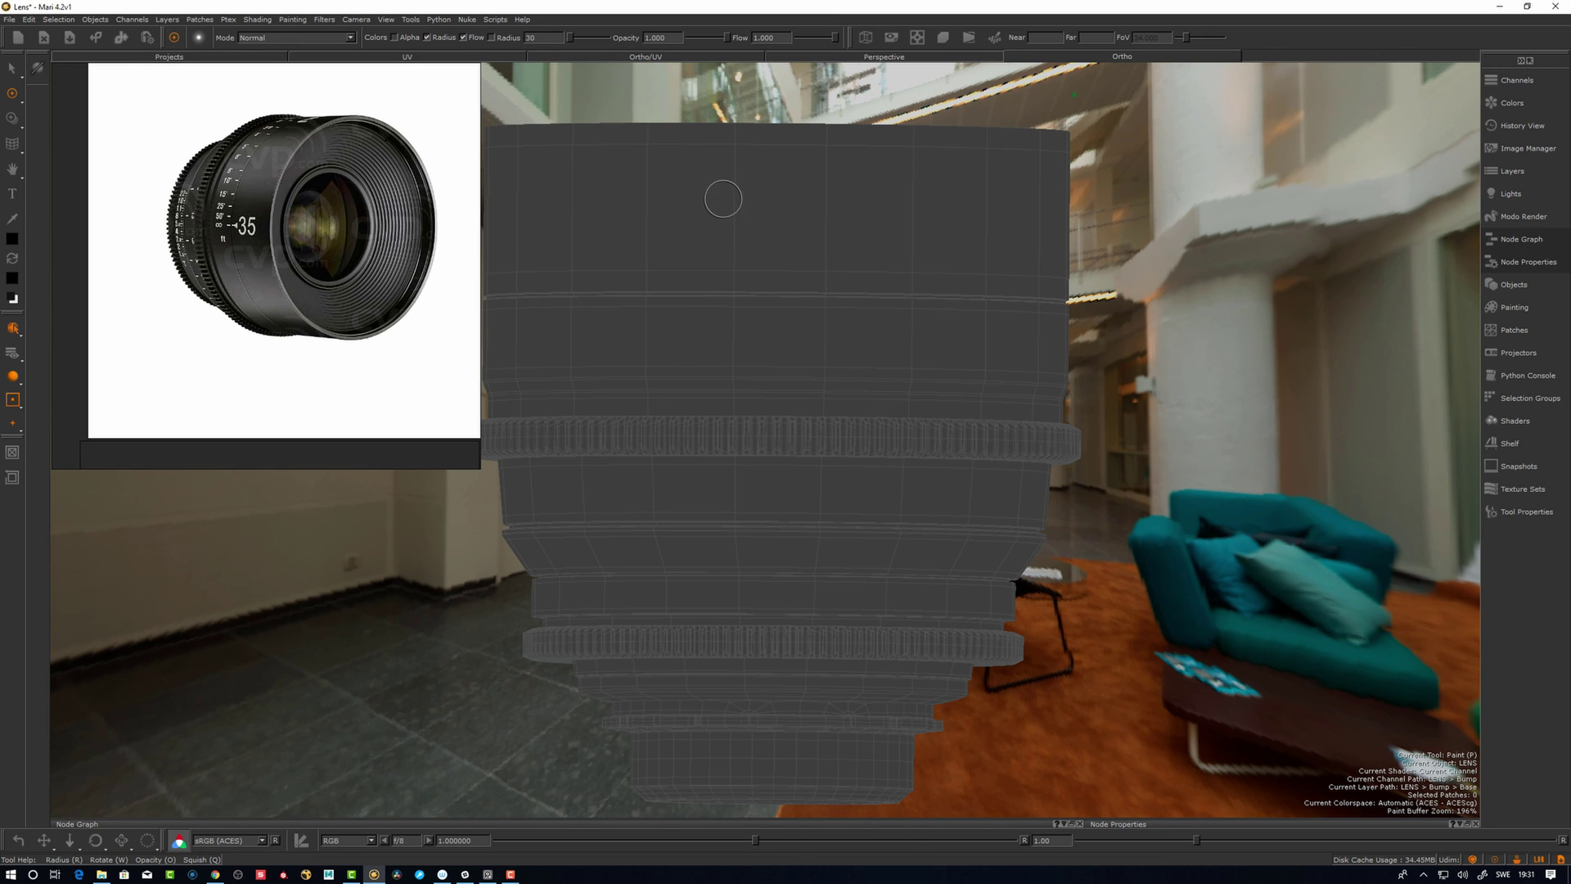
scroll(381, 287, down, 2)
middle_drag(320, 342, 354, 225)
scroll(354, 225, up, 3)
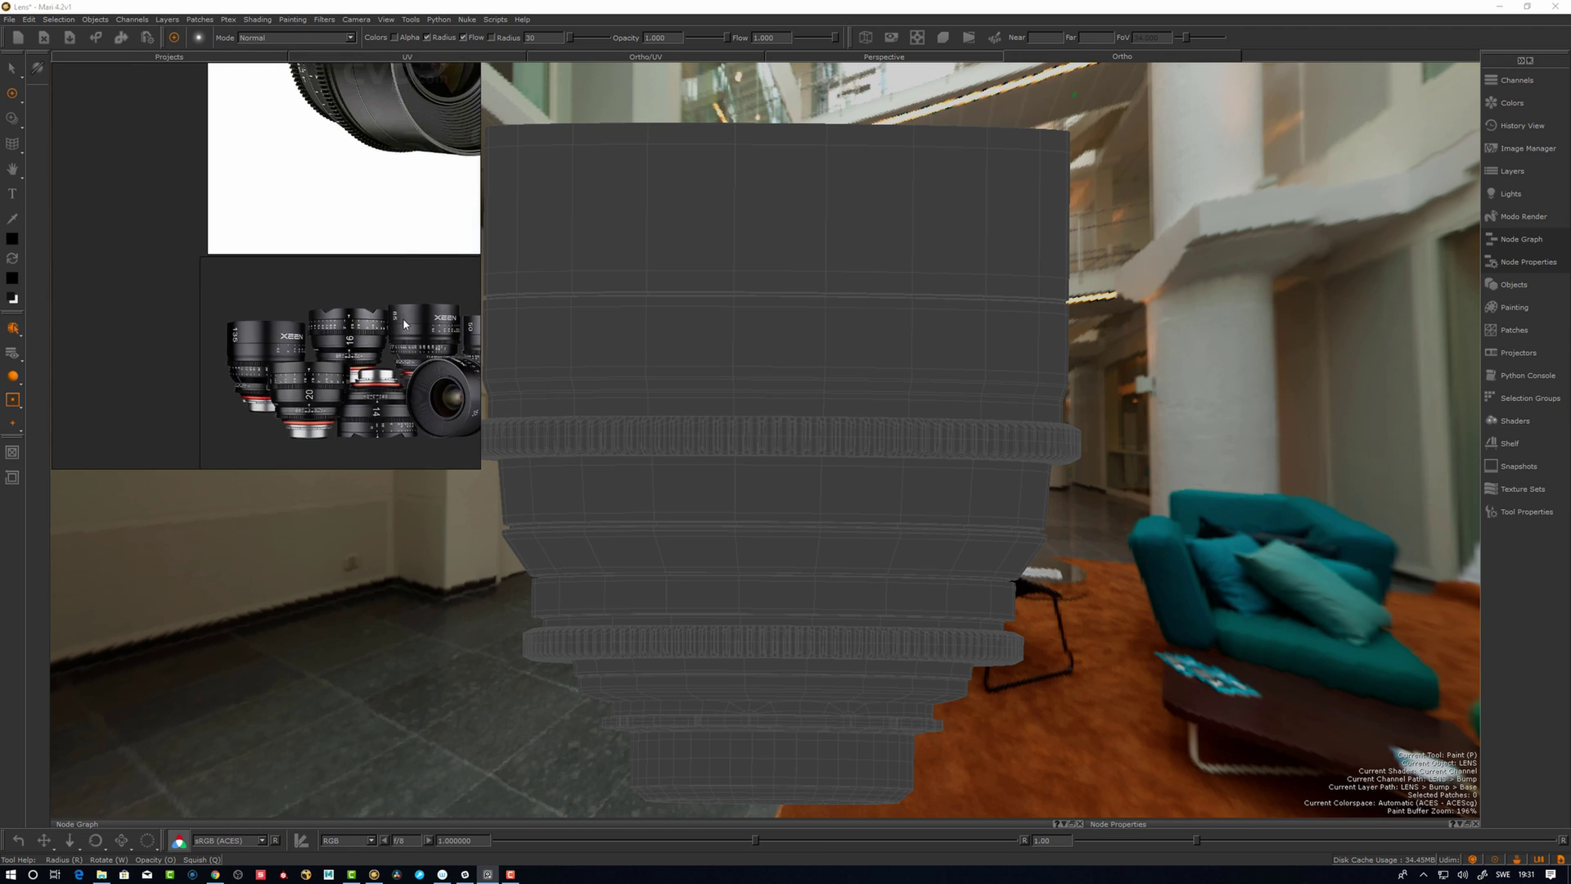
middle_drag(458, 311, 357, 255)
scroll(368, 258, up, 3)
scroll(390, 298, down, 3)
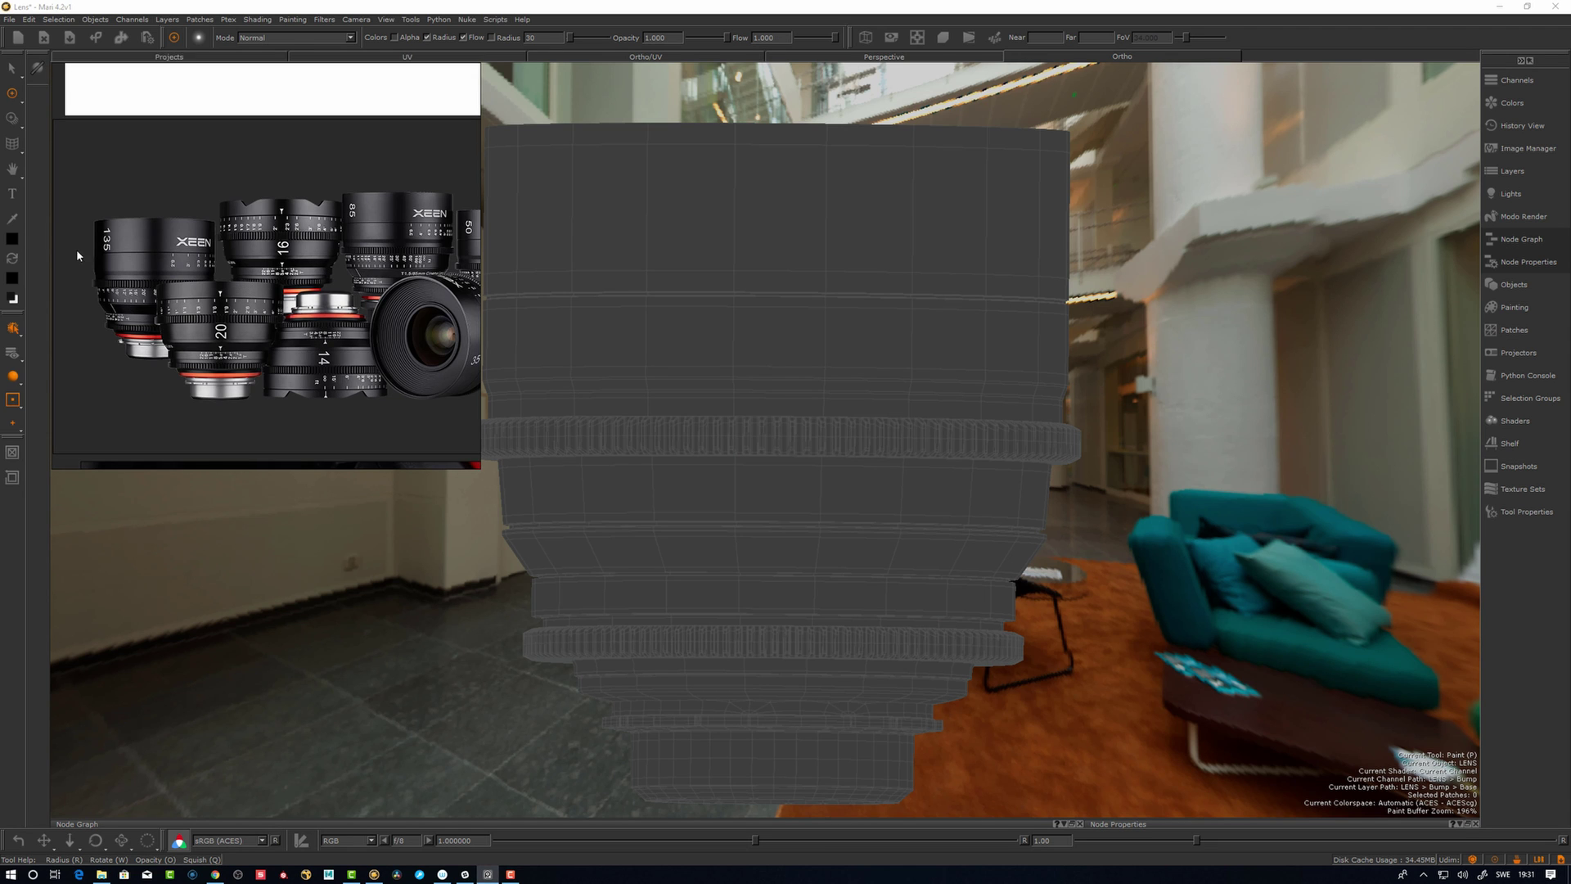
Activate Paint Through, open the Text Generator and replace the placeholder text with 85.
key(u)
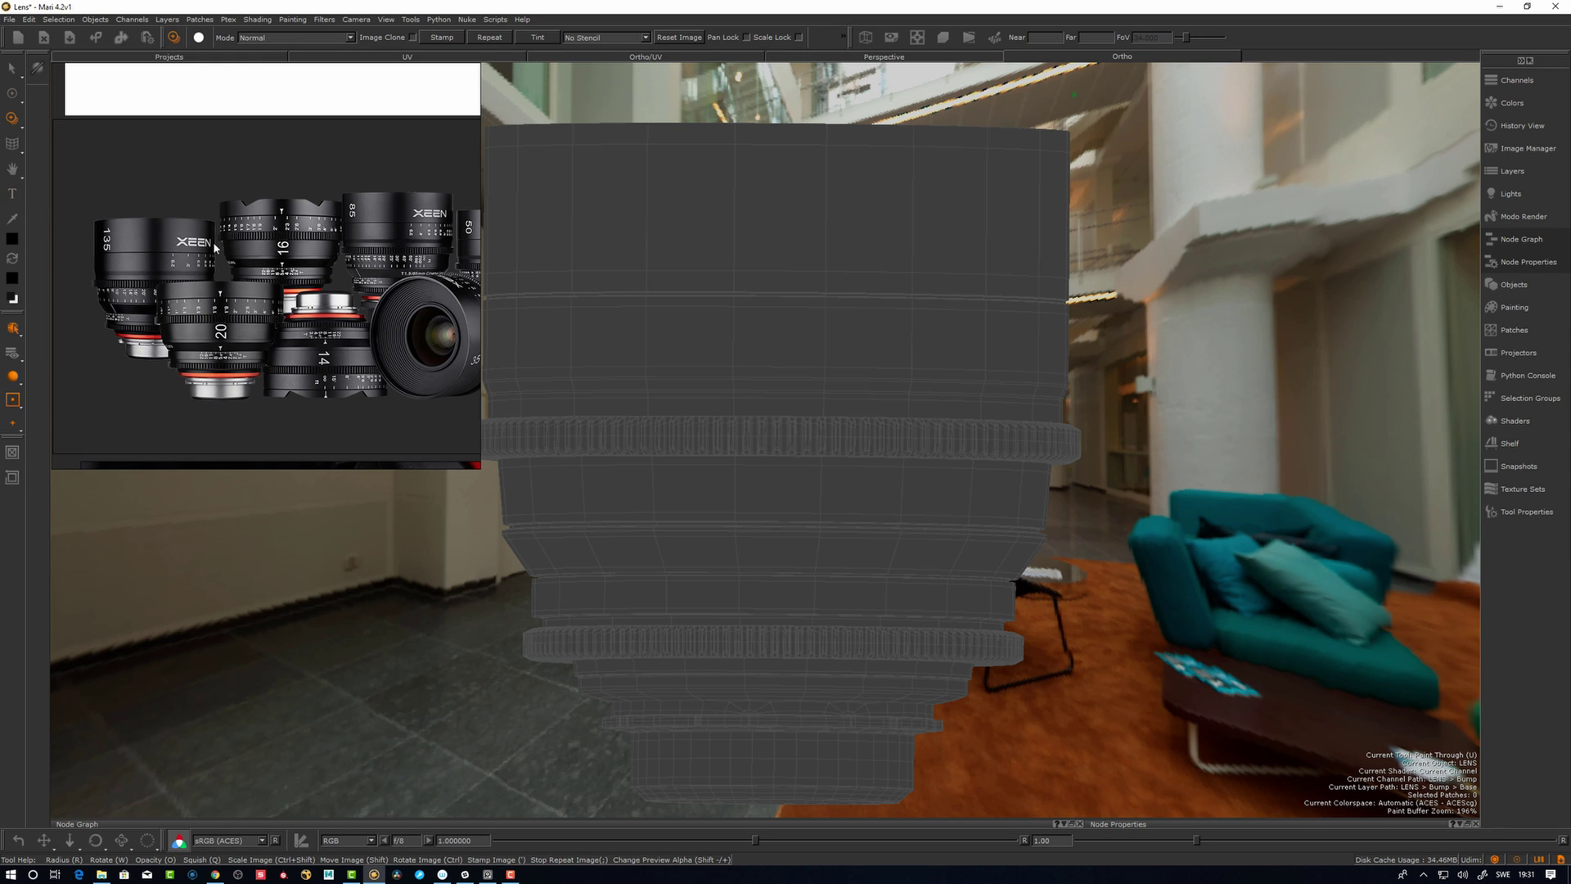
key(t)
drag(753, 389, 534, 358)
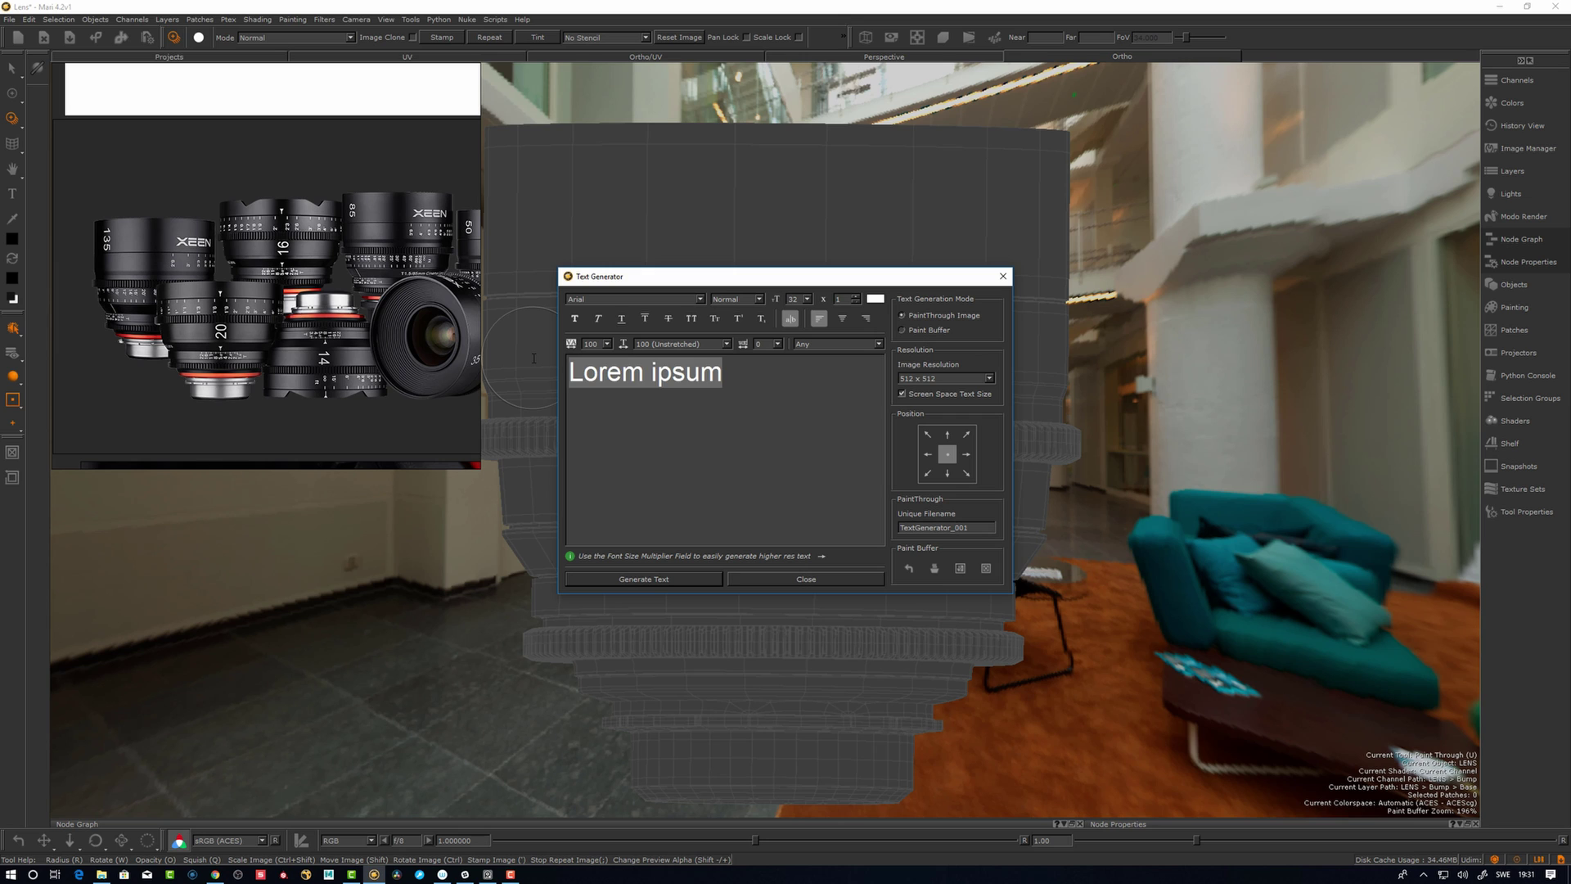
text(85)
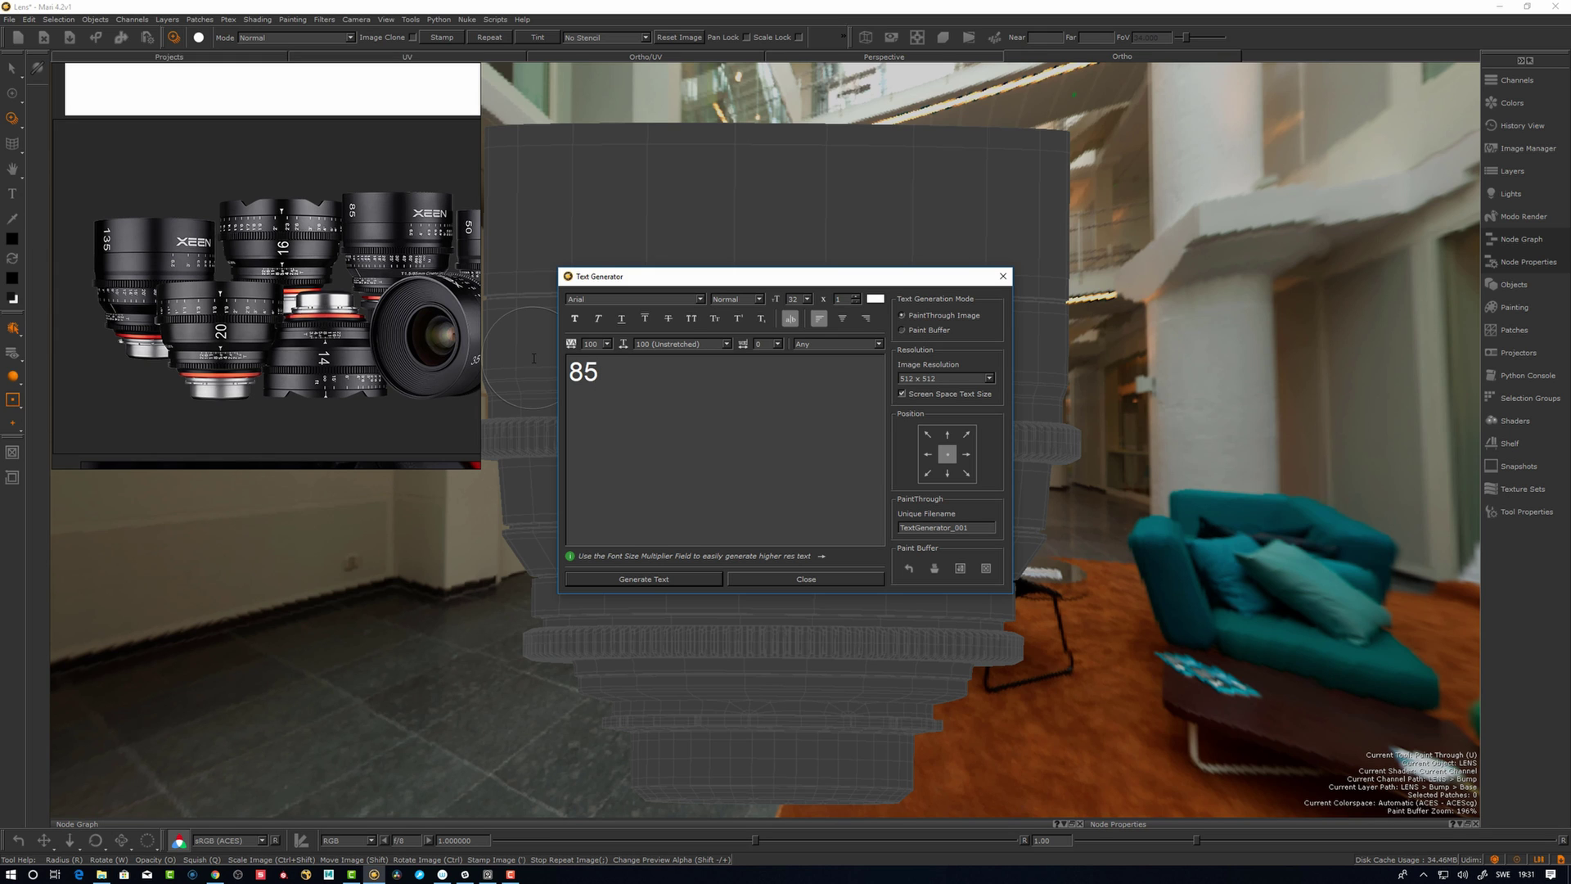
Change the font of the 85 text to Impact.
drag(606, 372, 554, 365)
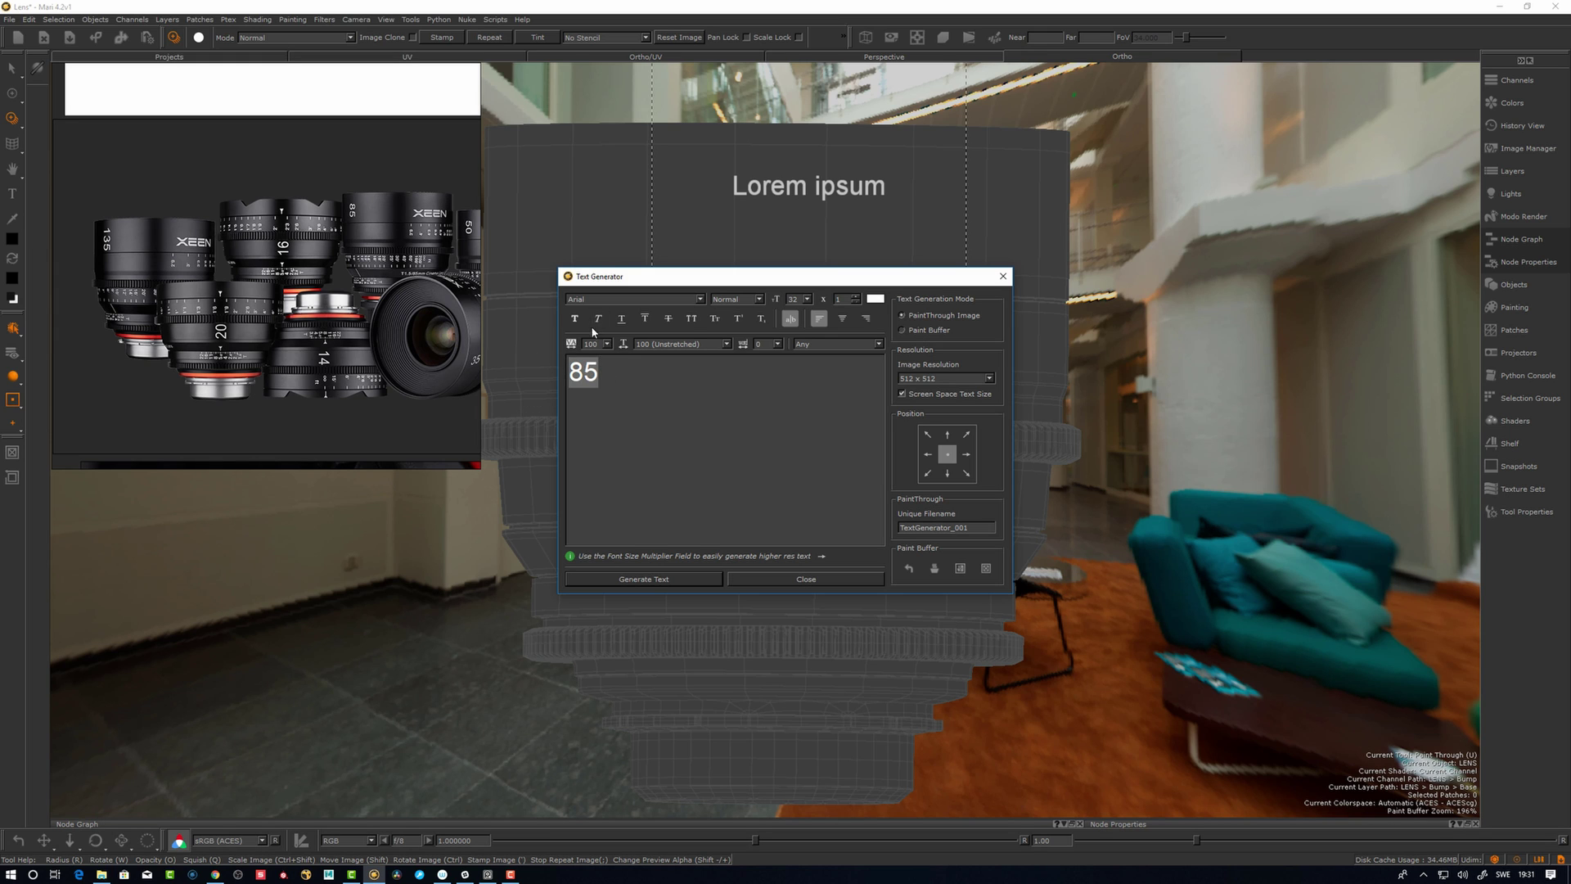
click(608, 298)
click(701, 299)
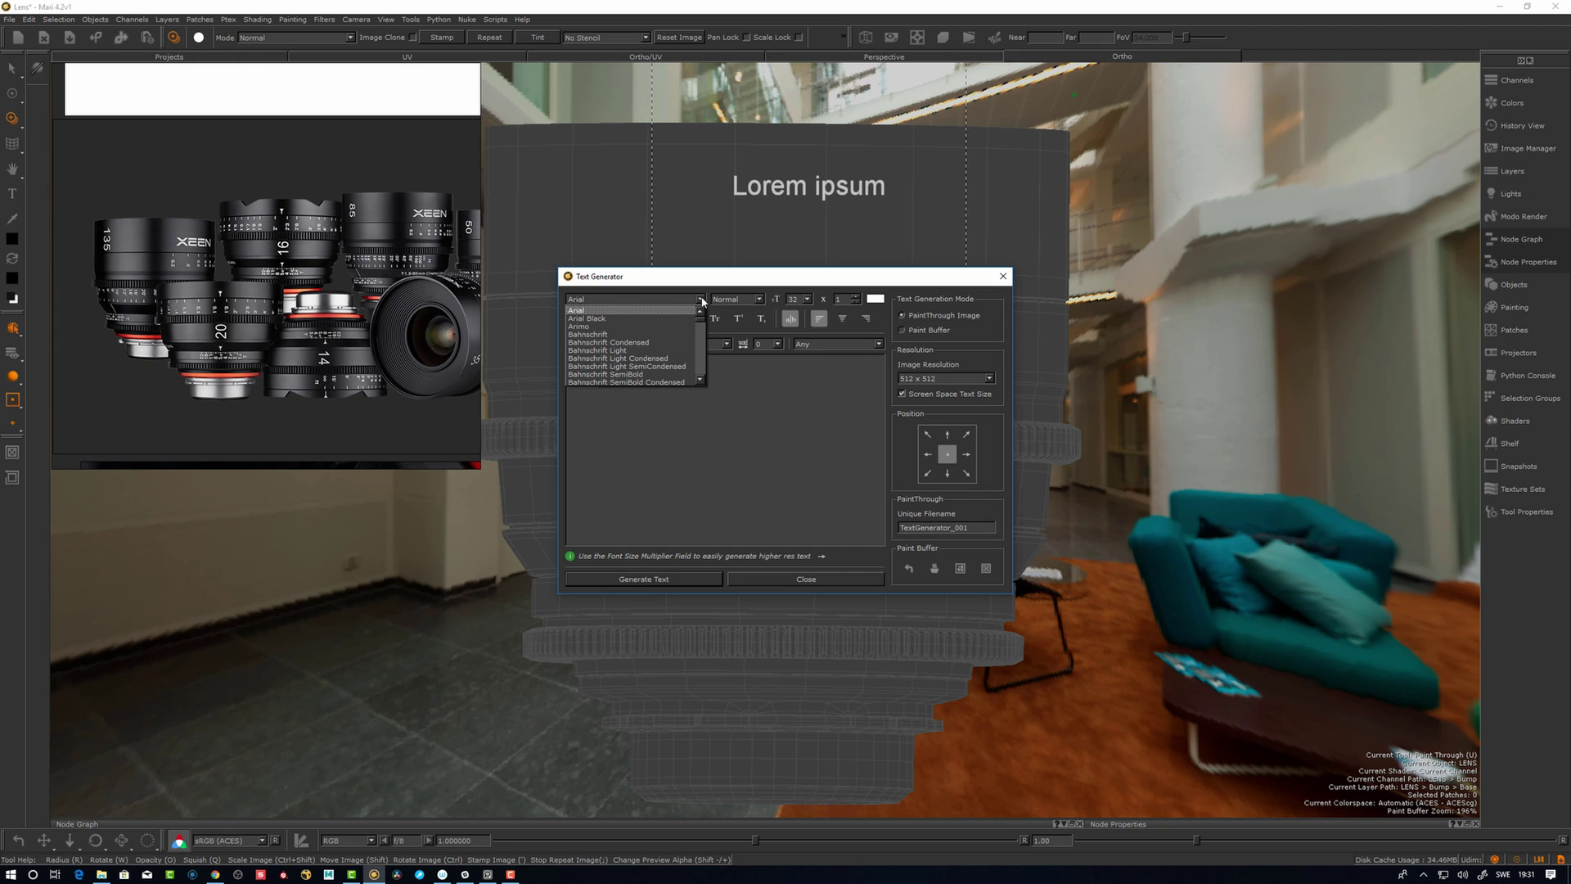
key(i)
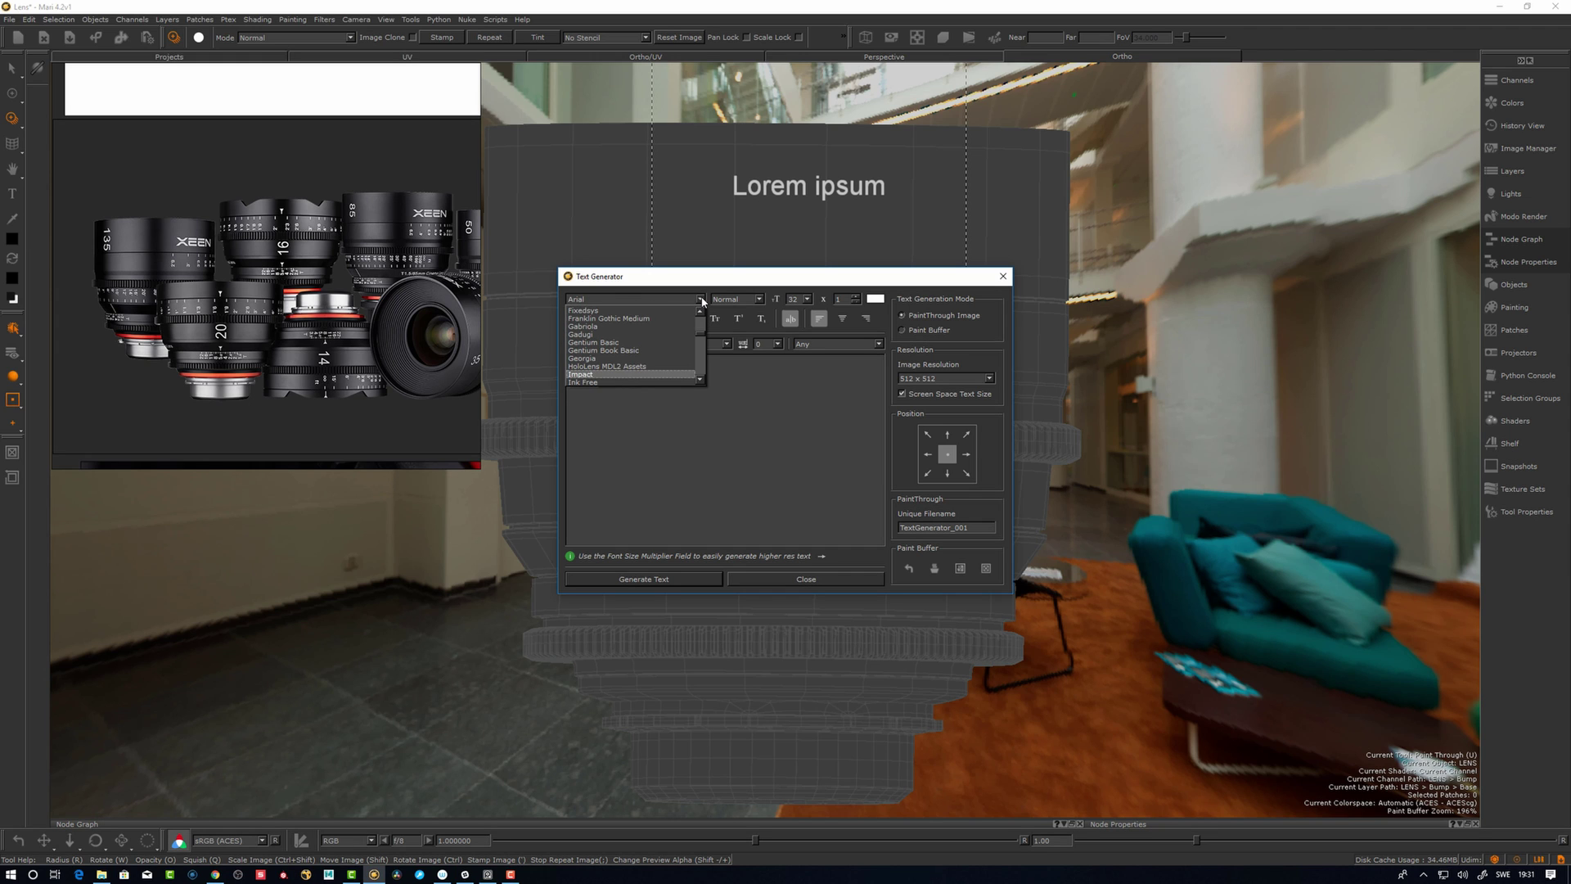
key(Return)
click(623, 372)
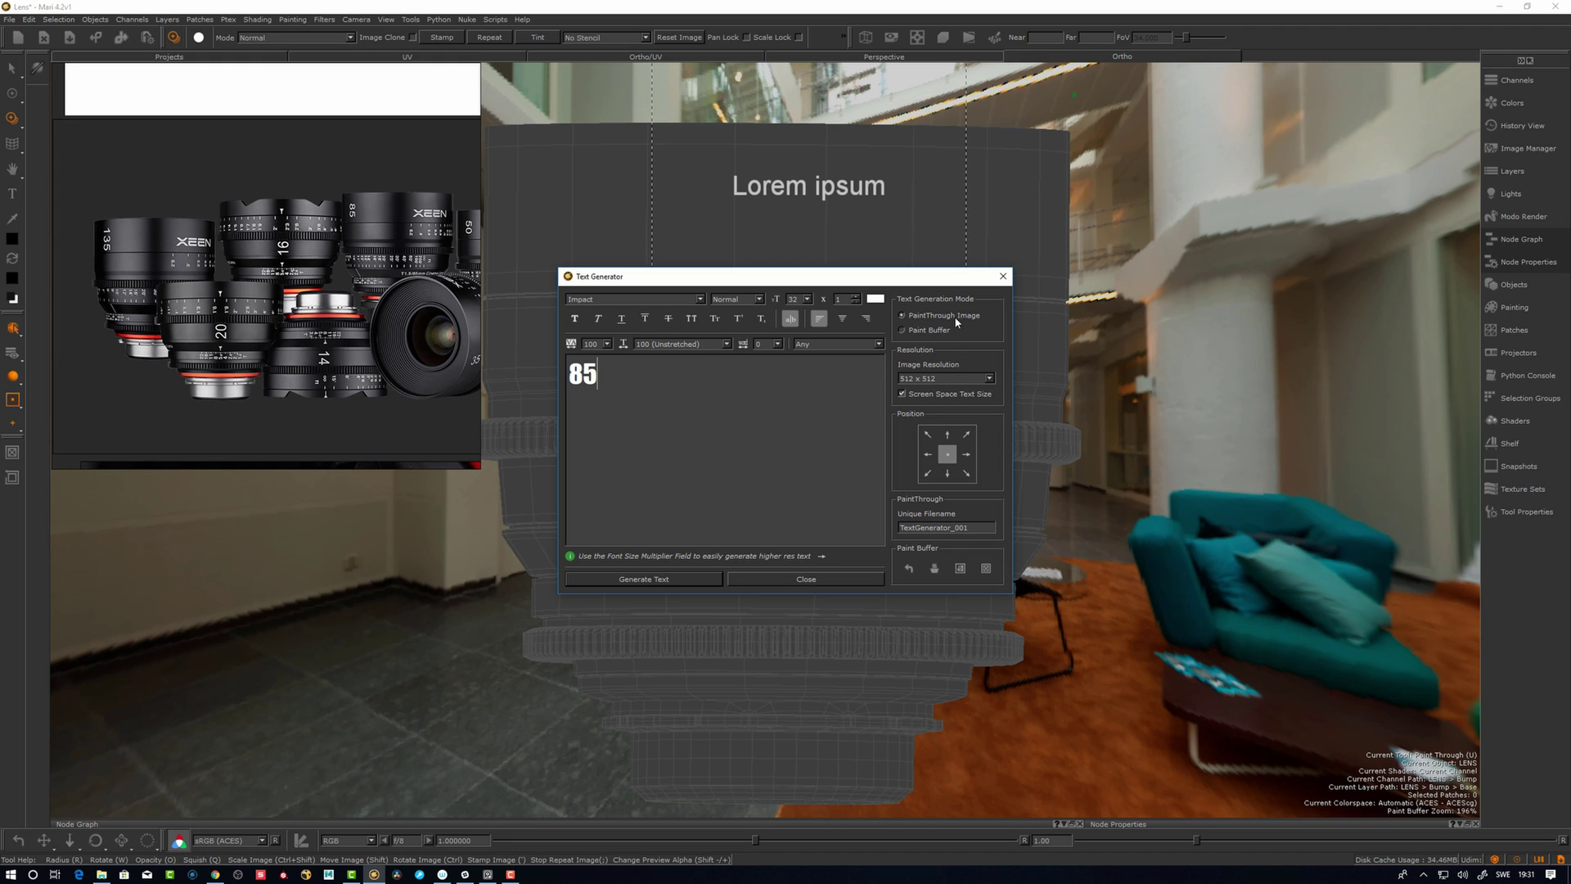
Generate the 85 text as a paint-through image at 2048 x 2048 resolution.
drag(900, 285, 898, 435)
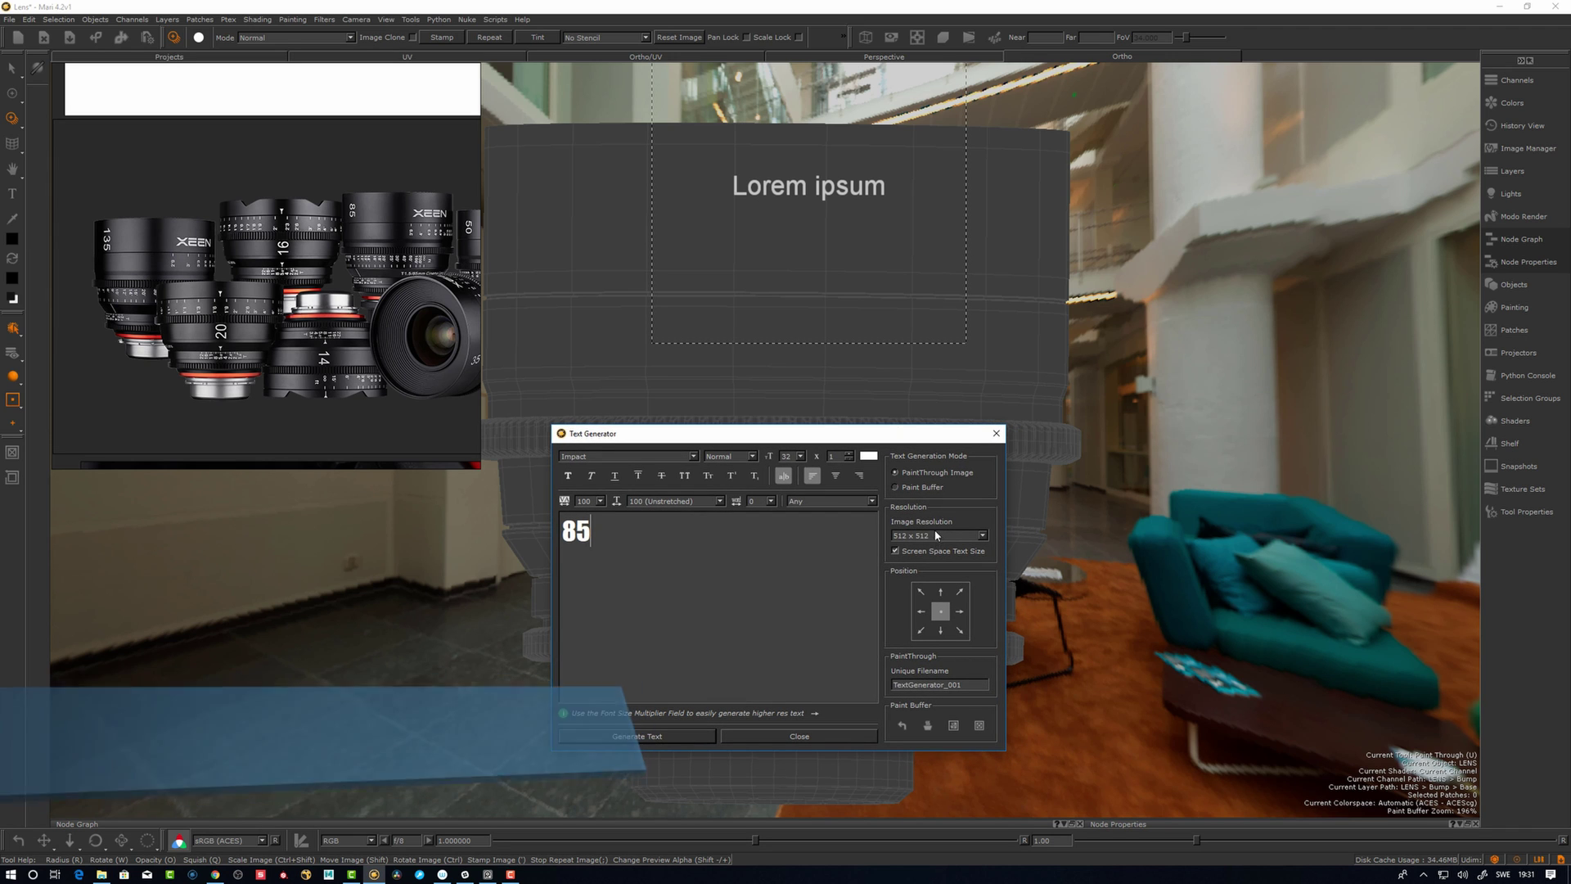
double_click(587, 538)
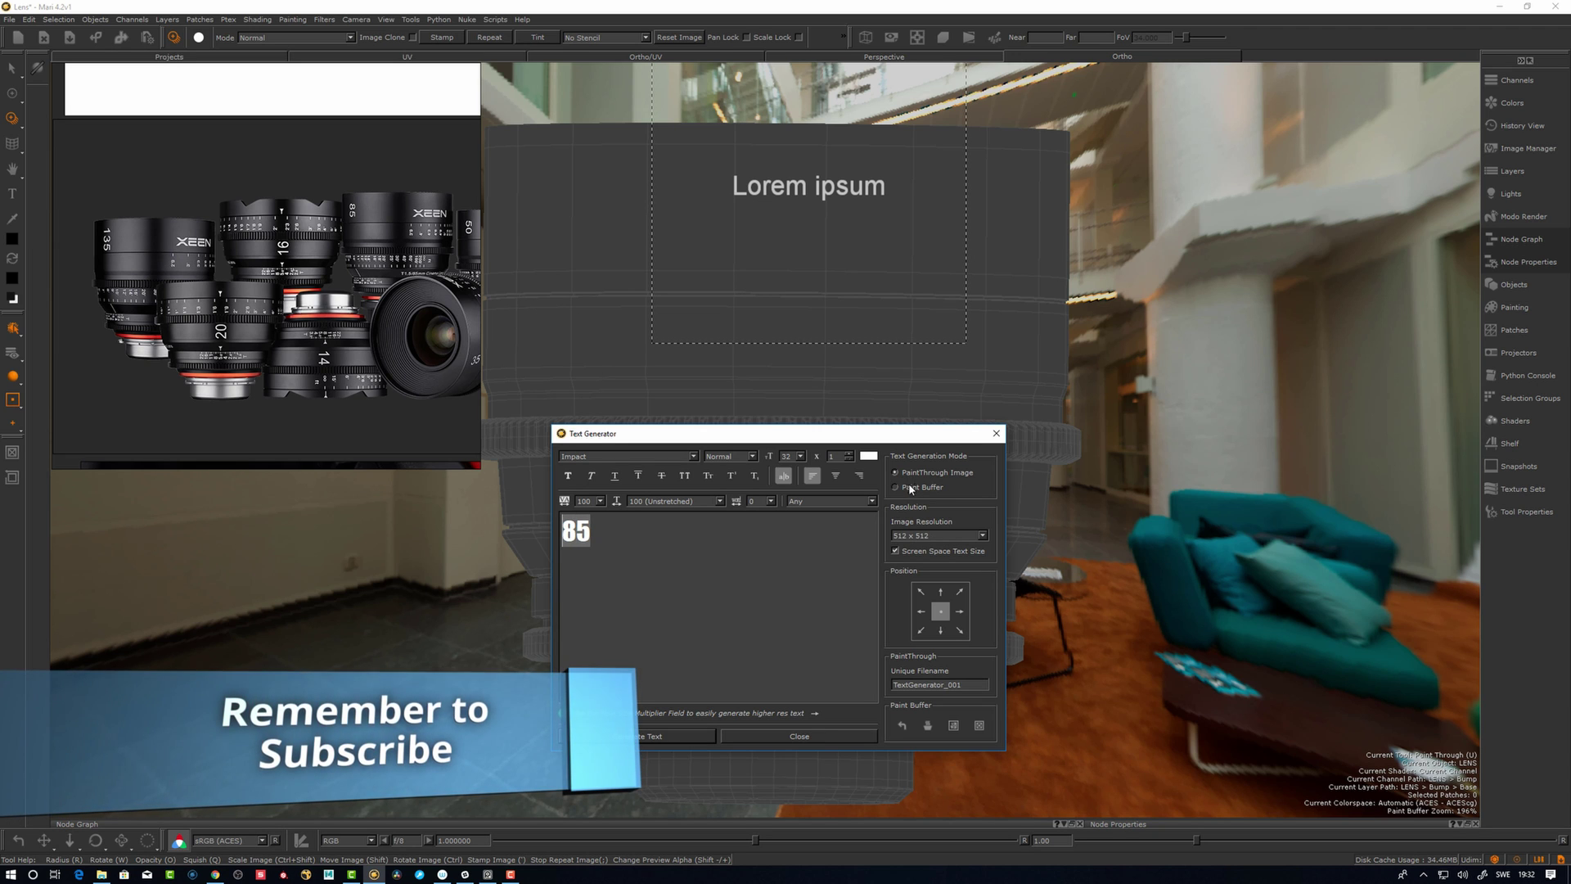
click(922, 536)
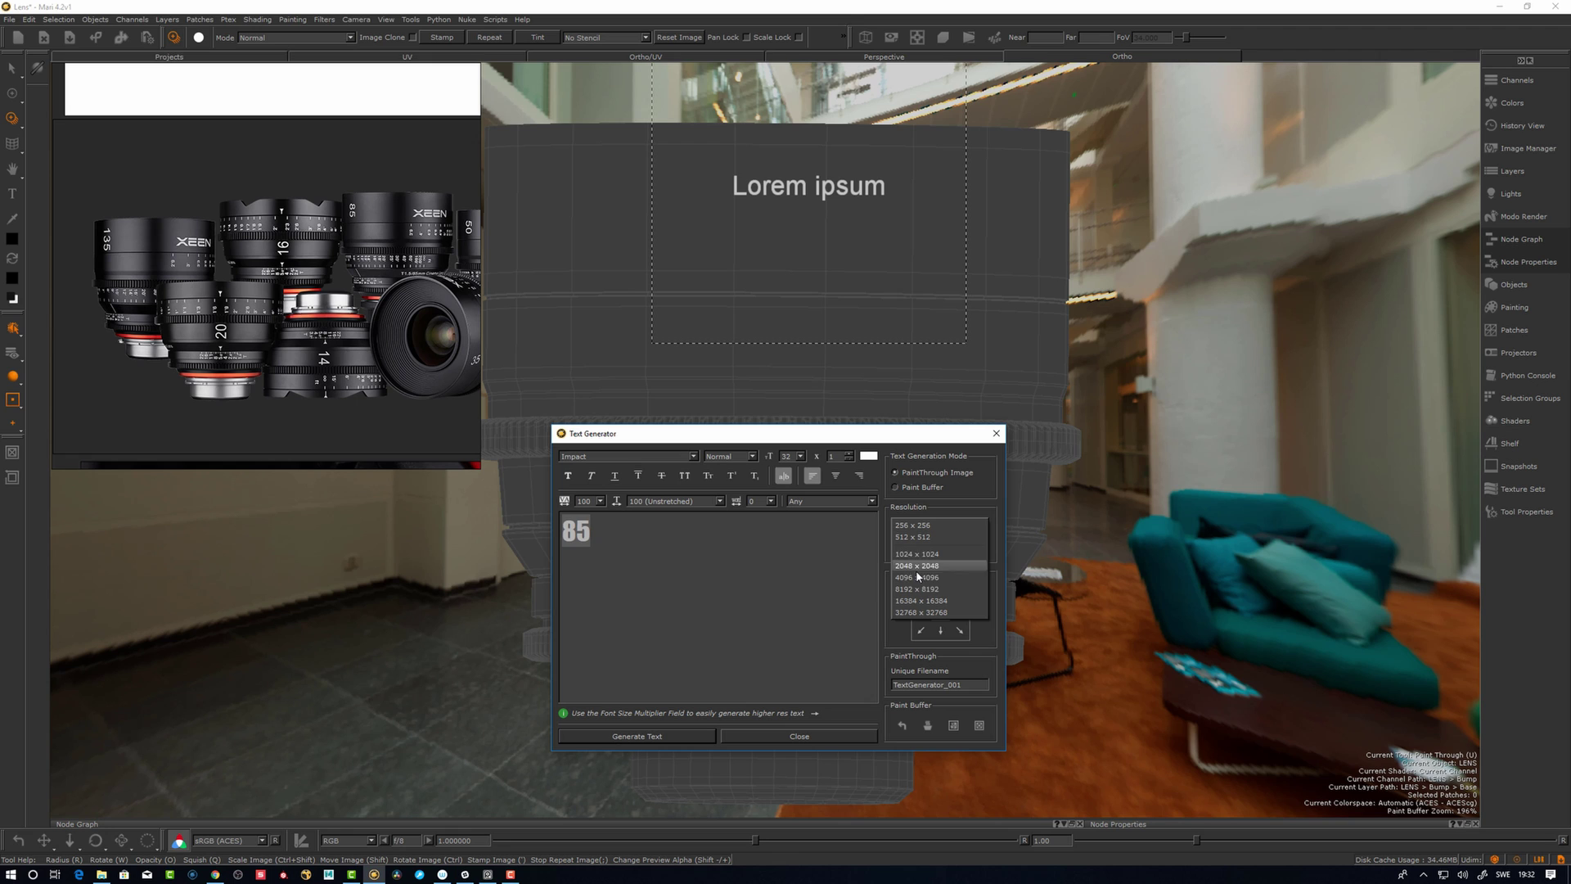
click(924, 565)
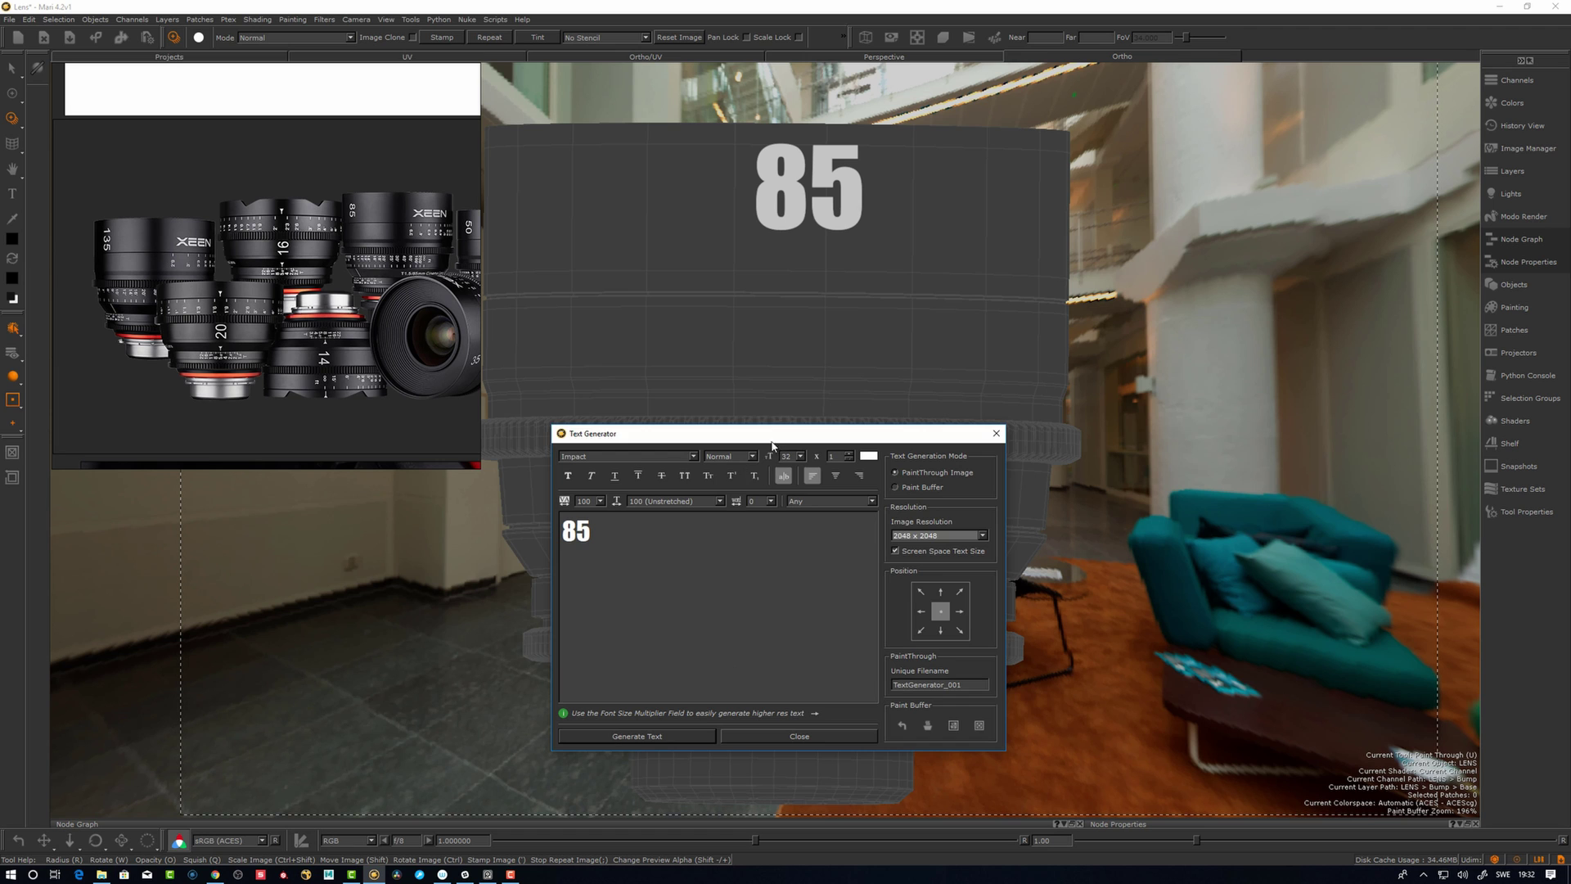
Place the 85 image near the top of the lens barrel and rotate it sideways to match the reference.
drag(772, 445, 190, 654)
mouse_move(789, 334)
shift+mouse_down()
mouse_move(747, 393)
mouse_move(743, 313)
mouse_move(684, 309)
shift+mouse_up()
mouse_move(364, 322)
middle_down()
mouse_move(276, 319)
mouse_move(310, 324)
mouse_move(291, 328)
middle_up()
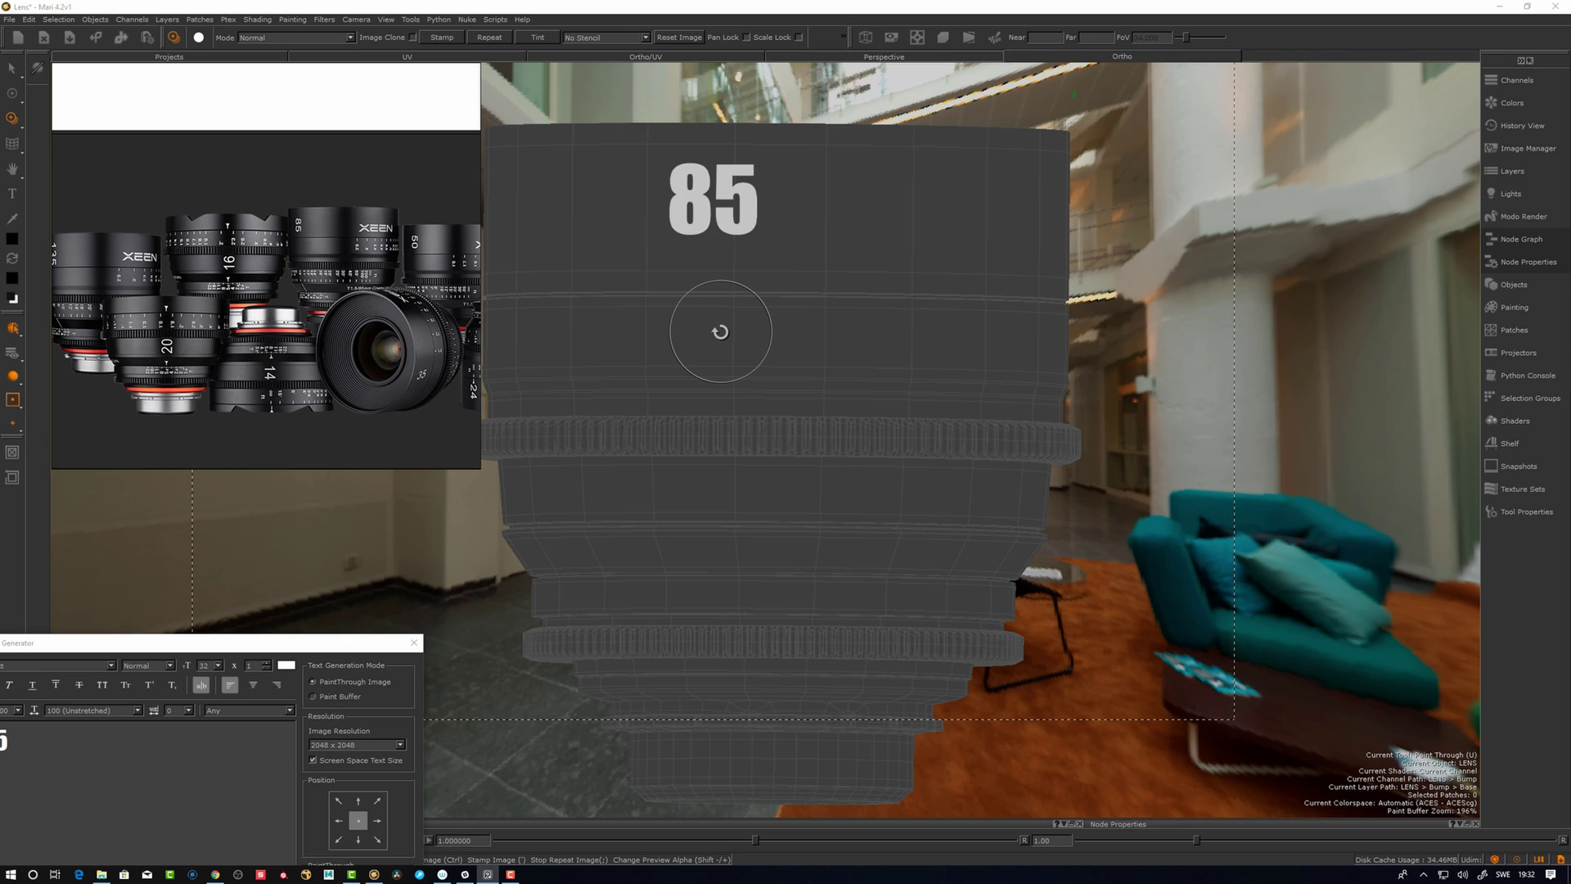
mouse_move(720, 331)
ctrl+mouse_down()
mouse_move(495, 320)
mouse_move(748, 335)
ctrl+mouse_up()
Adjust the rotation value of the 85 image, nudge it on the barrel and turn it back upright.
click(1527, 514)
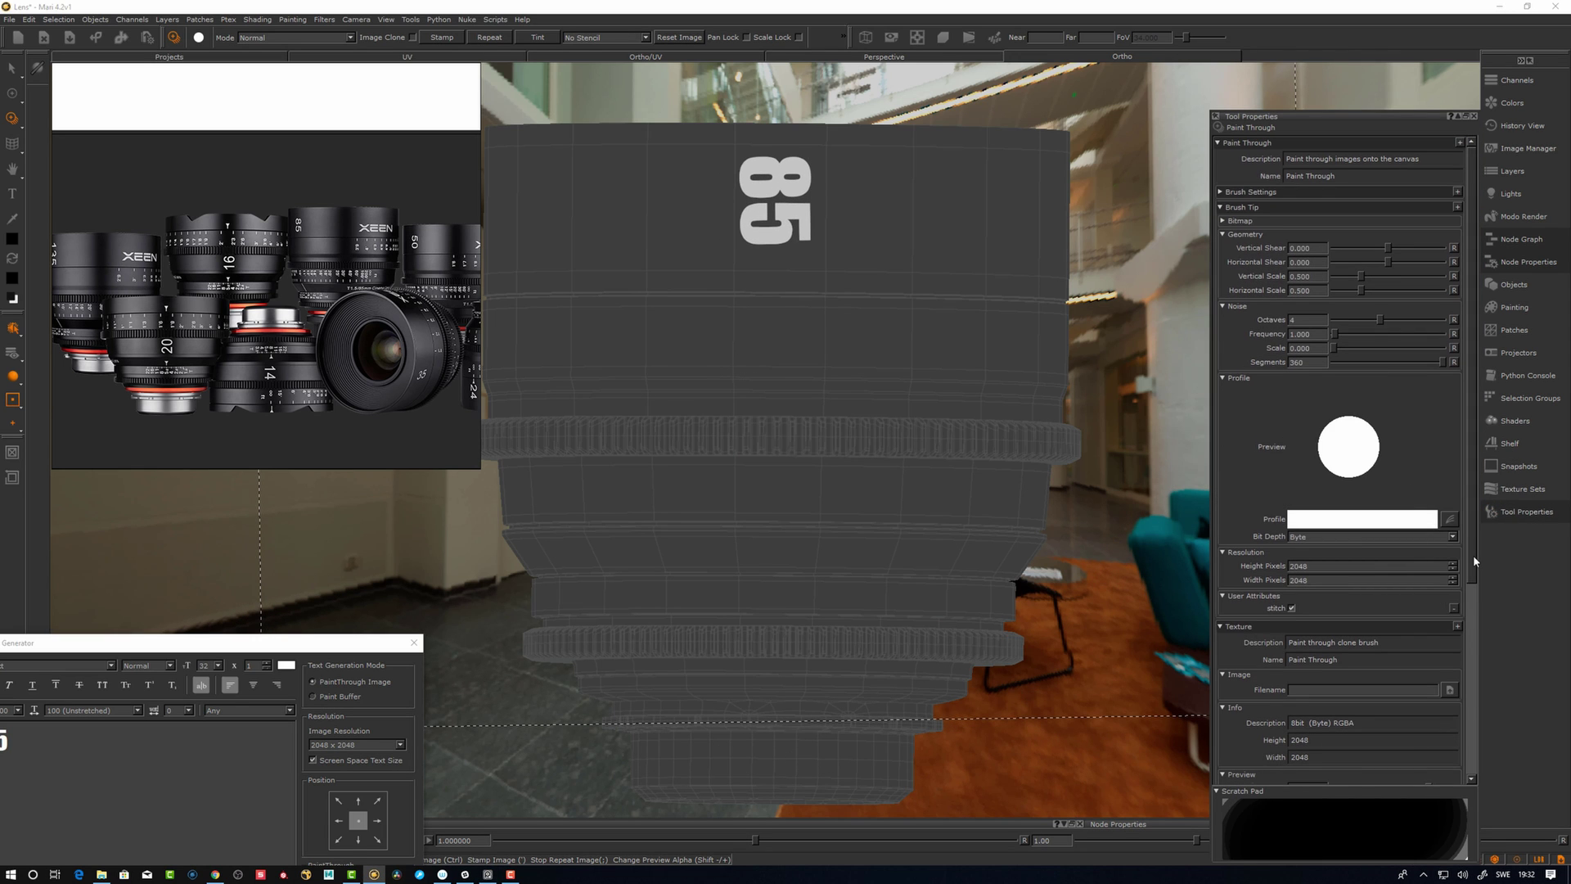
drag(1472, 555, 1485, 759)
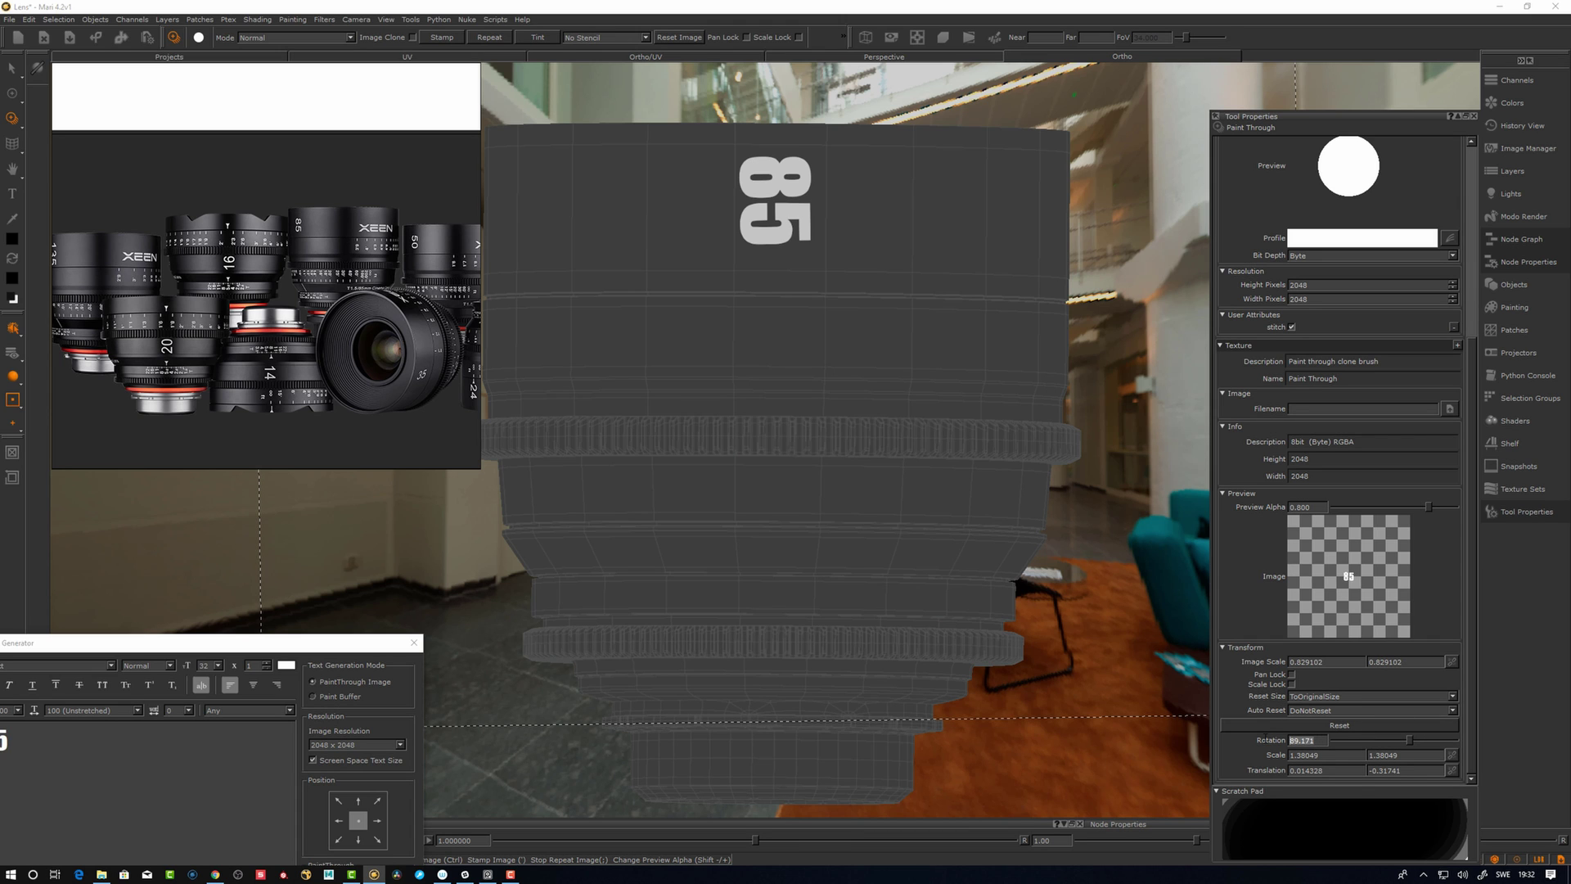
key(Return)
shift+drag(828, 282, 827, 284)
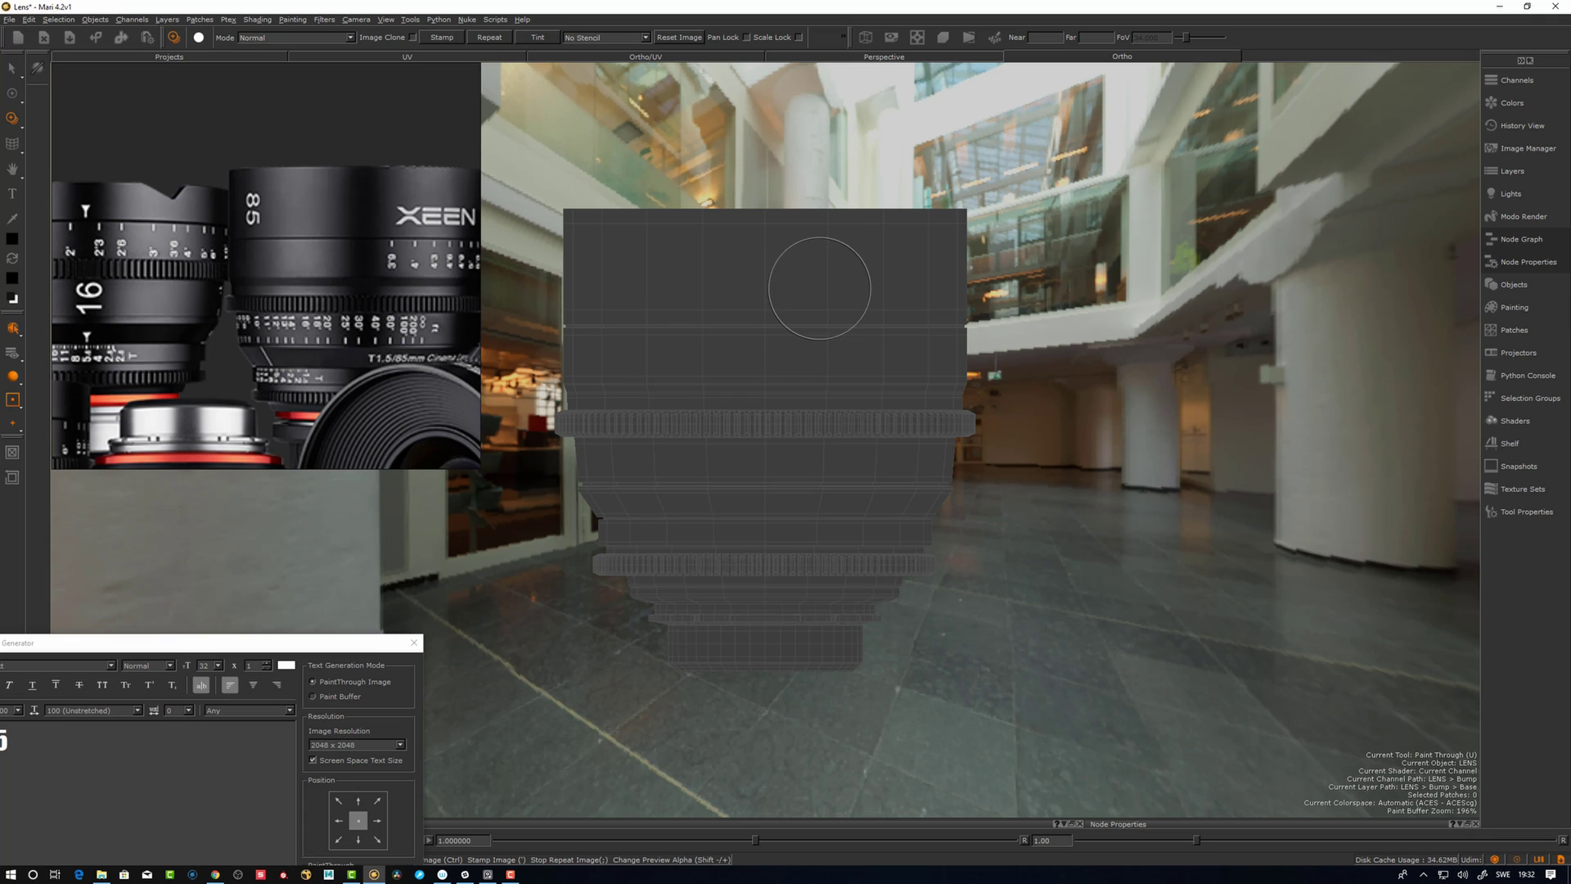
mouse_move(826, 339)
ctrl+mouse_down()
mouse_move(998, 245)
mouse_move(860, 332)
ctrl+mouse_up()
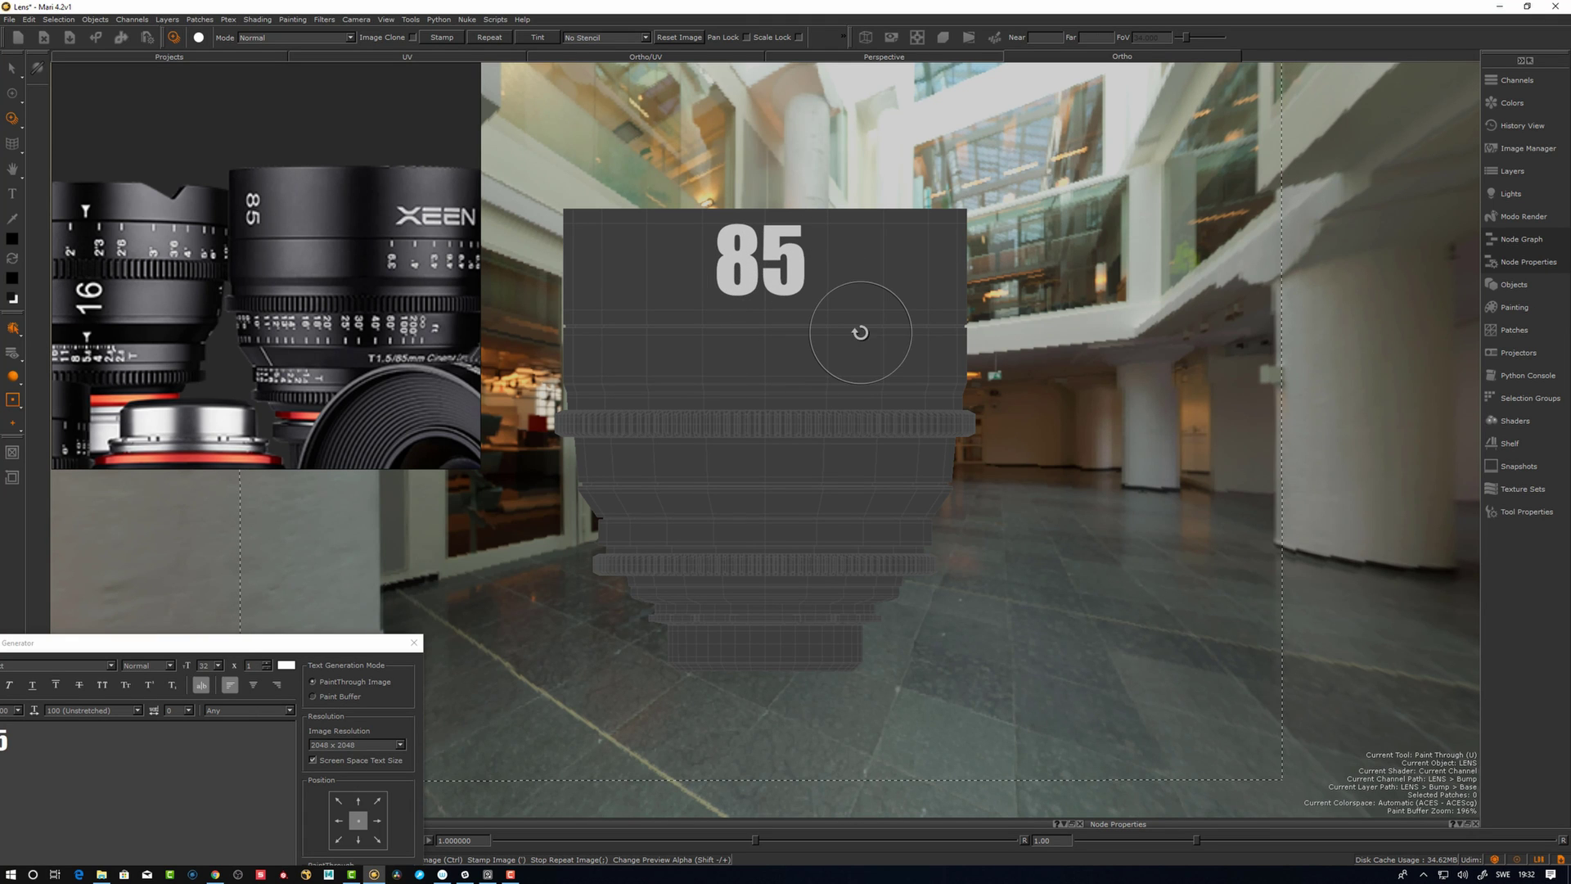
Generate a new paint-through text reading Meshmen Studio and fit it onto the upper lens barrel.
drag(250, 641, 785, 307)
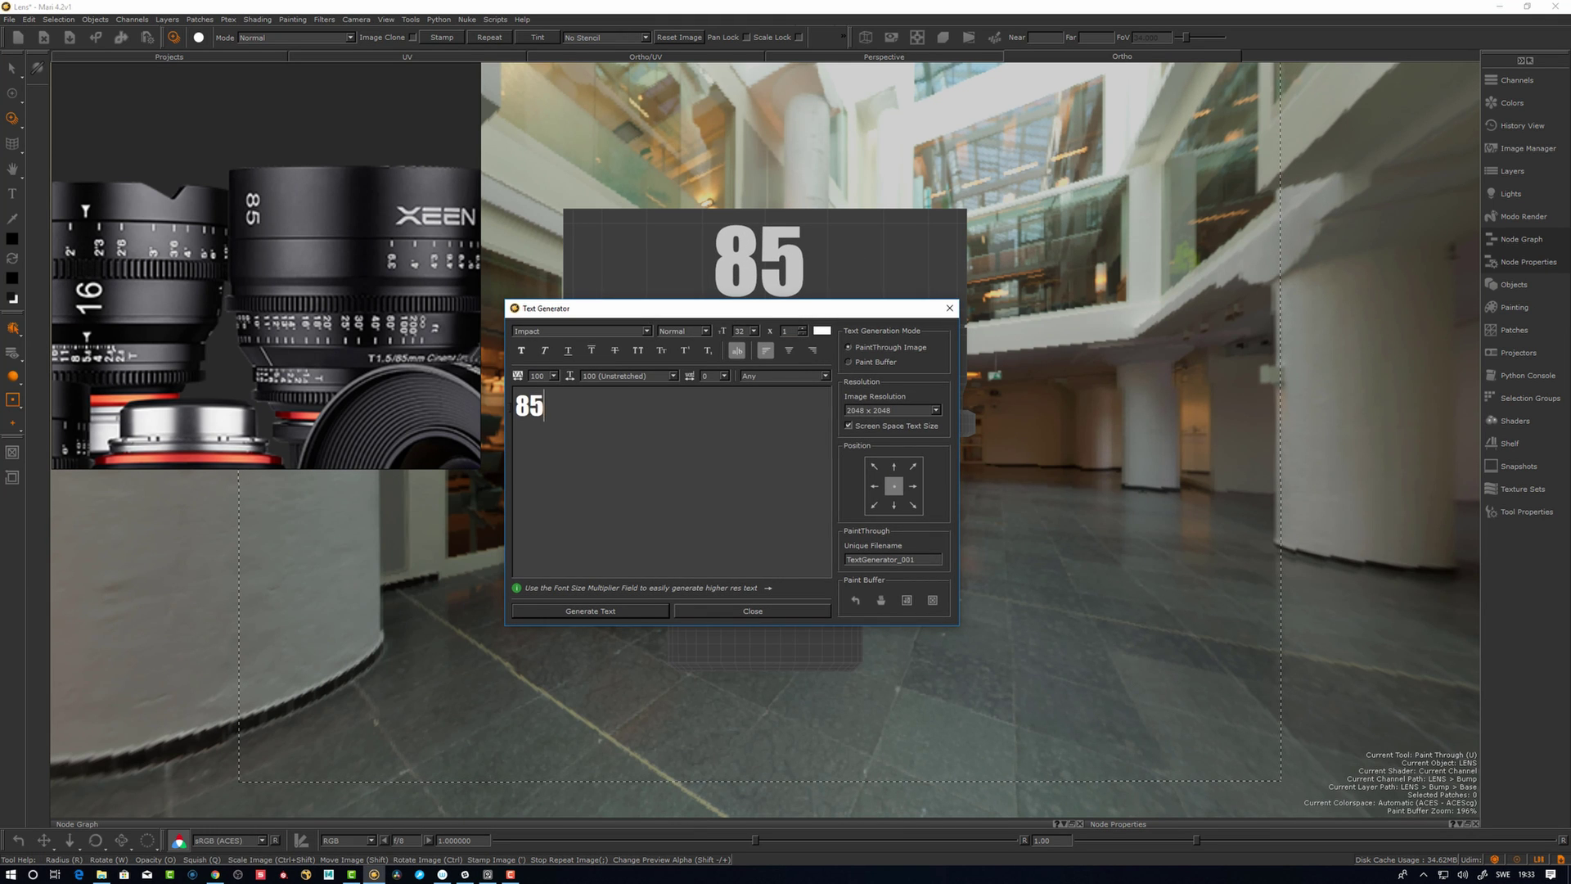
drag(544, 406, 502, 407)
text(Meshmen Studio)
click(590, 610)
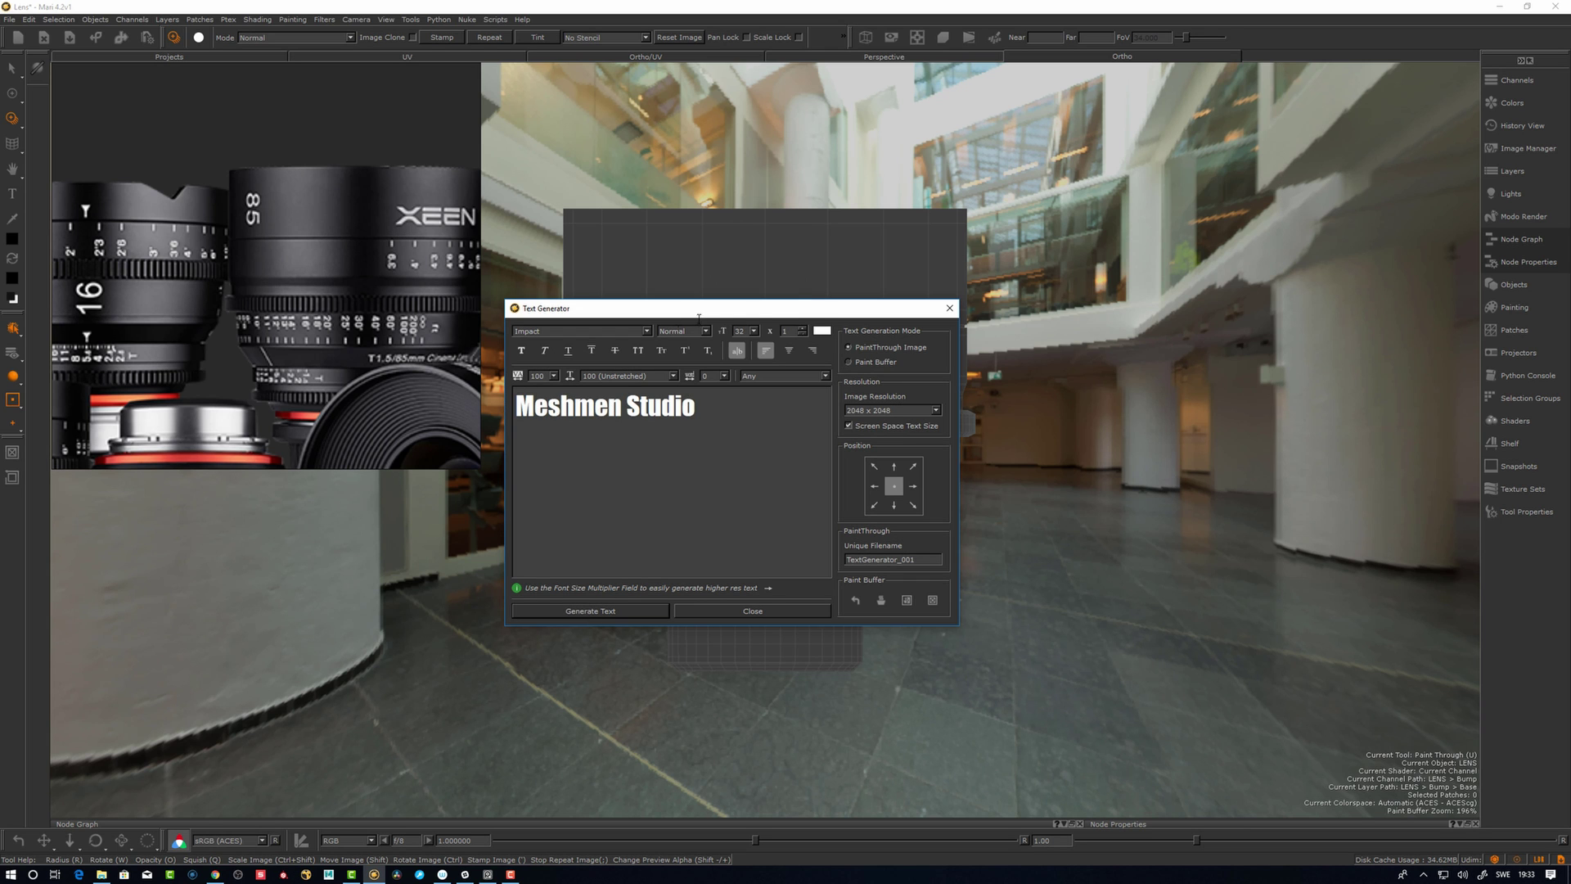
mouse_move(889, 223)
ctrl+shift+mouse_down()
mouse_move(685, 346)
mouse_move(774, 287)
mouse_move(749, 288)
mouse_move(798, 277)
ctrl+shift+mouse_up()
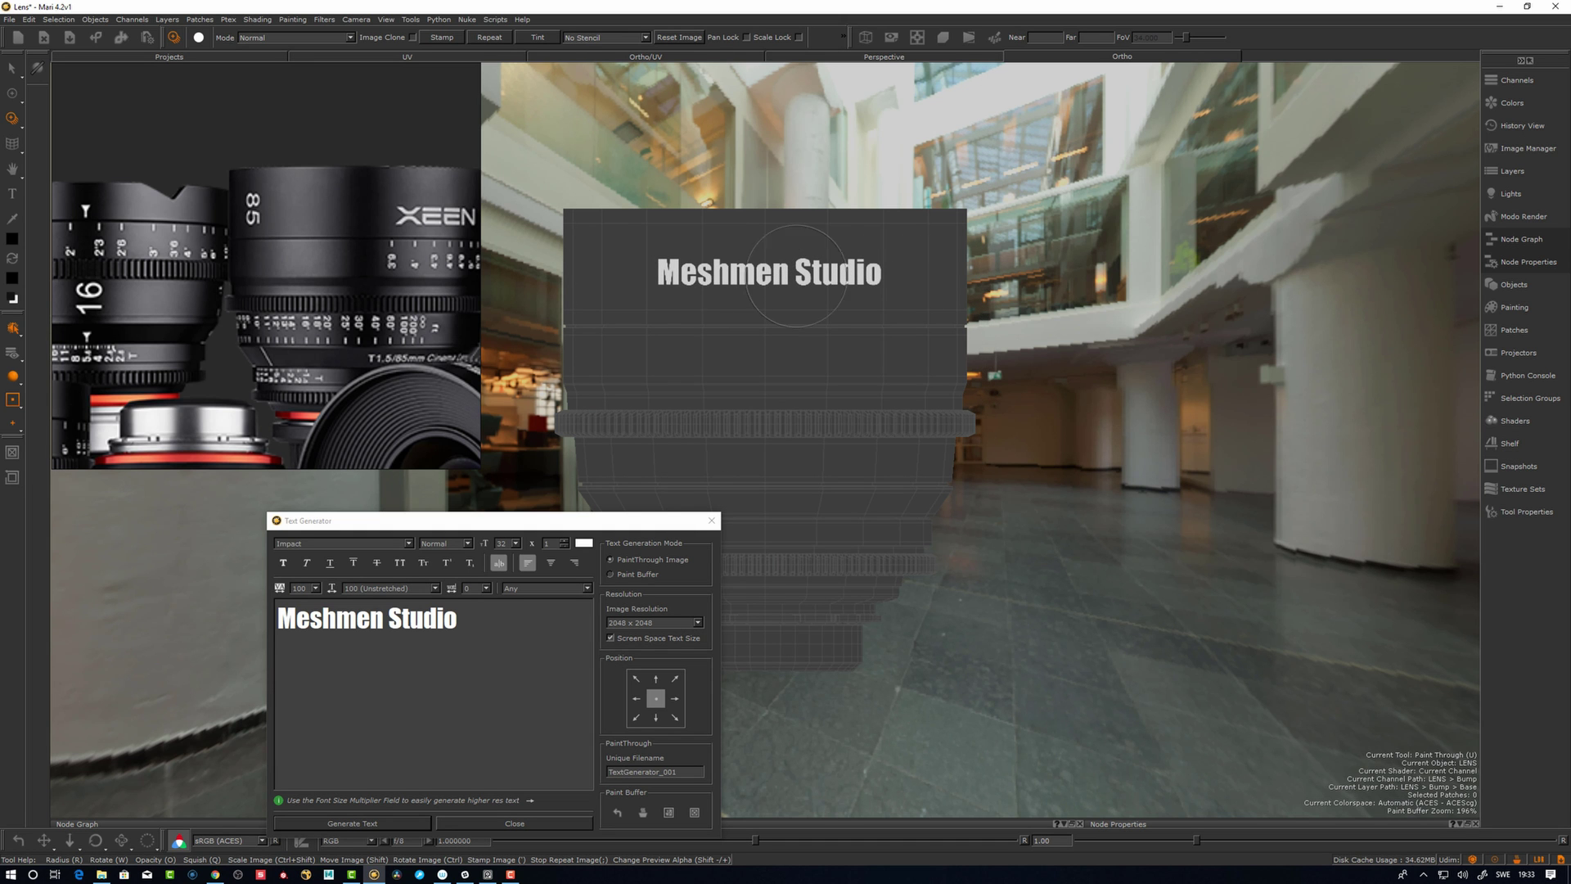
Examine the lower barrel section around the two ribbed rings up close with the paint-through text preview shown.
mouse_move(900, 286)
alt+mouse_down()
mouse_move(789, 309)
mouse_move(837, 300)
mouse_move(819, 282)
mouse_move(894, 287)
mouse_move(633, 295)
mouse_move(826, 295)
mouse_move(736, 298)
alt+mouse_up()
alt+middle_drag(732, 308, 818, 309)
alt+right_drag(817, 308, 818, 322)
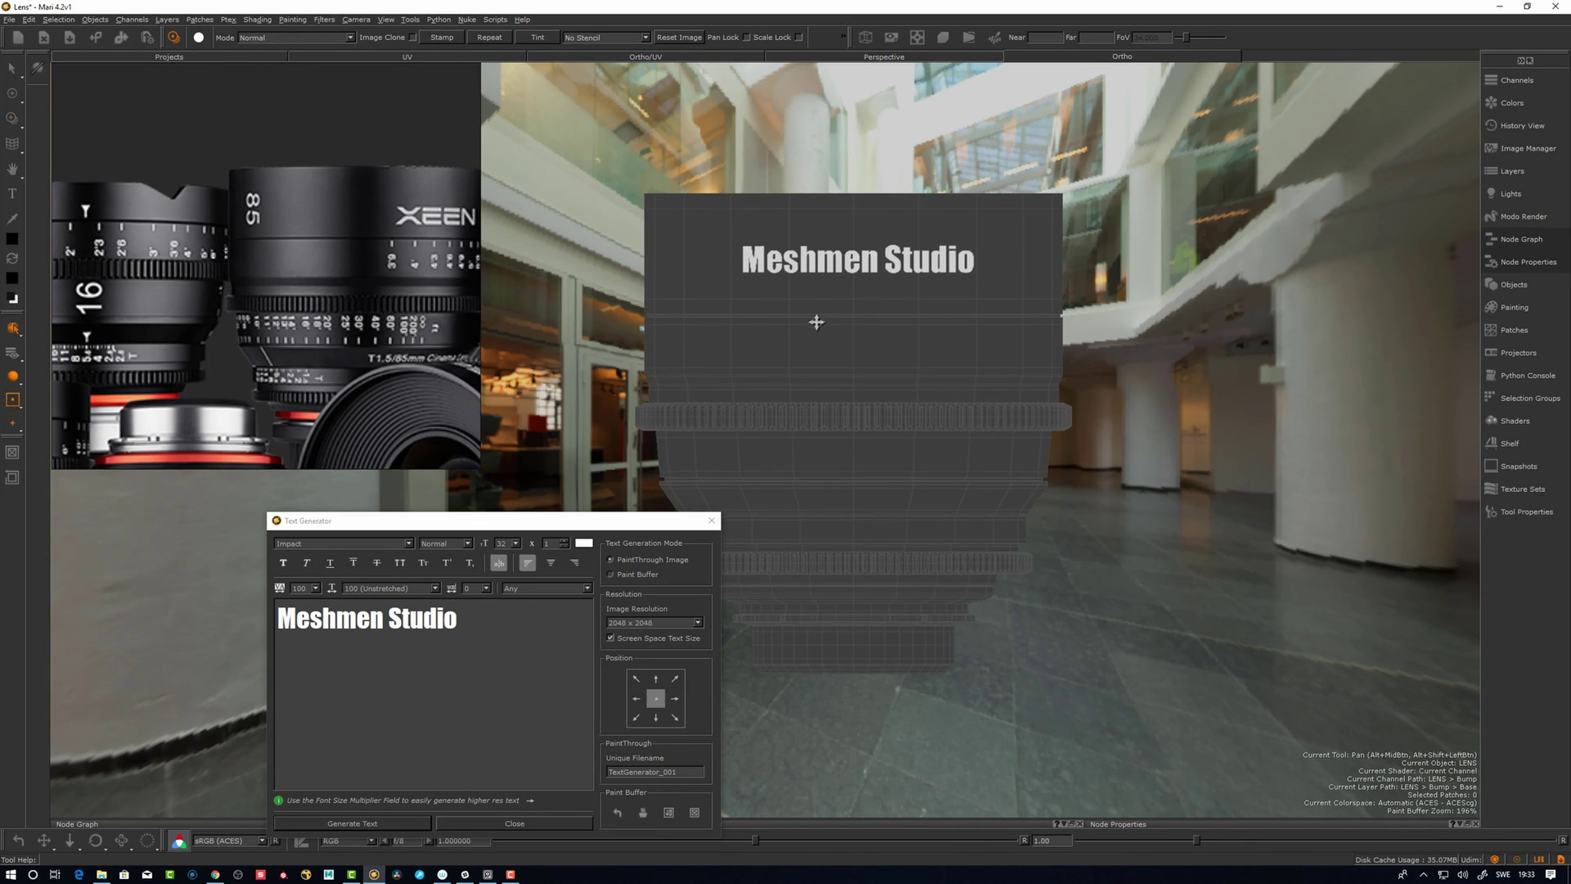
alt+middle_drag(817, 322, 814, 267)
alt+right_drag(800, 292, 839, 373)
alt+middle_drag(839, 374, 881, 348)
alt+right_drag(881, 348, 870, 432)
alt+middle_drag(870, 432, 873, 423)
key(u)
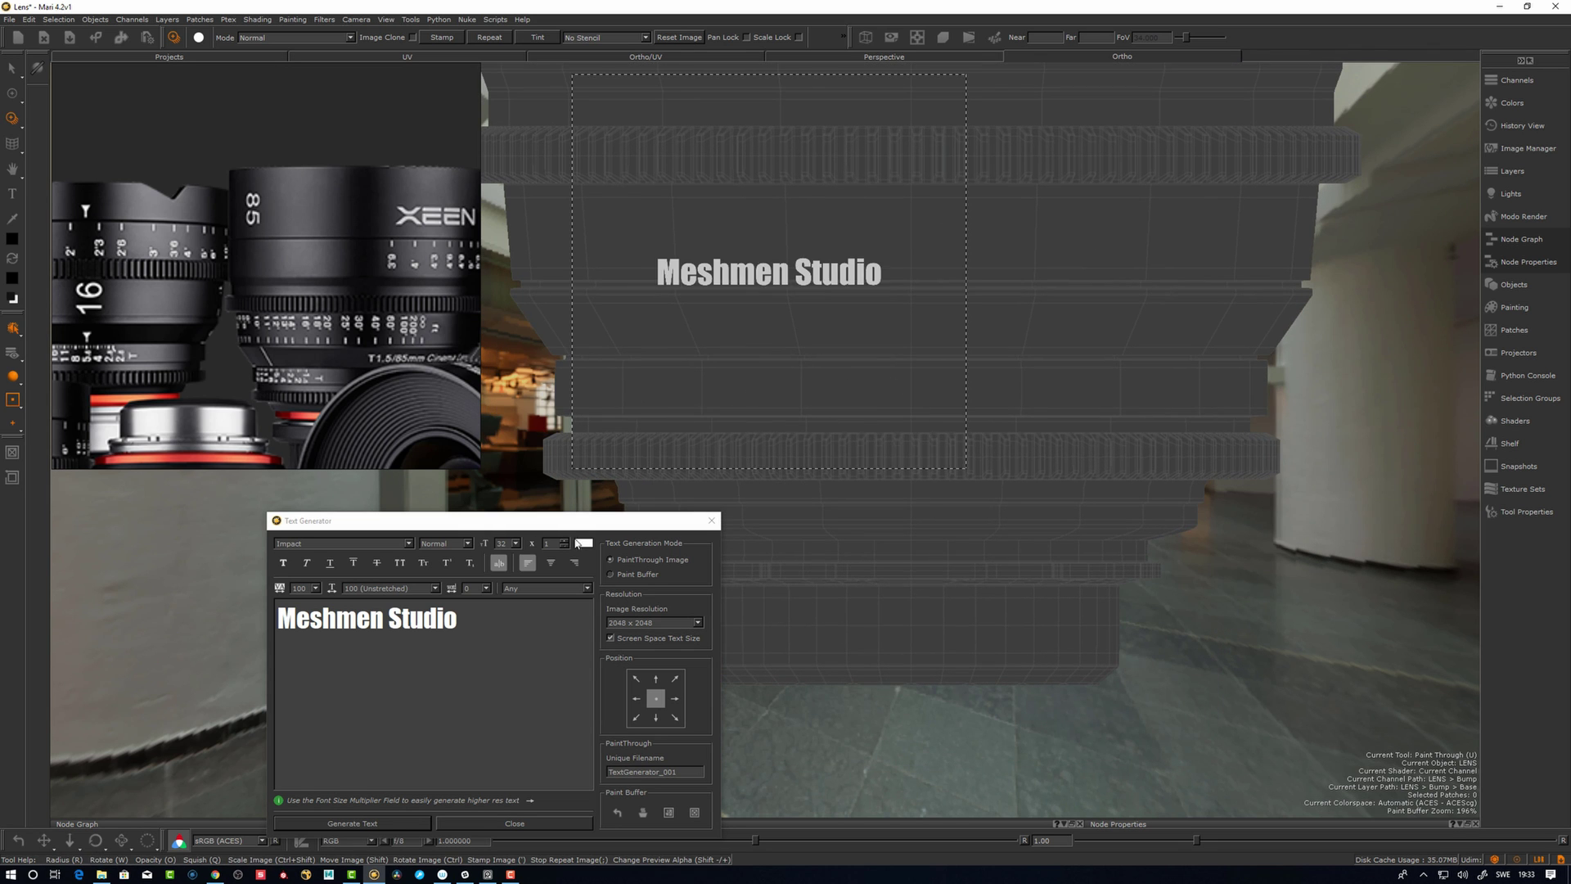
Clear the Meshmen Studio text from the Text Generator and position its window beside the lens barrel.
drag(511, 524, 589, 487)
drag(538, 579, 347, 565)
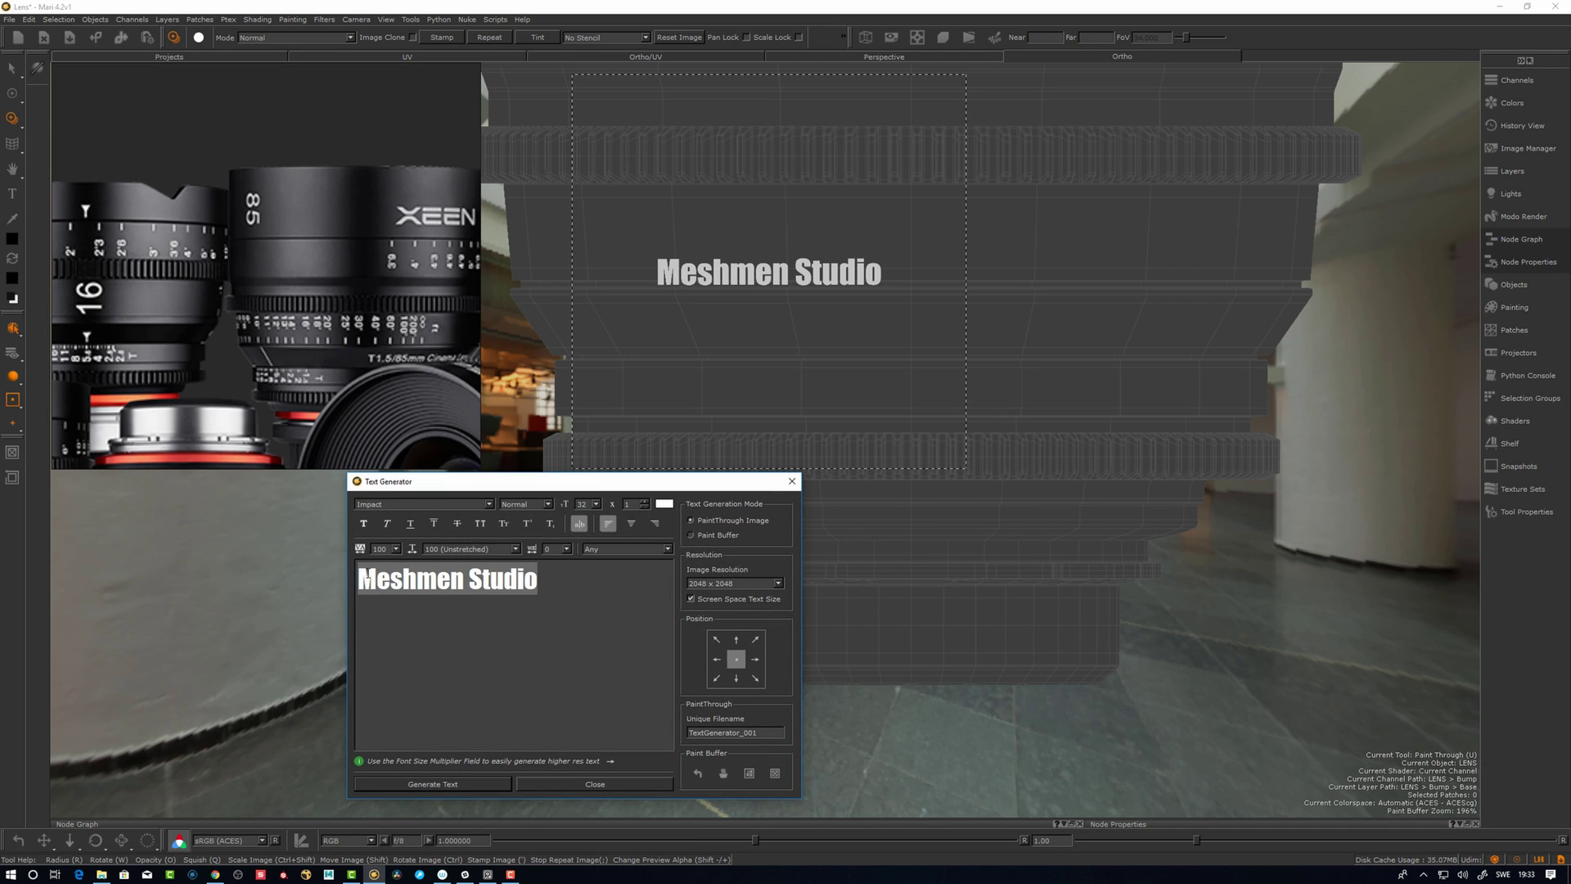
key(BackSpace)
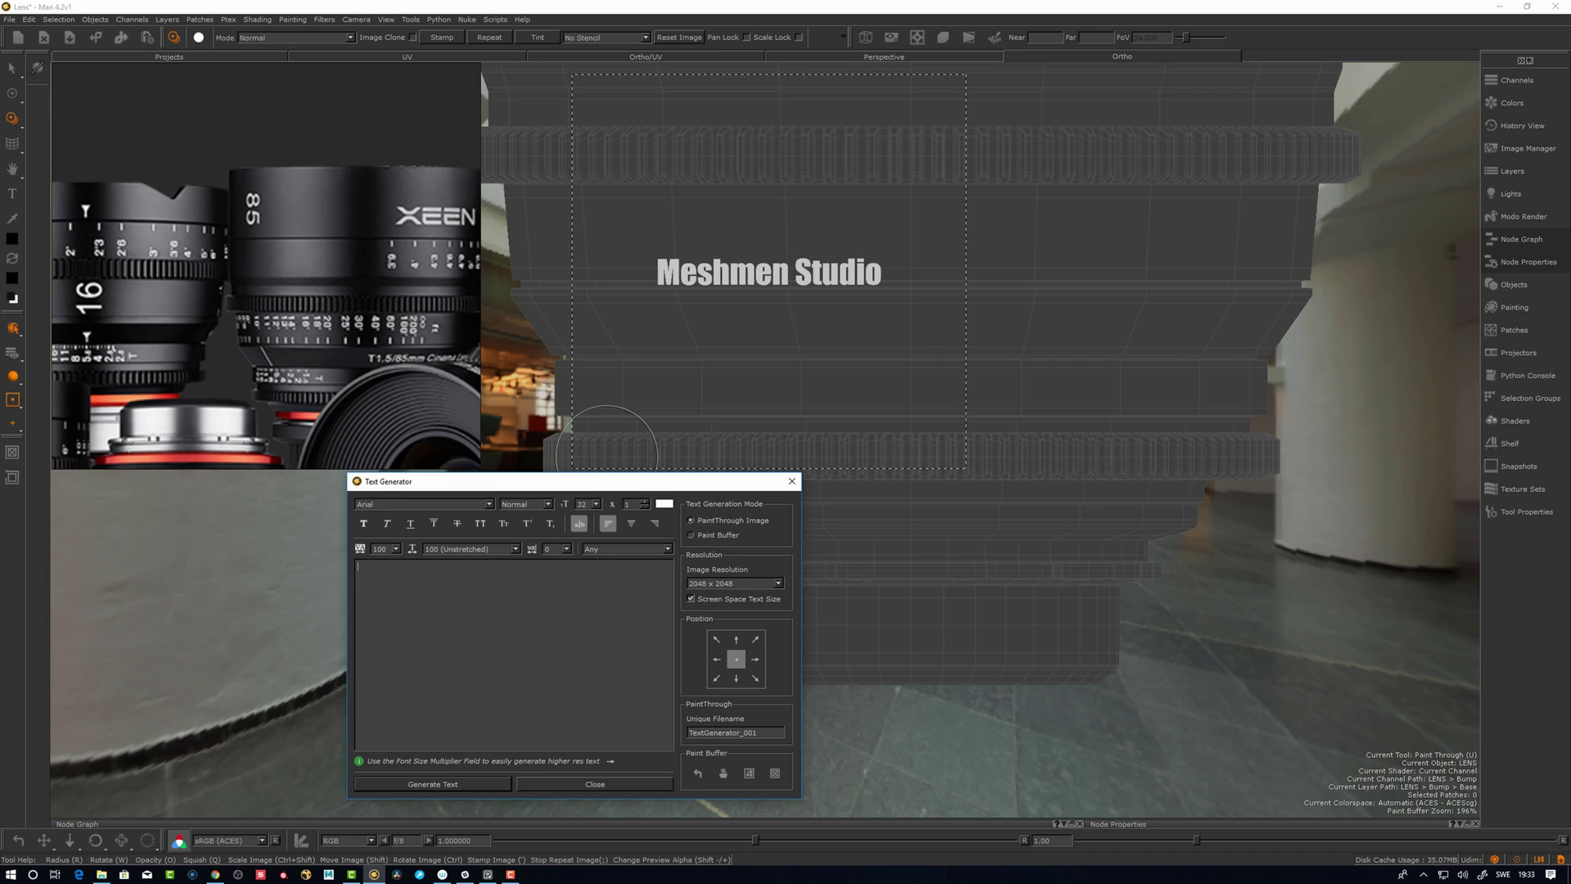
drag(592, 483, 539, 502)
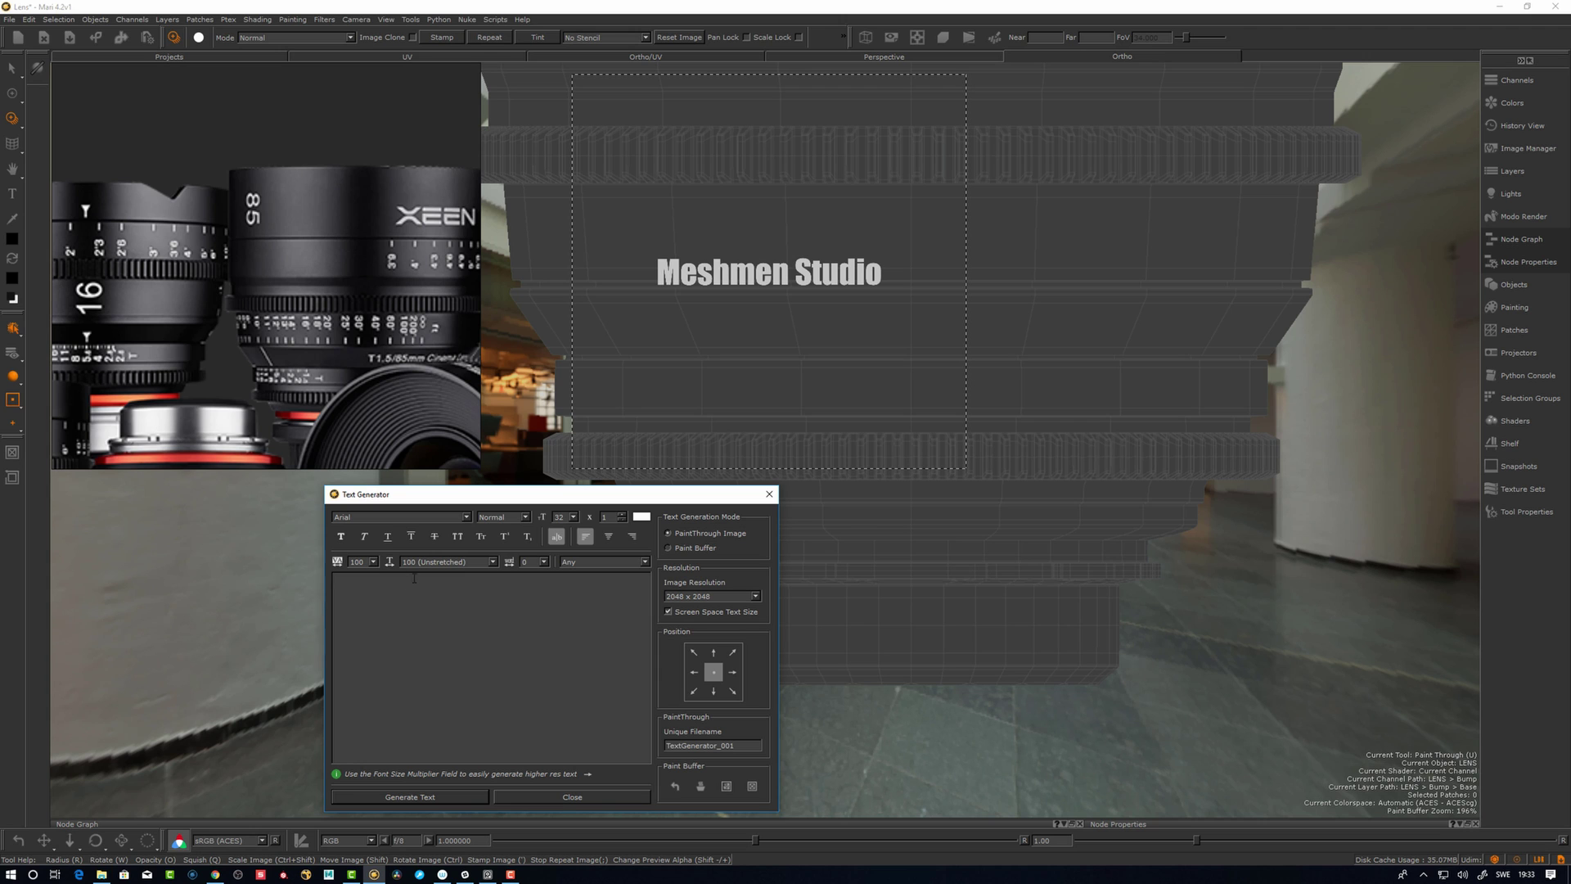
drag(459, 495, 409, 500)
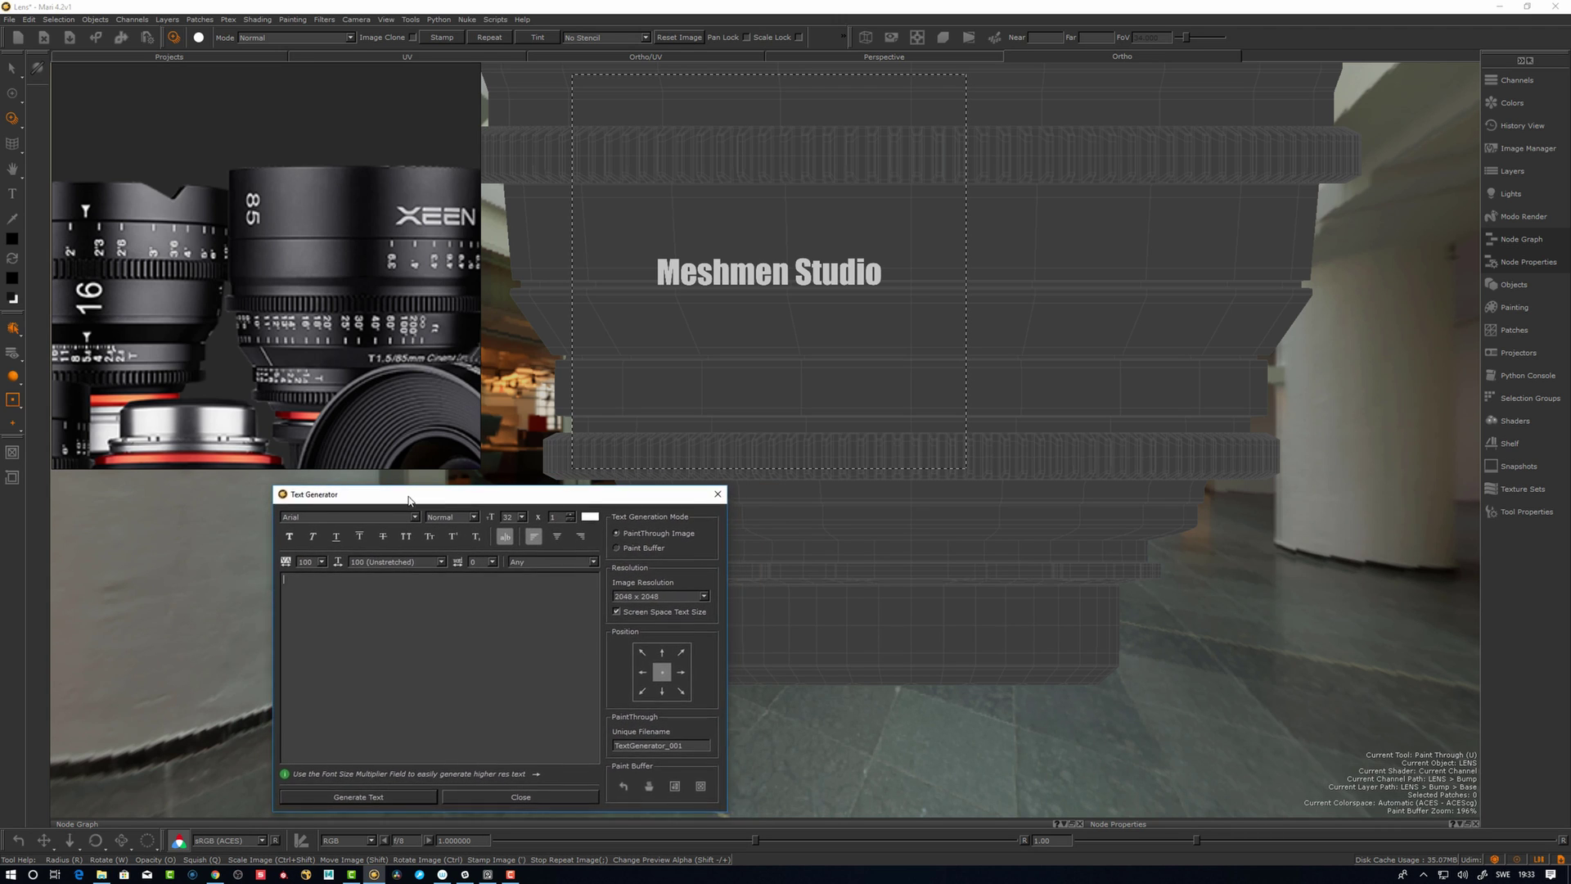
Generate the word test in Paint Buffer mode, then move and scale it down on the lens barrel.
click(617, 548)
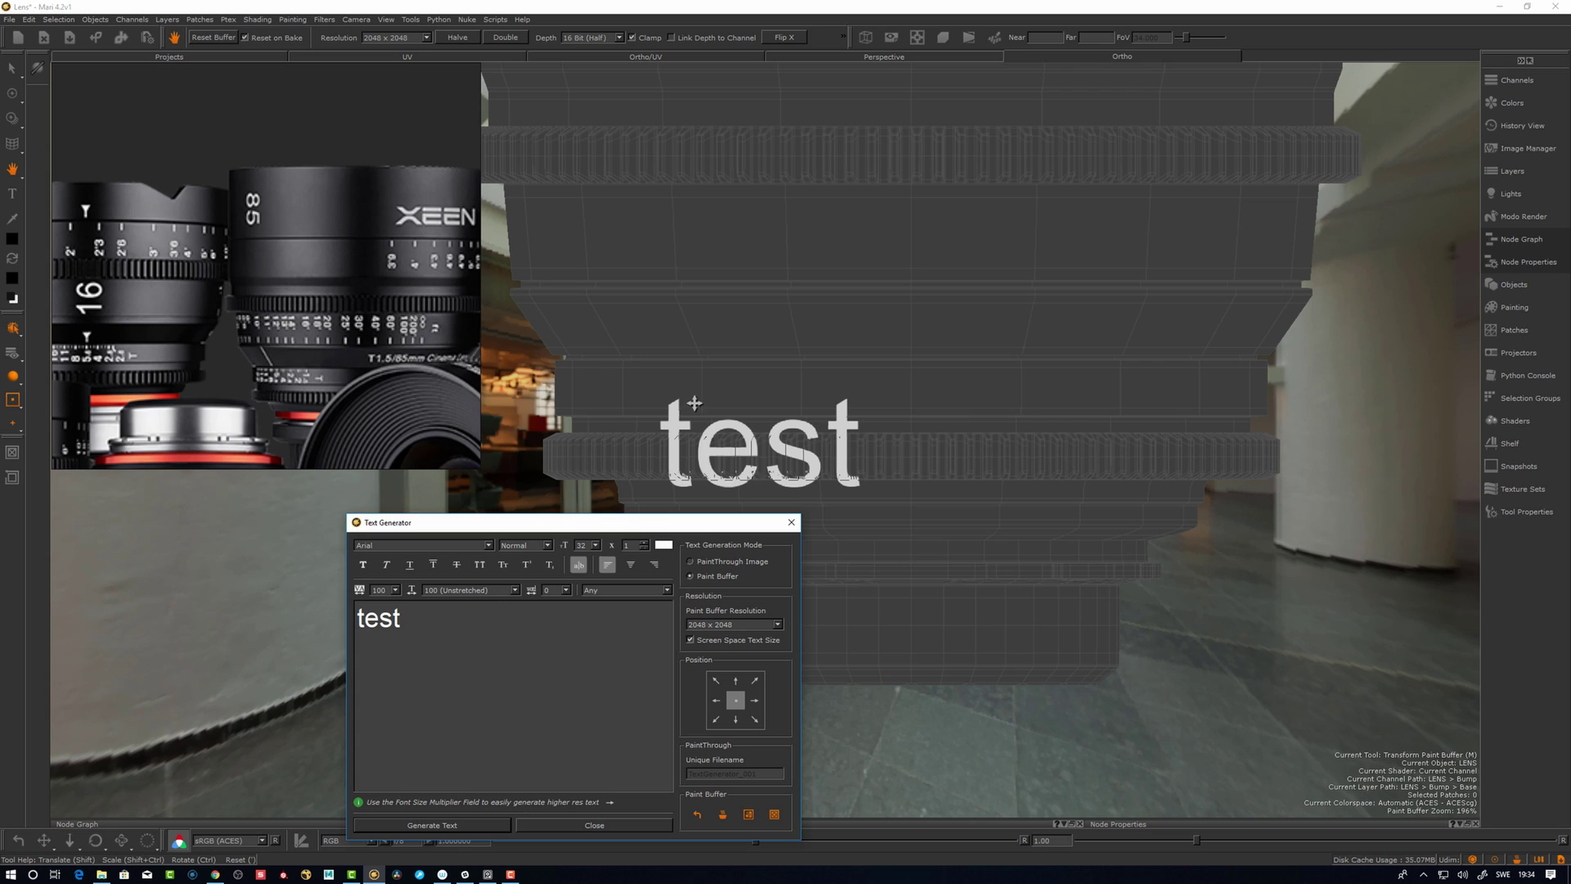
shift+drag(833, 450, 1020, 271)
mouse_move(1020, 271)
ctrl+shift+mouse_down()
mouse_move(712, 302)
mouse_move(163, 307)
mouse_move(989, 316)
mouse_move(908, 299)
mouse_move(919, 239)
mouse_move(949, 245)
ctrl+shift+mouse_up()
Generate the word test as a PaintThrough image, fit it on the upper barrel and check it in the Image Manager.
click(694, 565)
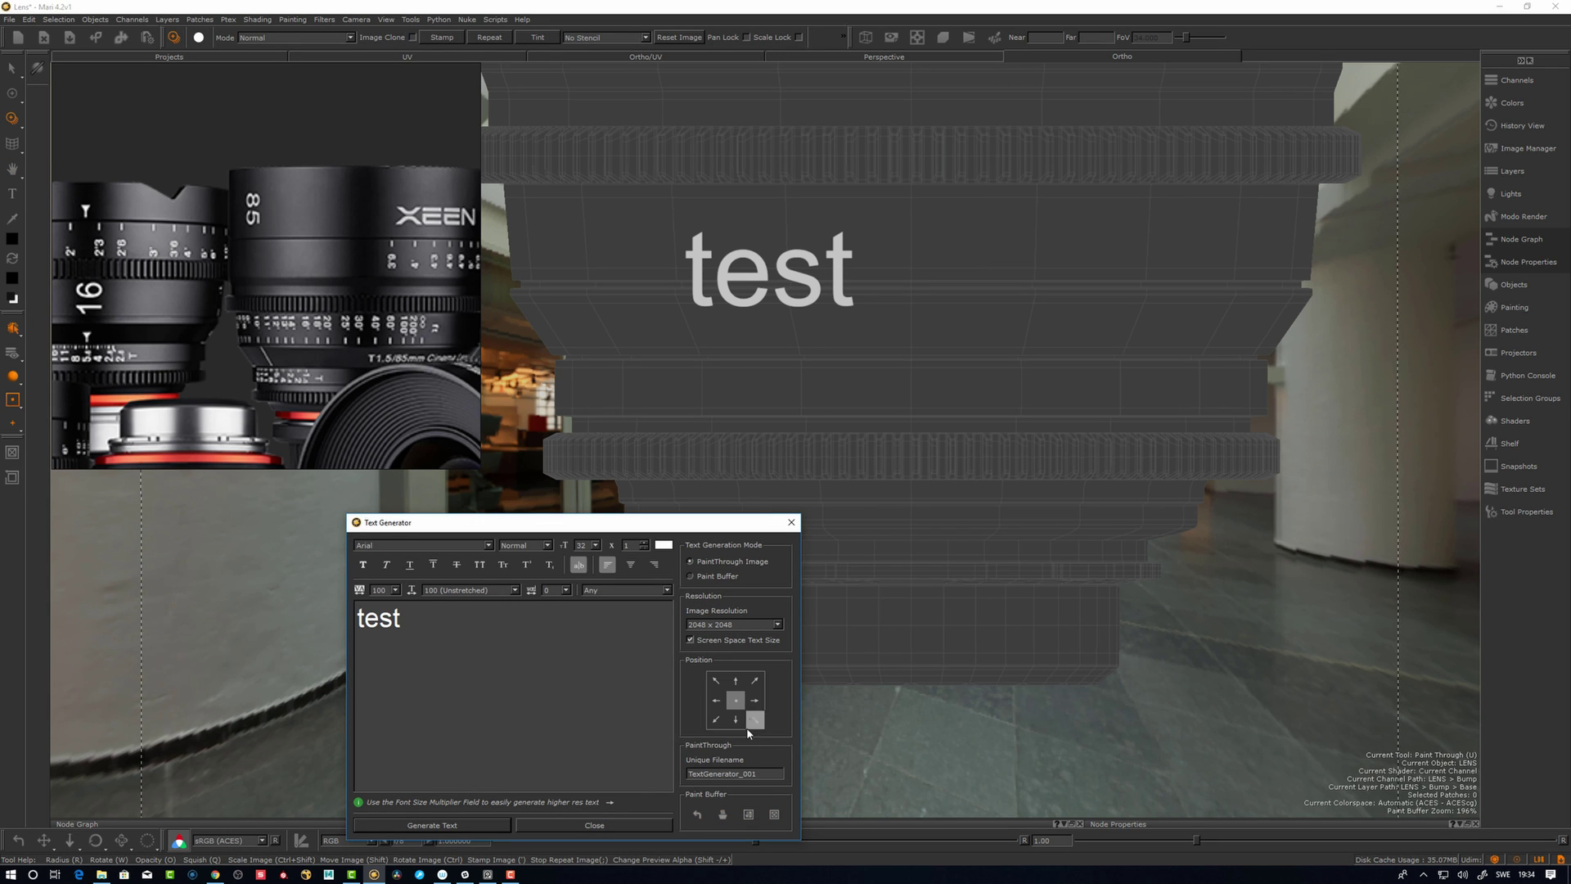
shift+drag(775, 393, 905, 309)
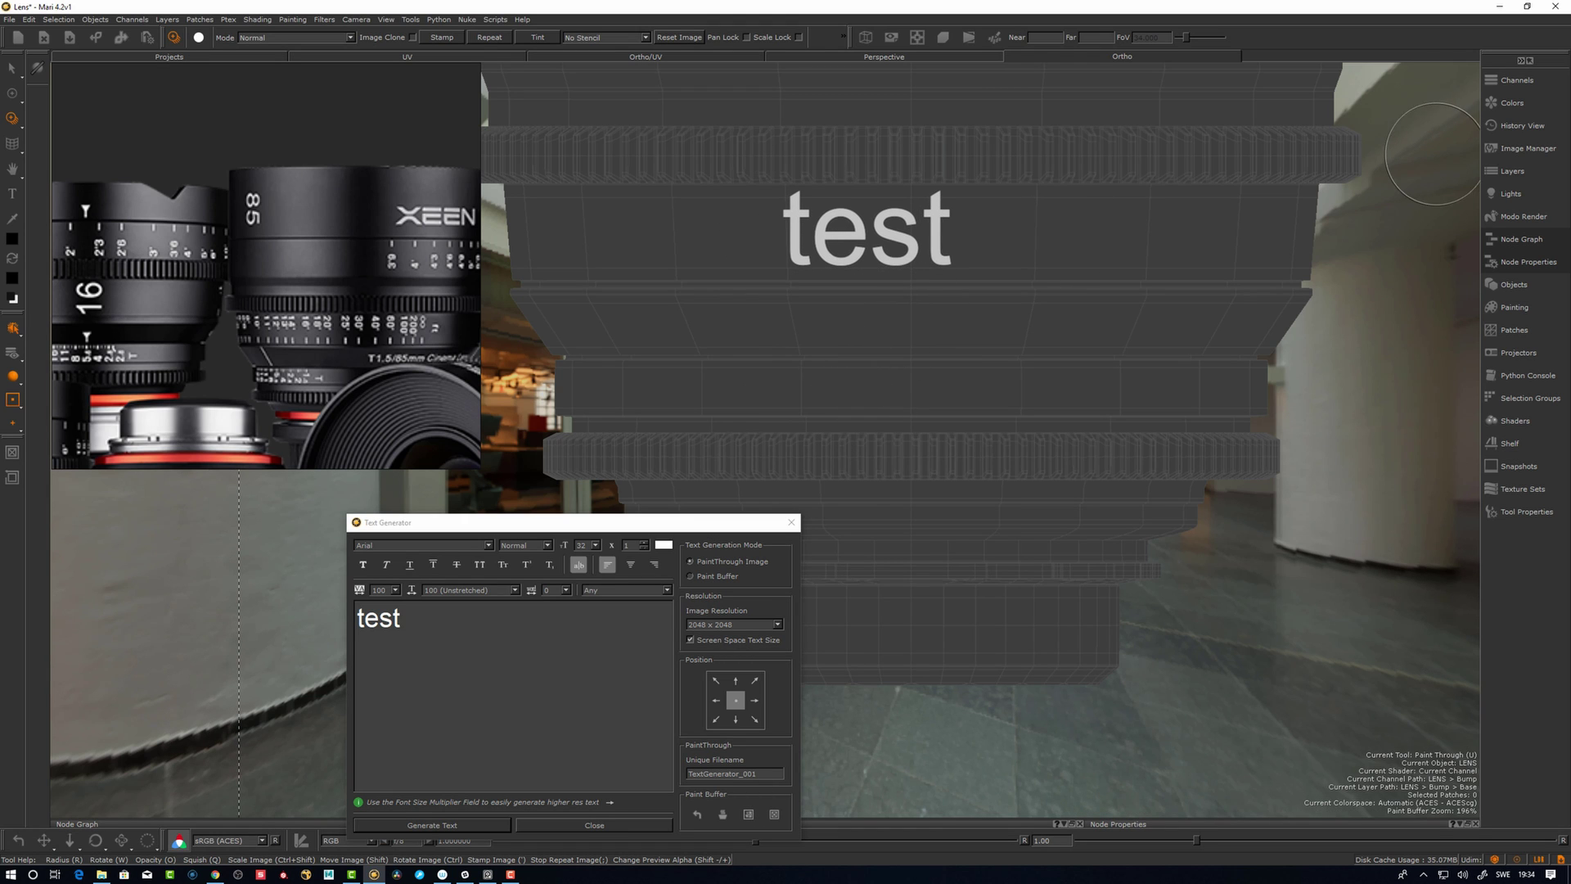
click(1528, 149)
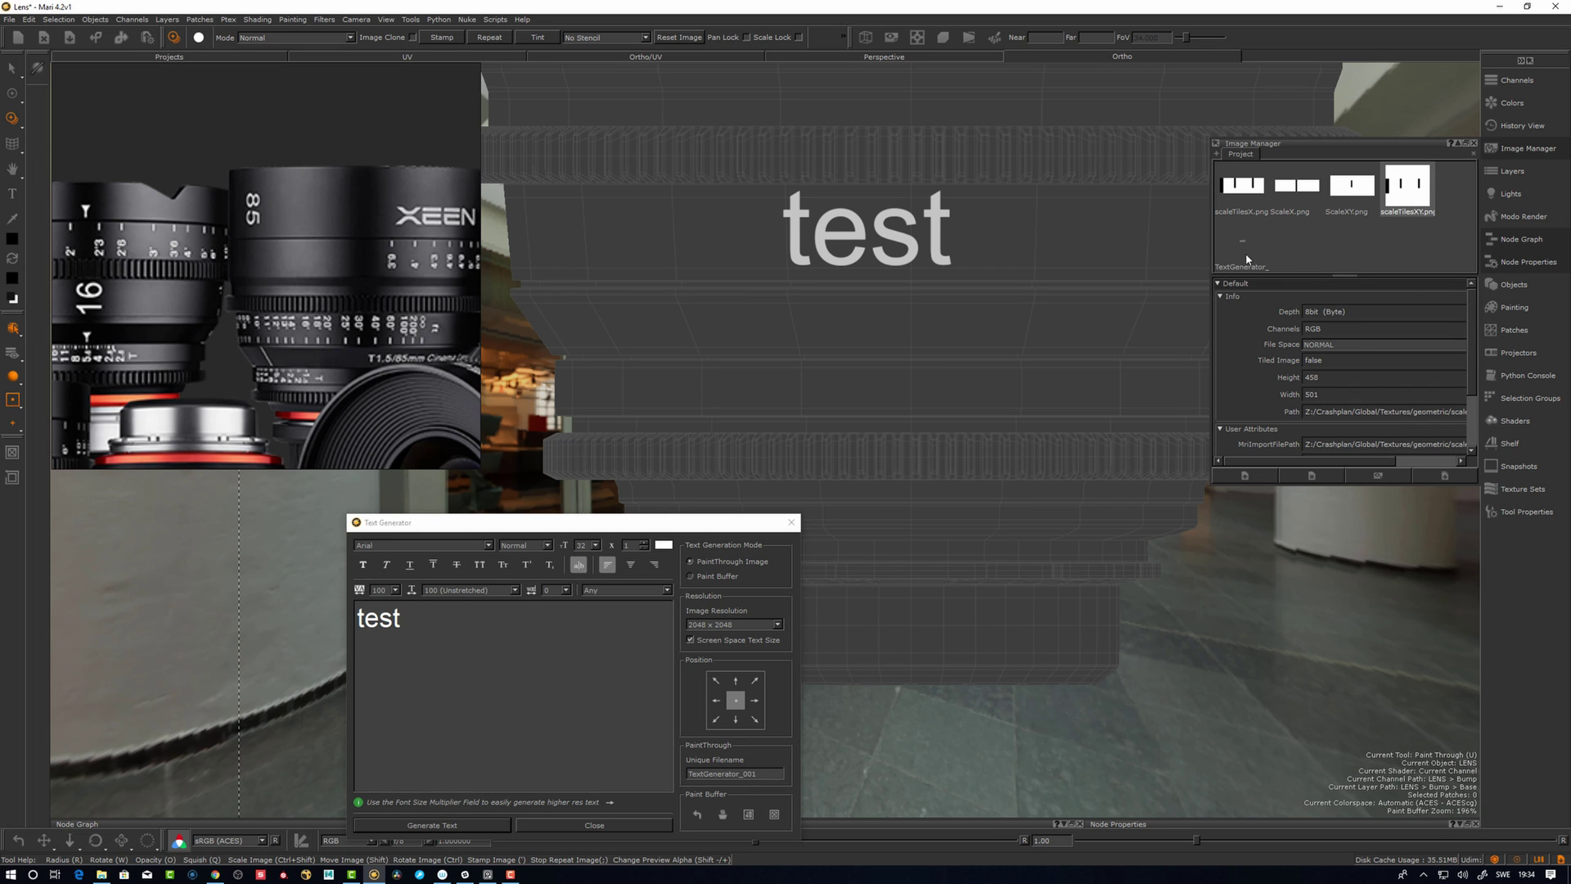
shift+drag(917, 260, 859, 259)
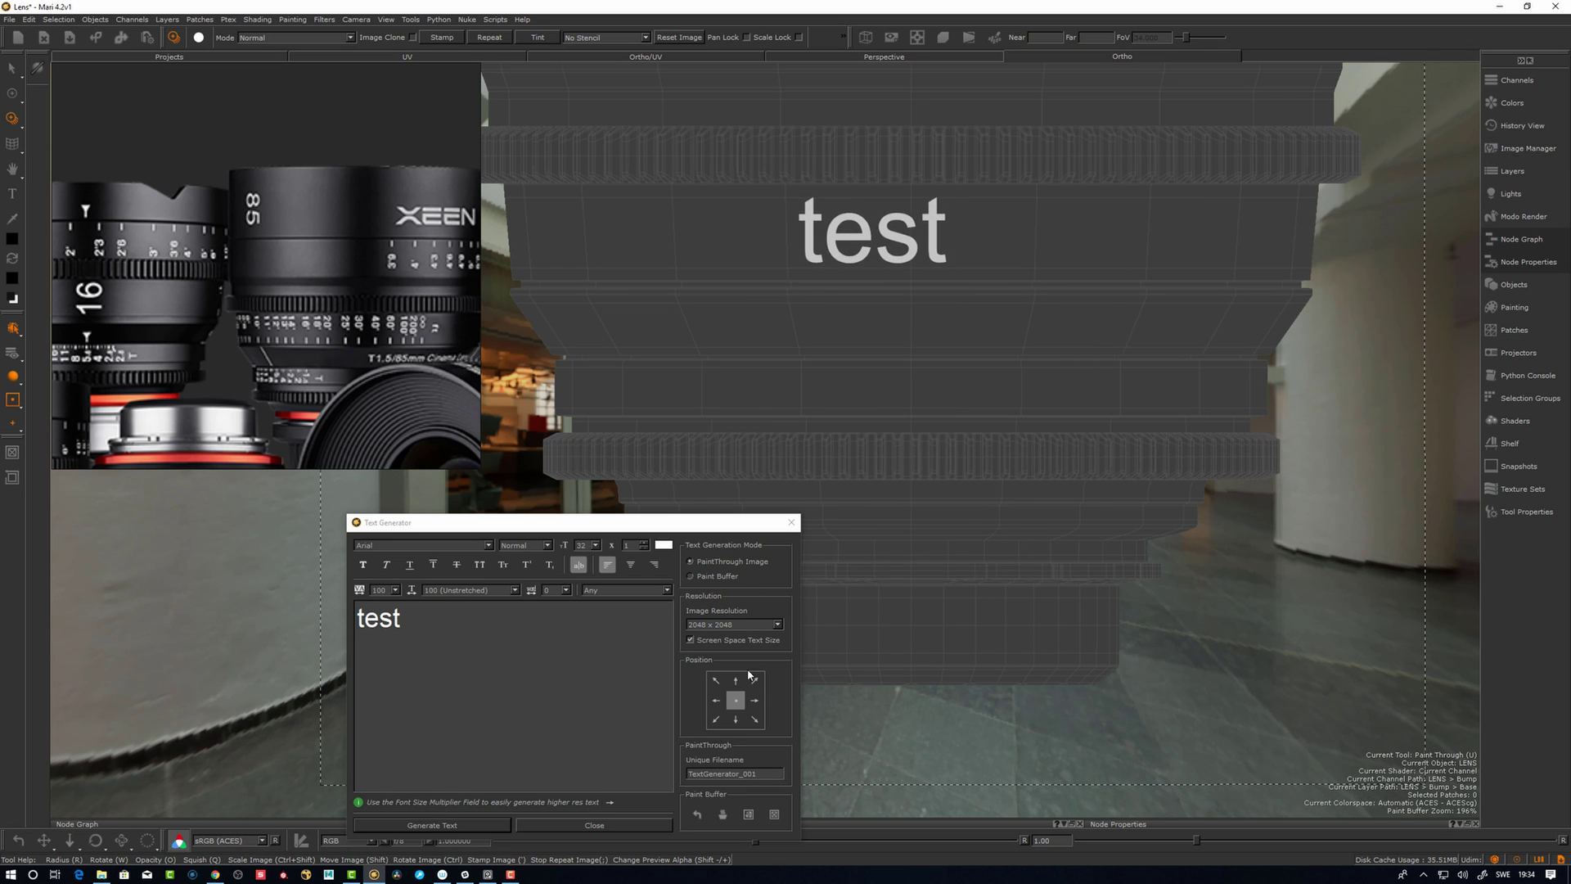
Replace the word test with lens jadajda and generate it as a PaintThrough image.
click(761, 774)
drag(412, 629, 326, 618)
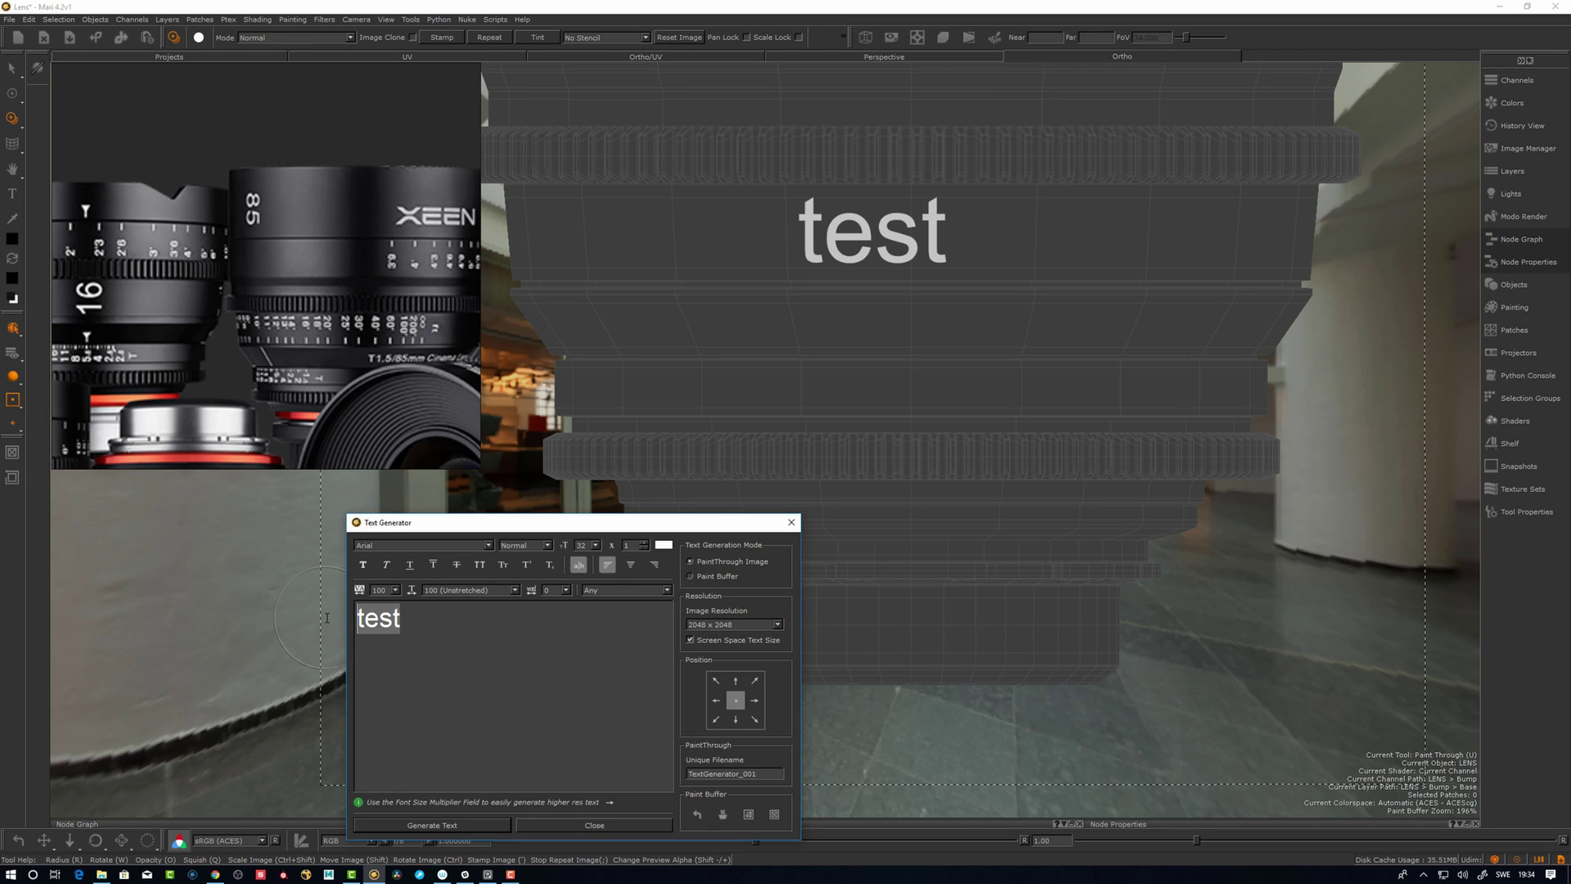
text(lens)
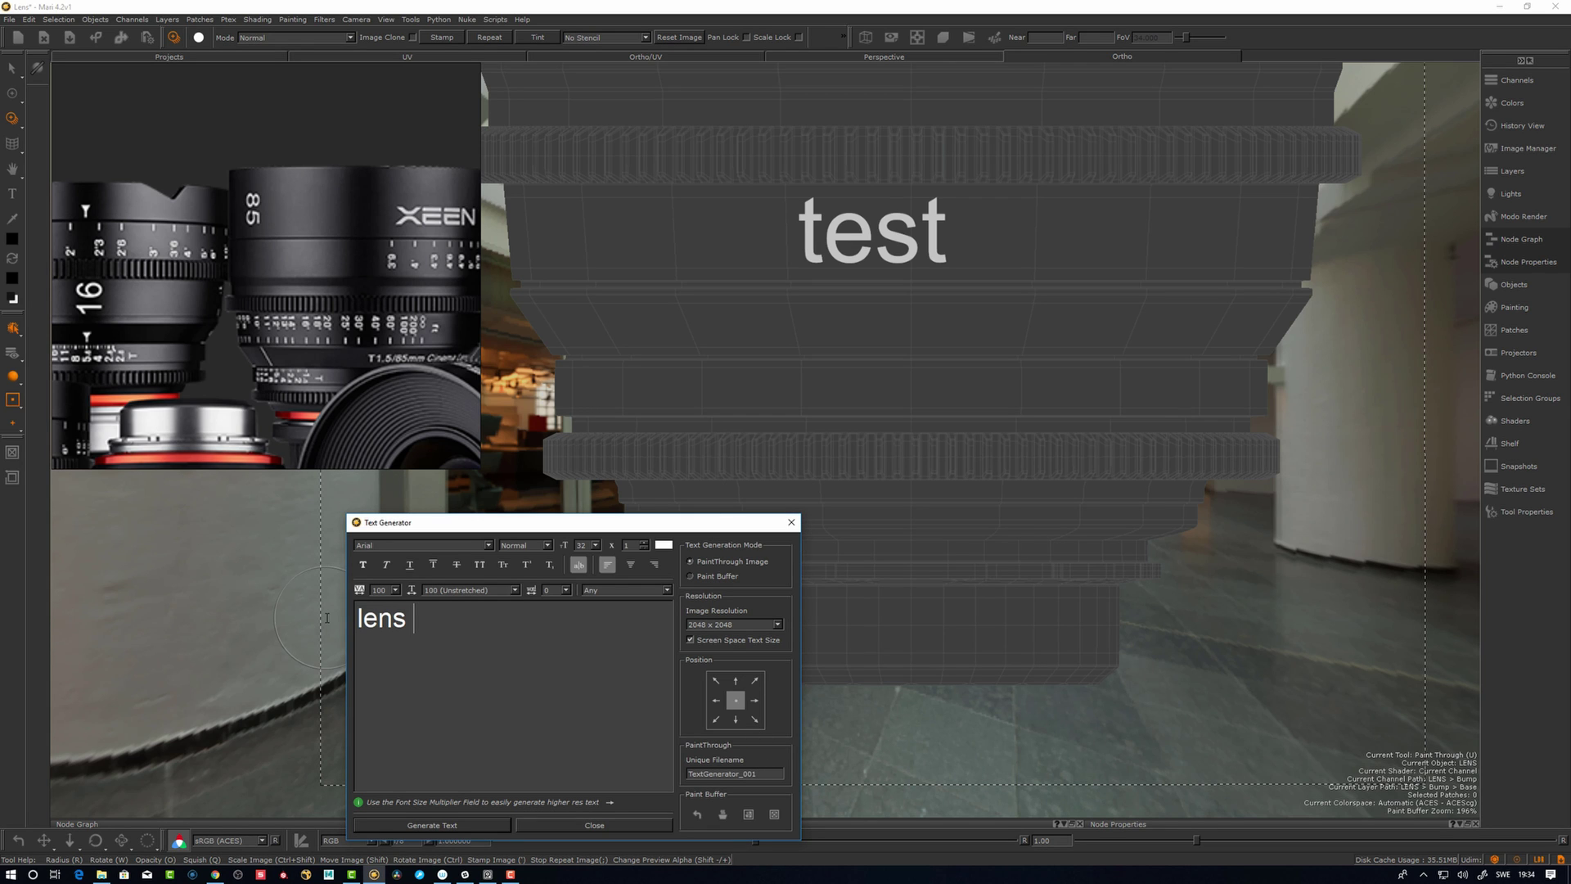
text( jadajda)
drag(536, 526, 540, 517)
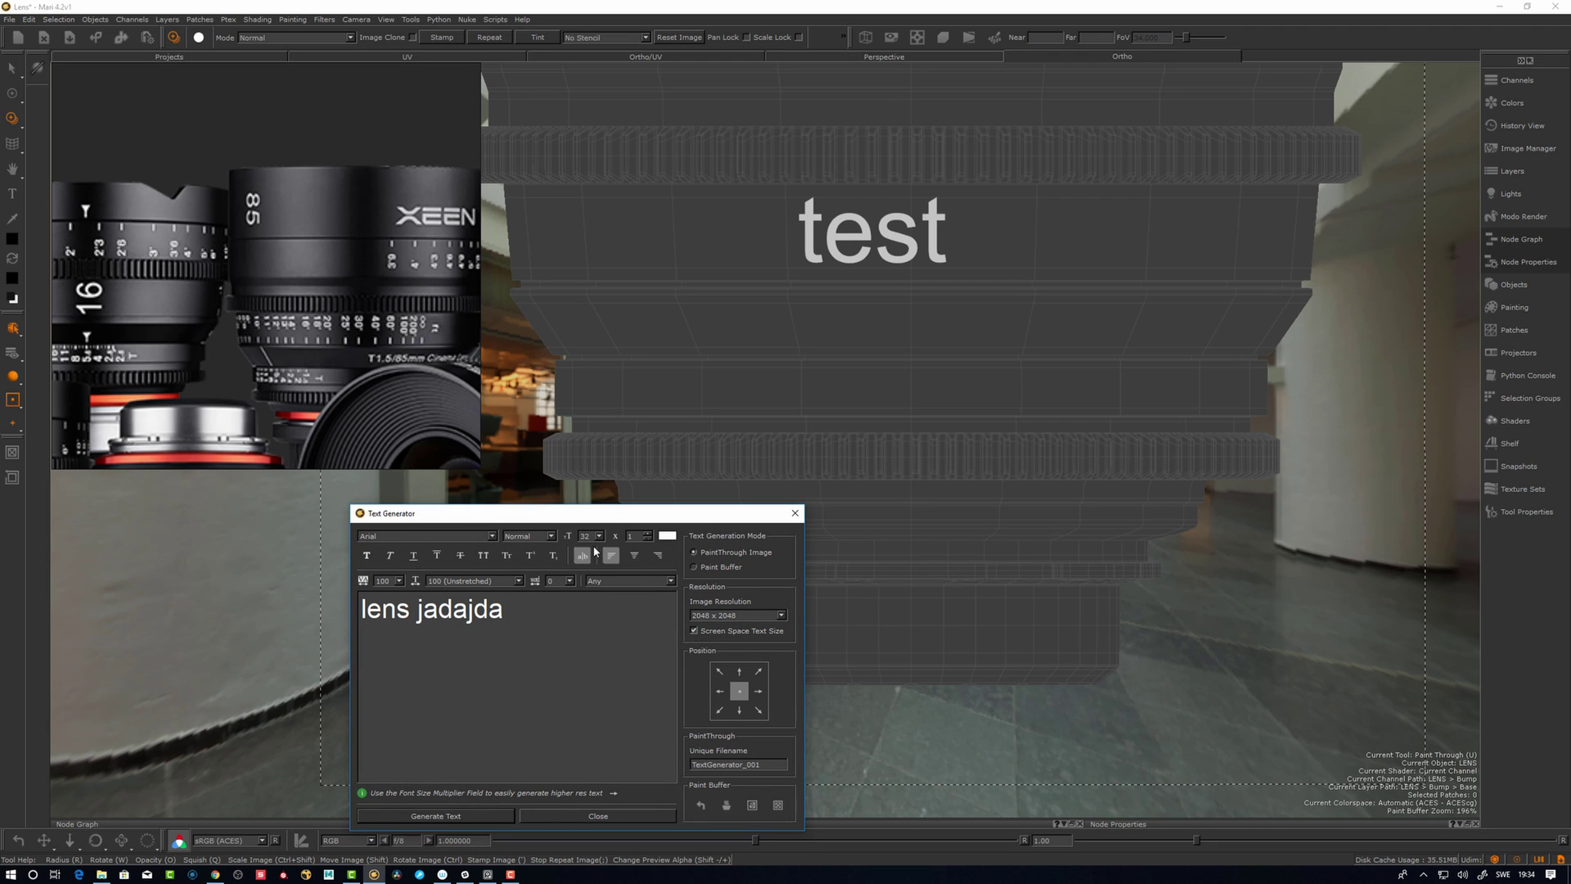
click(456, 818)
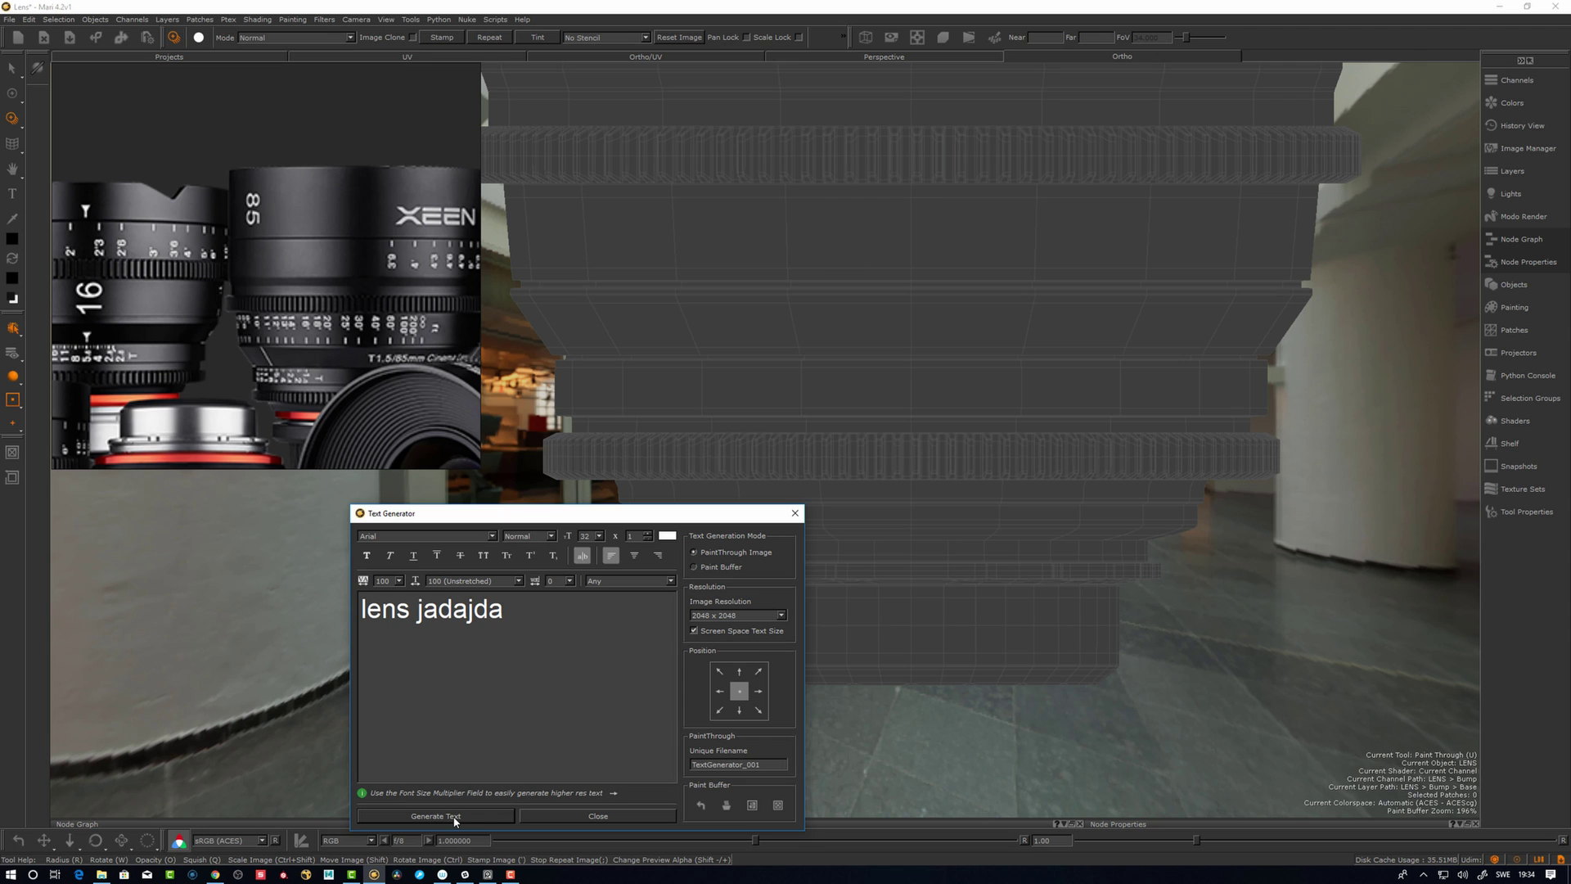
Check the generated text image in the Image Manager and set the unique filename to TextGenerator_002.
click(1521, 151)
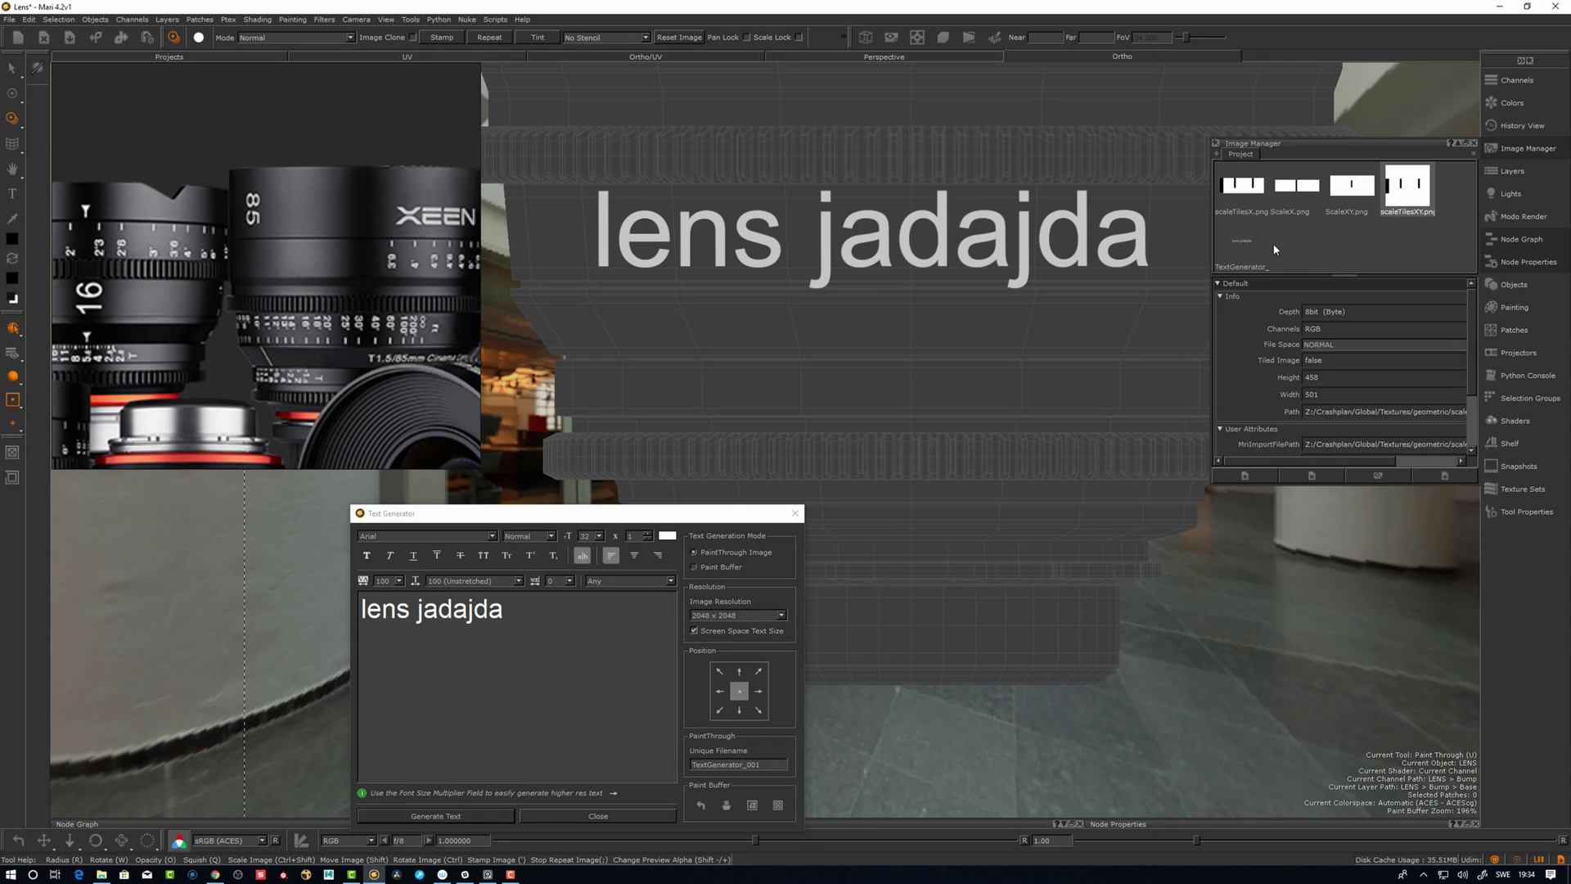
click(1521, 148)
click(761, 764)
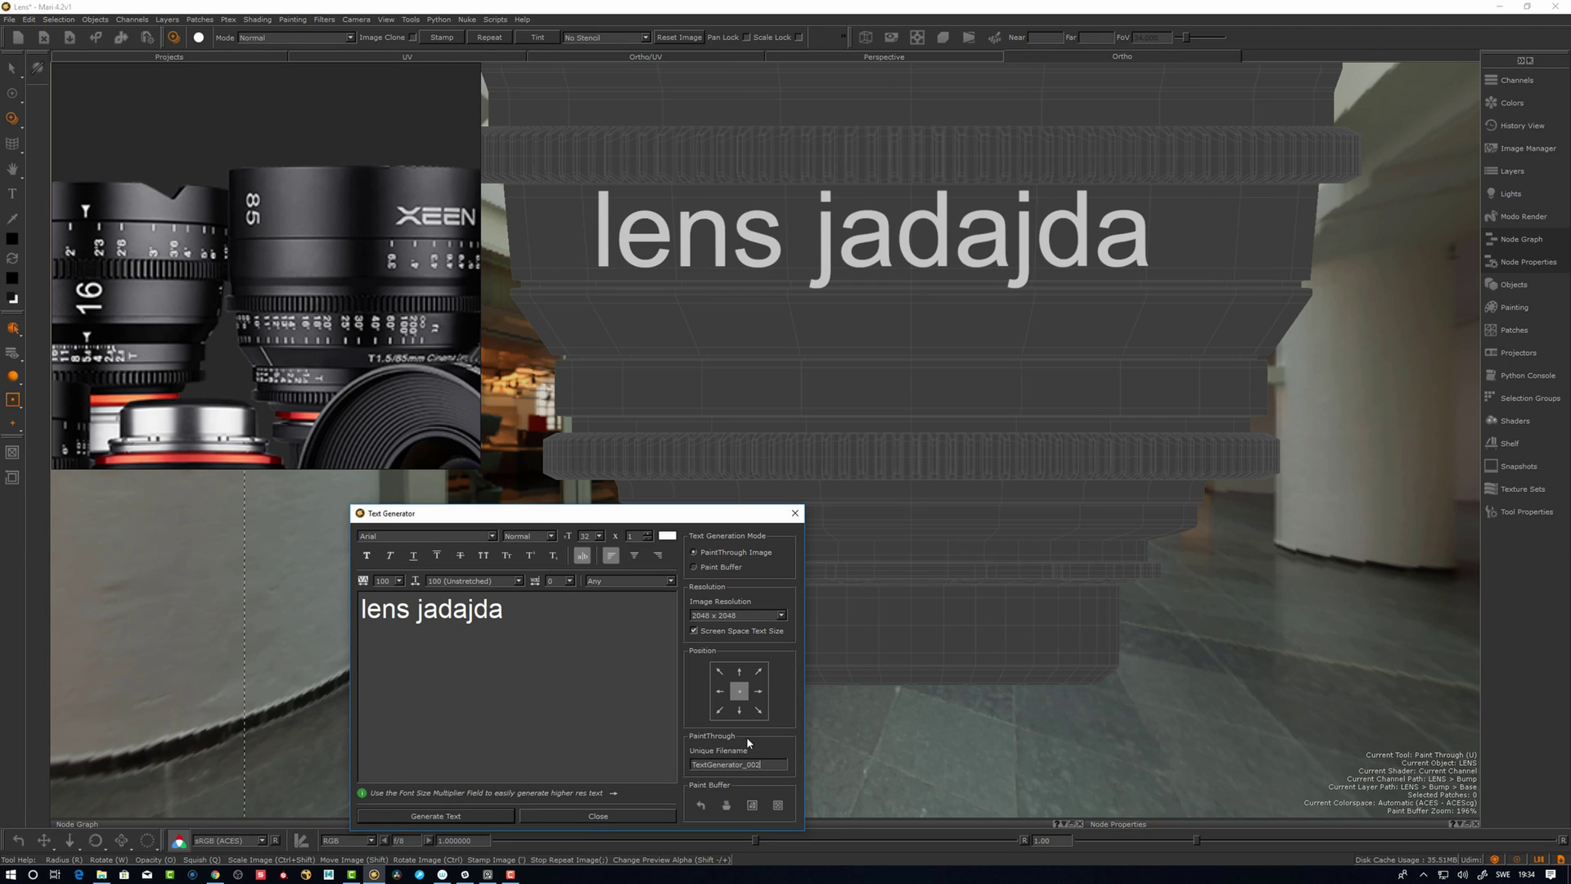
click(1522, 149)
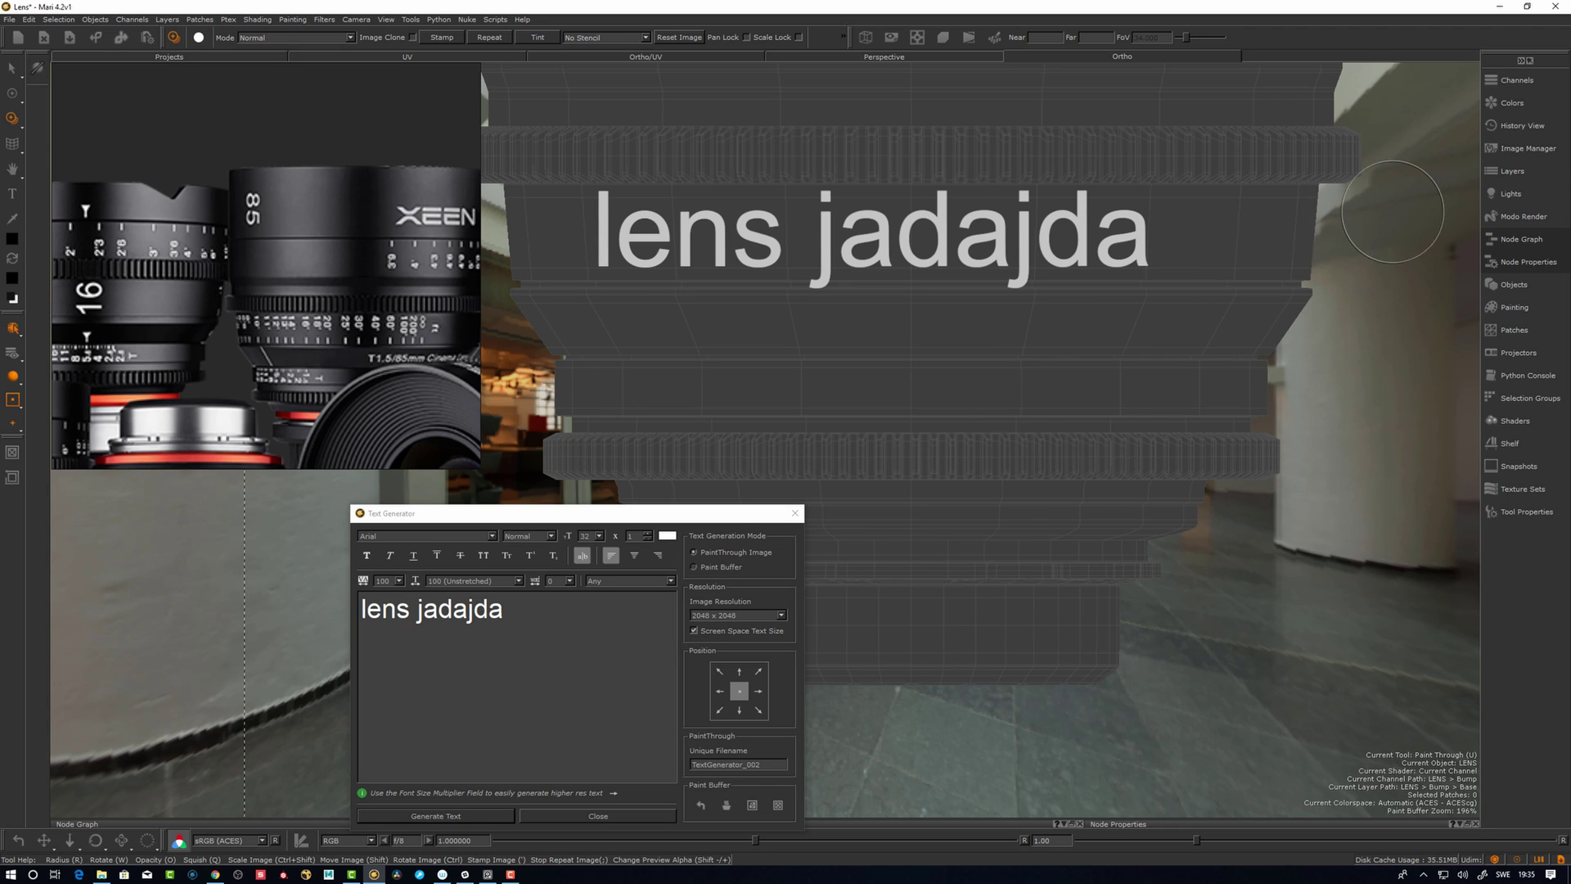
mouse_move(1527, 148)
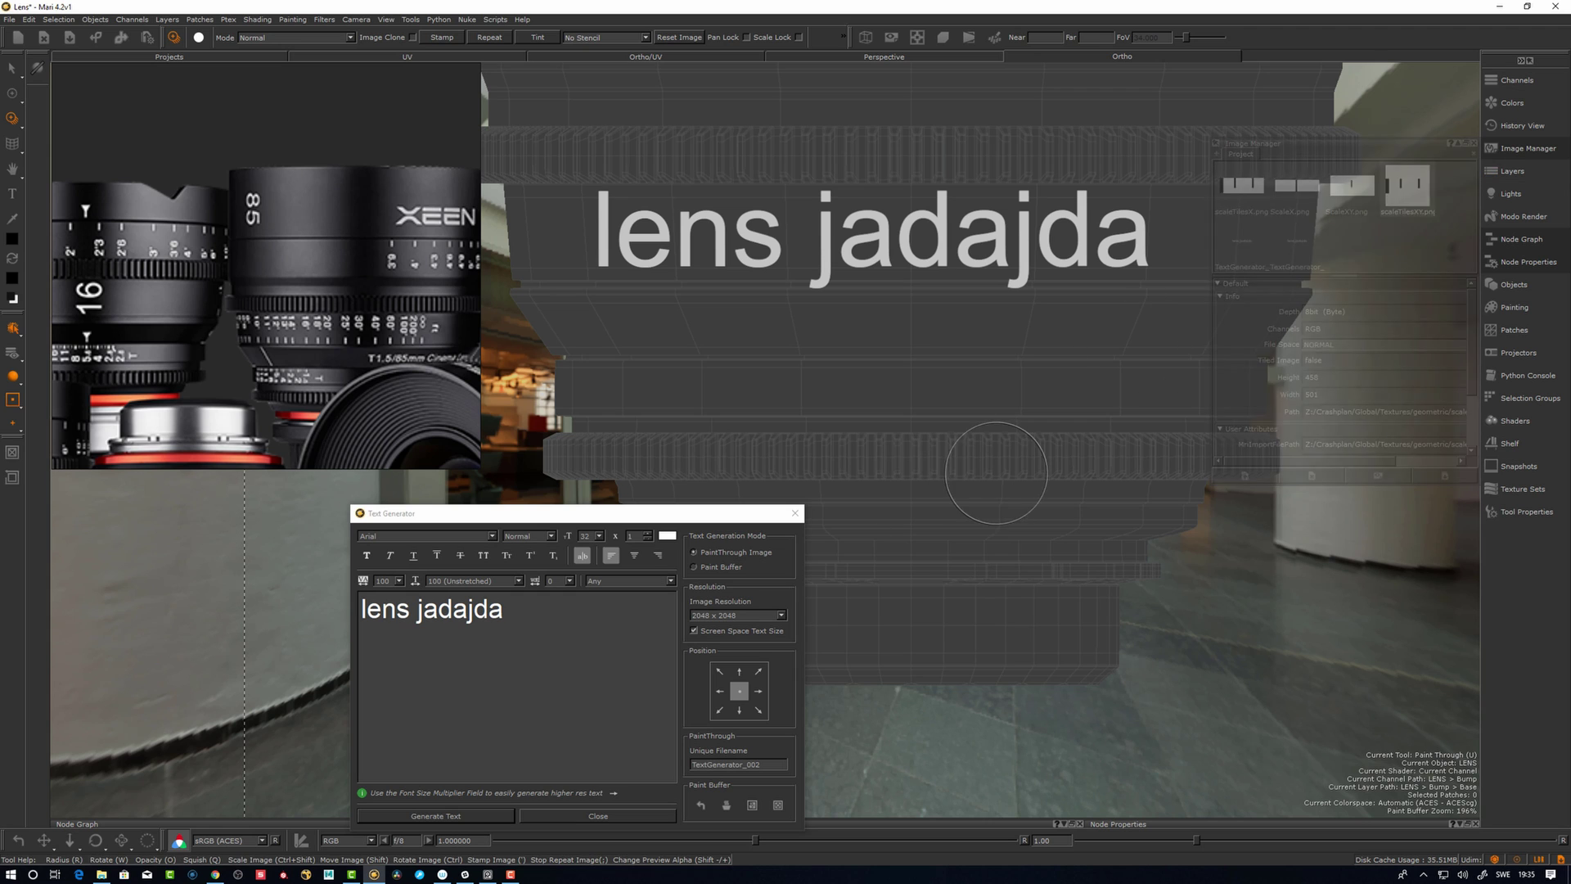
Replace the text with Meshmen tests, generate it as a PaintThrough image and check it in the Image Manager.
drag(502, 609, 362, 610)
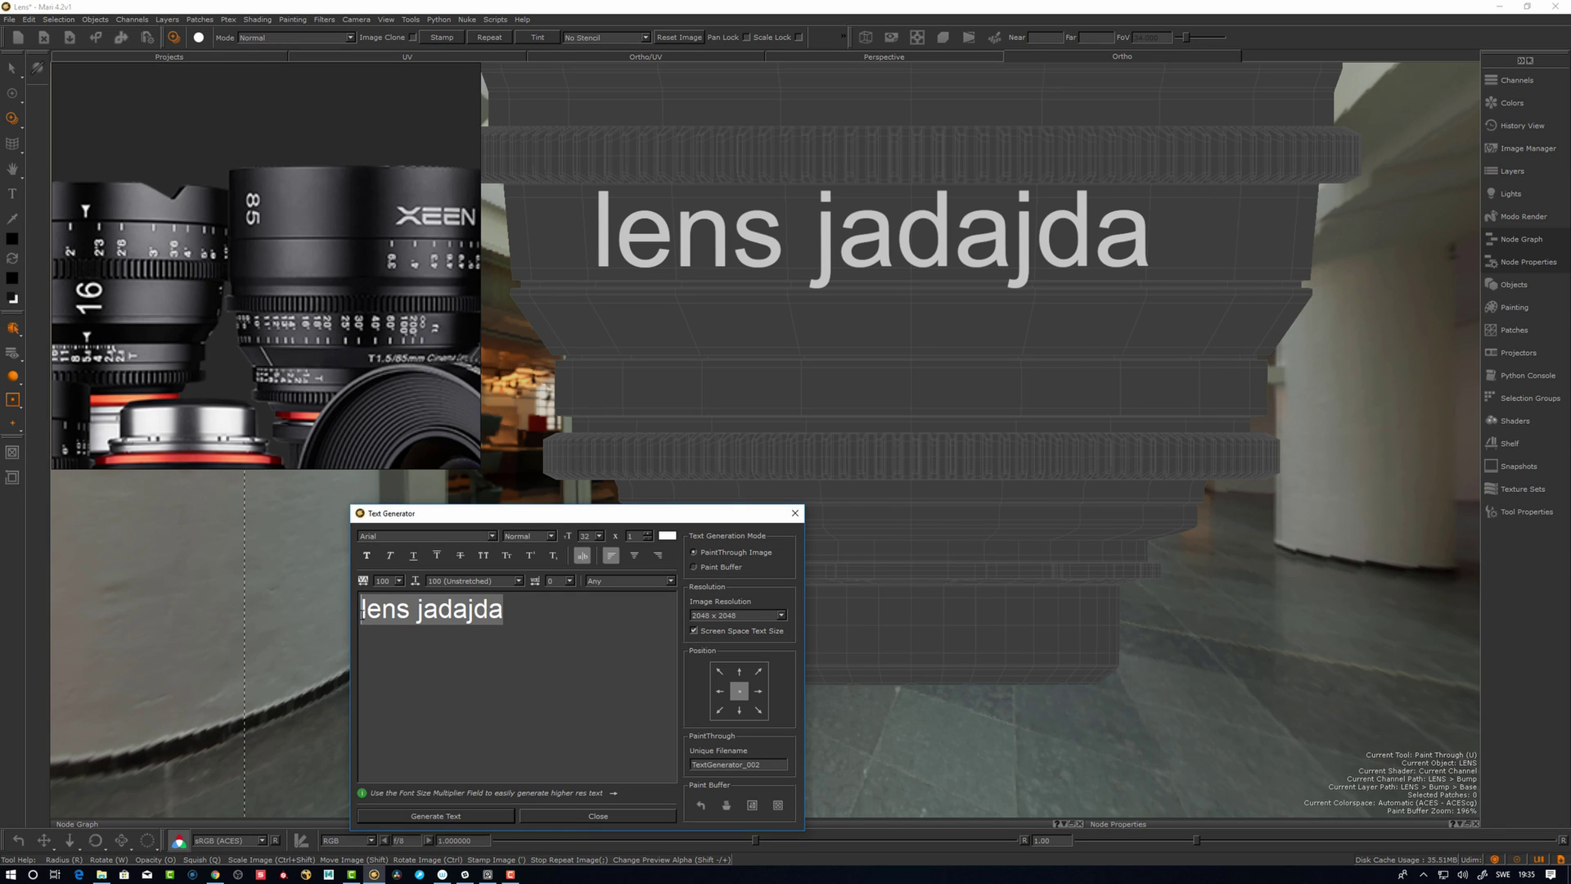
text(Meshmen)
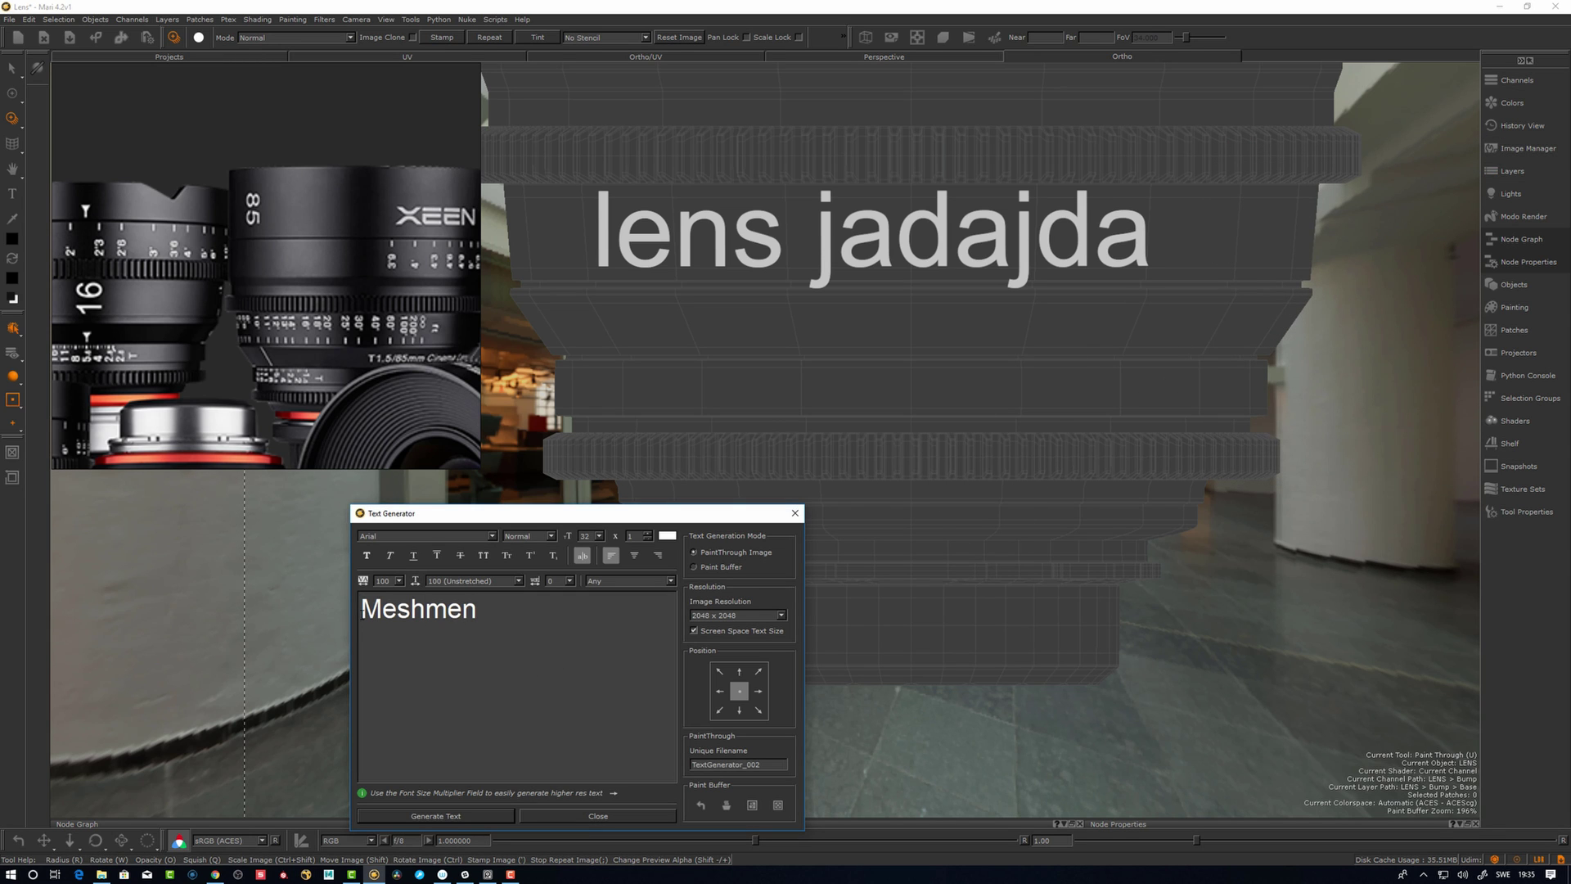
text( tests)
click(1519, 156)
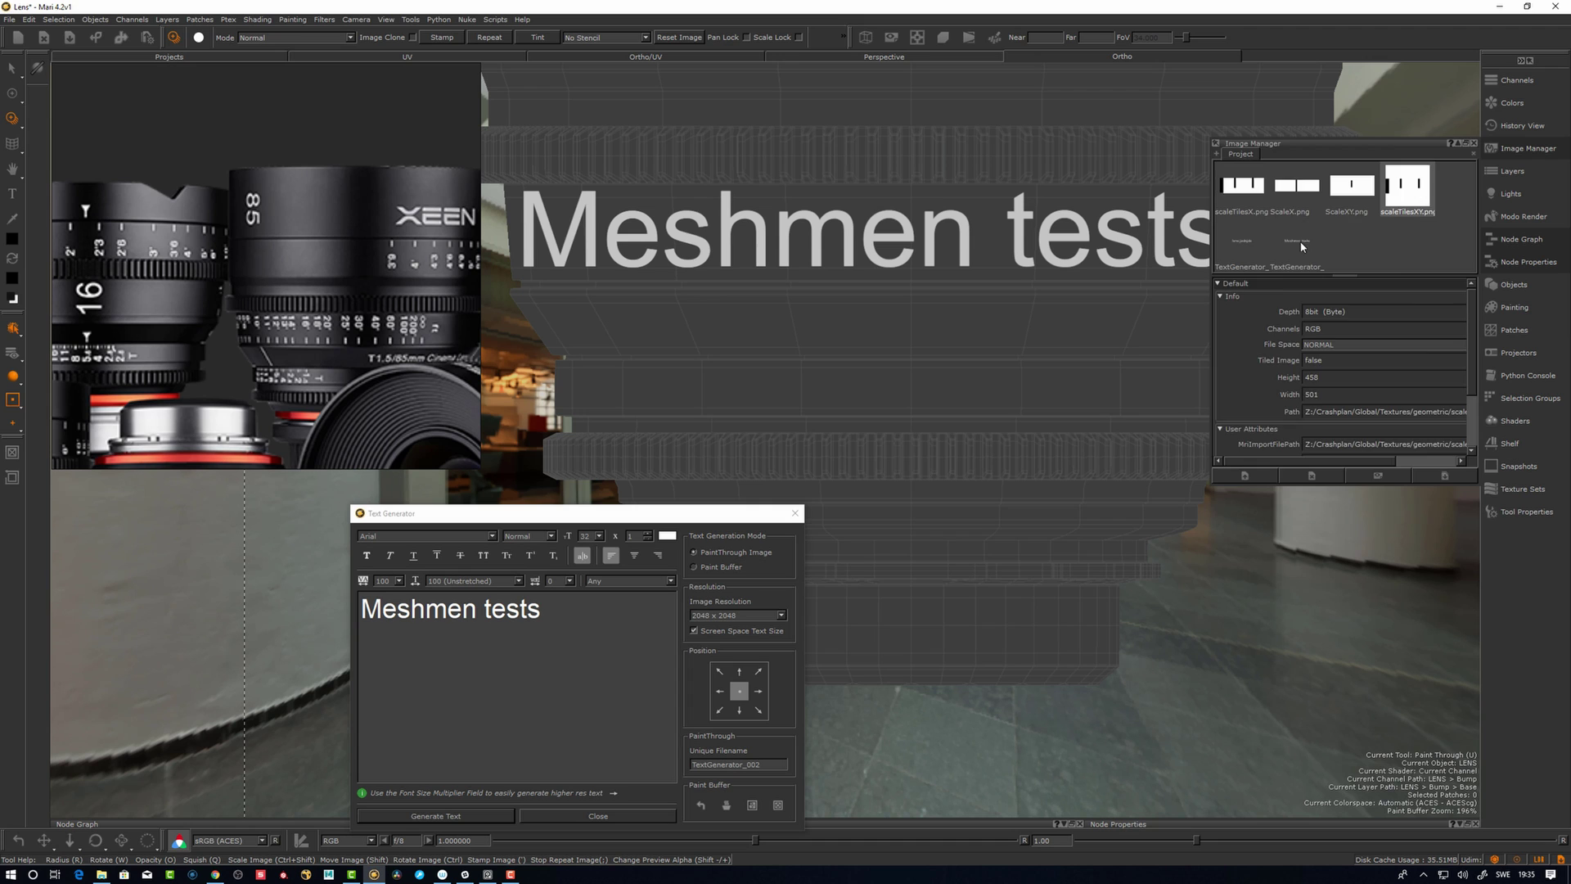
Generate the Meshmen tests text again under the unique filename TextGenerator_003 and close the Text Generator.
click(776, 765)
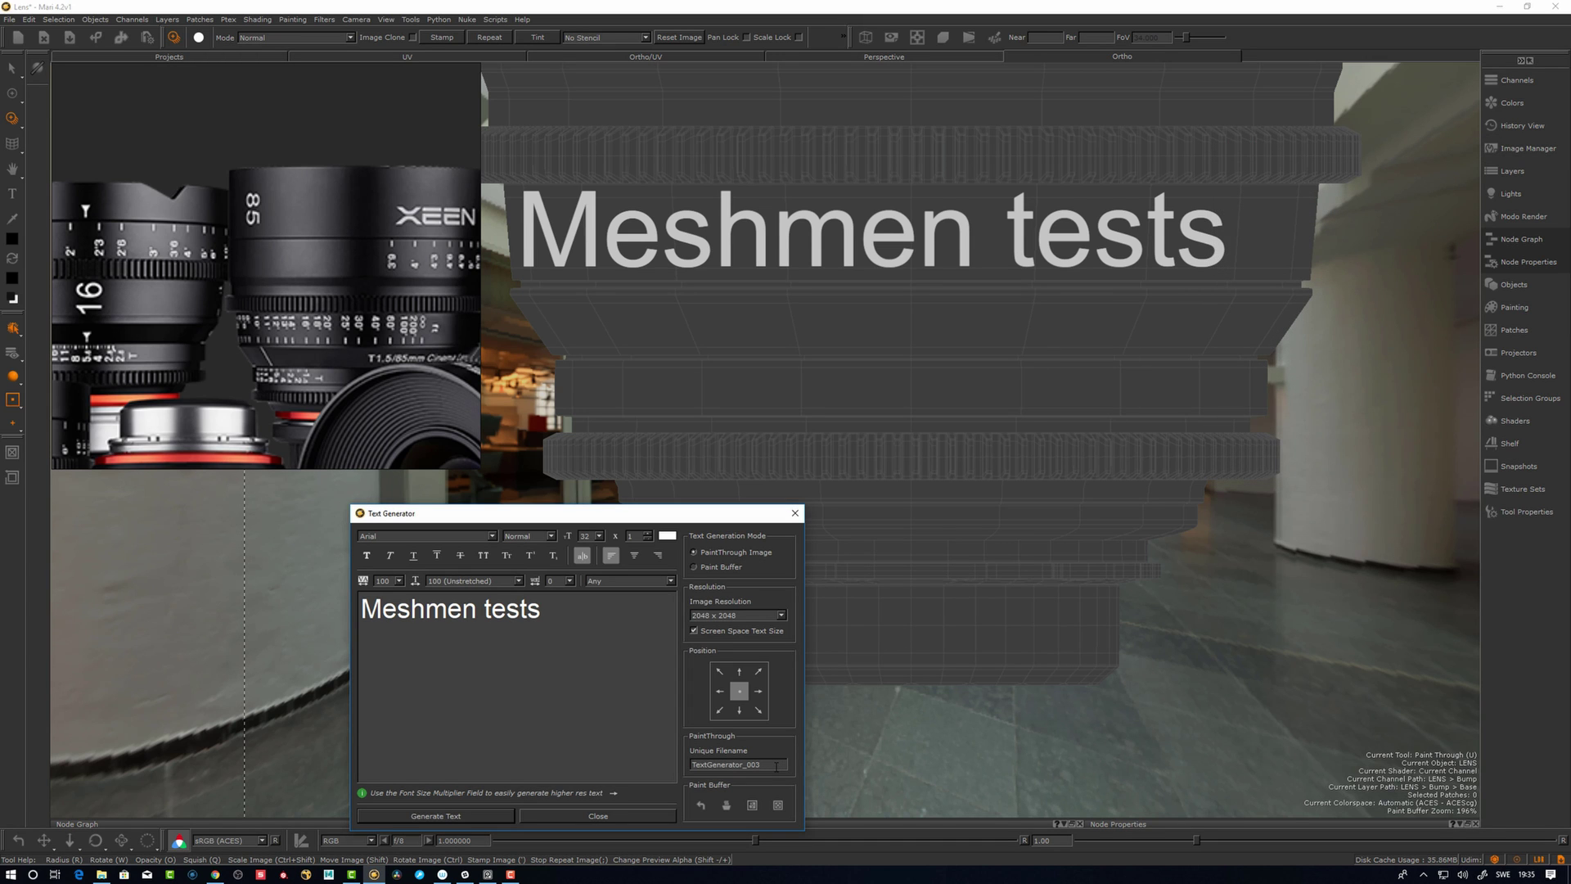
triple_click(603, 601)
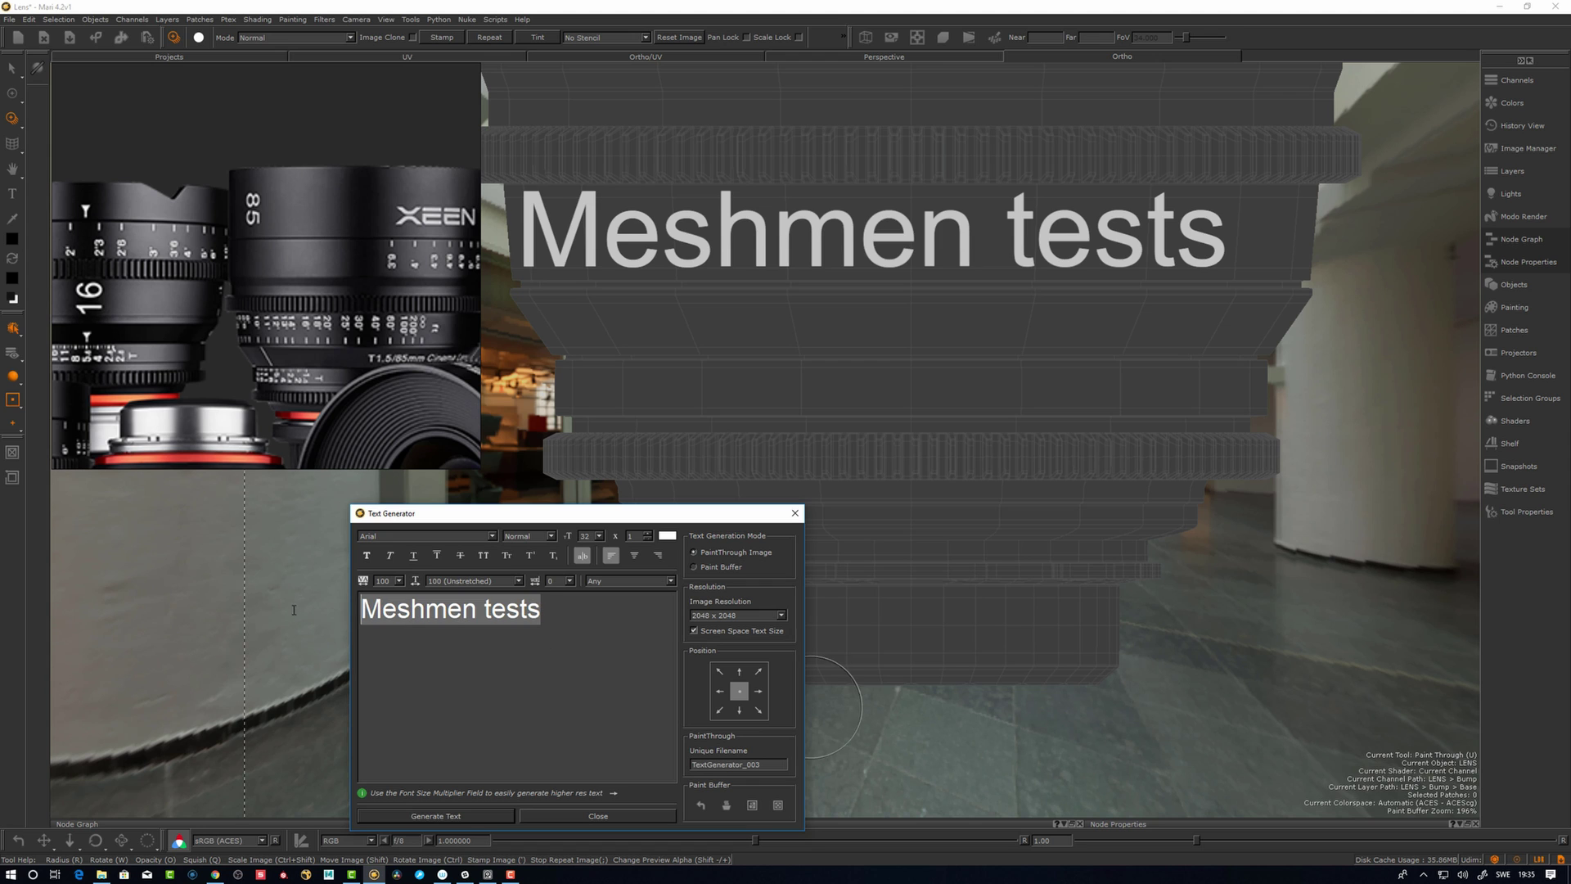
click(794, 513)
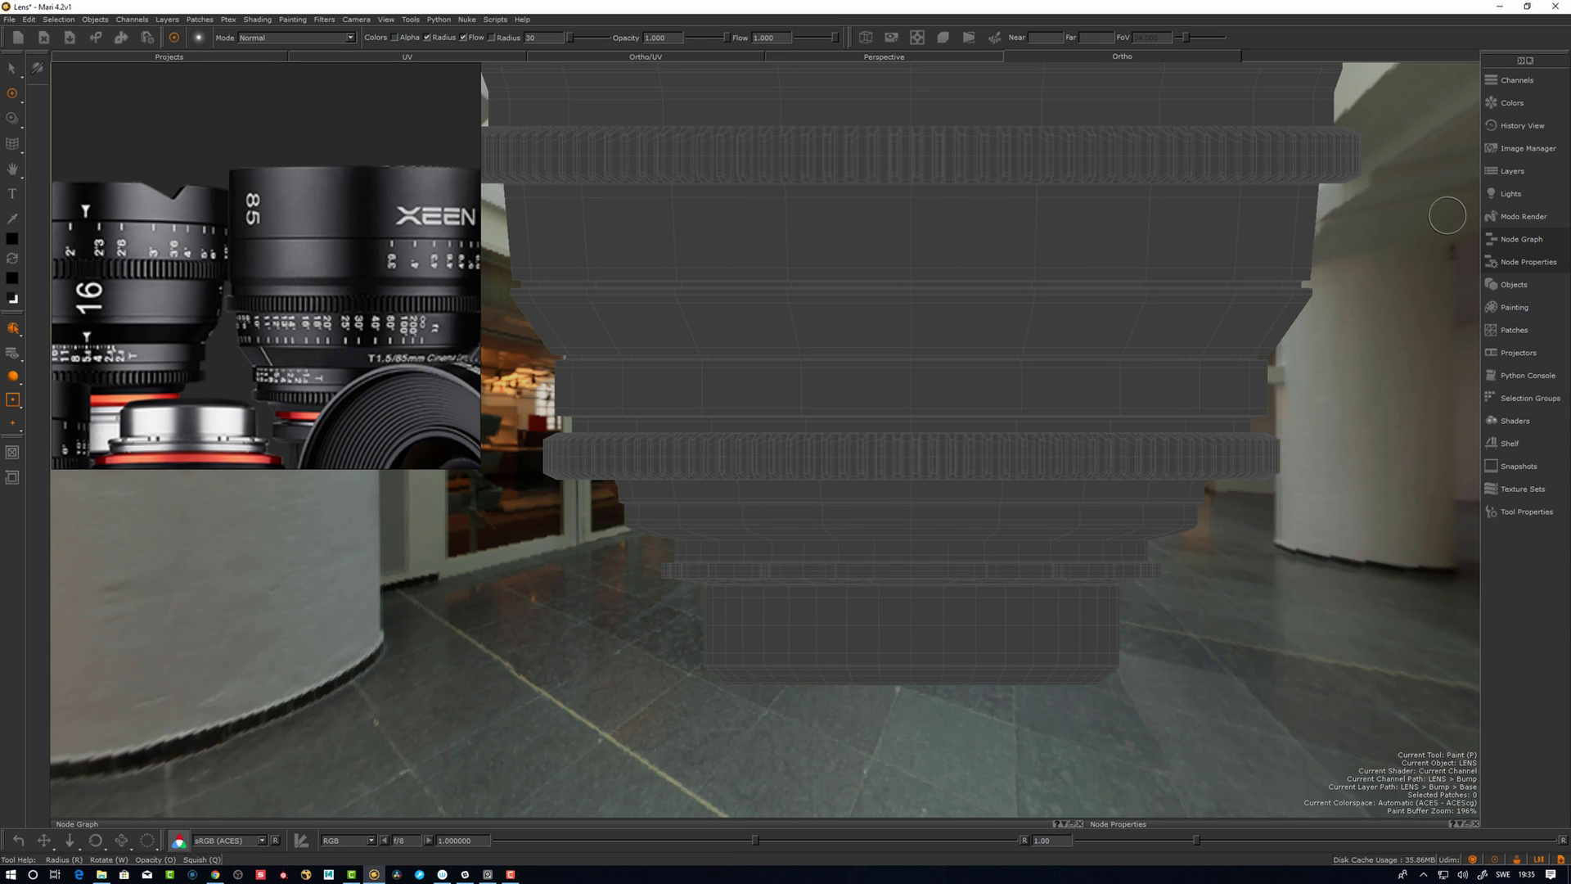
Load the saved lens jadajda image from the Image Manager for painting through and move it onto the upper barrel.
click(1526, 151)
mouse_move(1234, 250)
mouse_down()
mouse_move(989, 308)
mouse_move(992, 344)
mouse_move(1048, 319)
mouse_up()
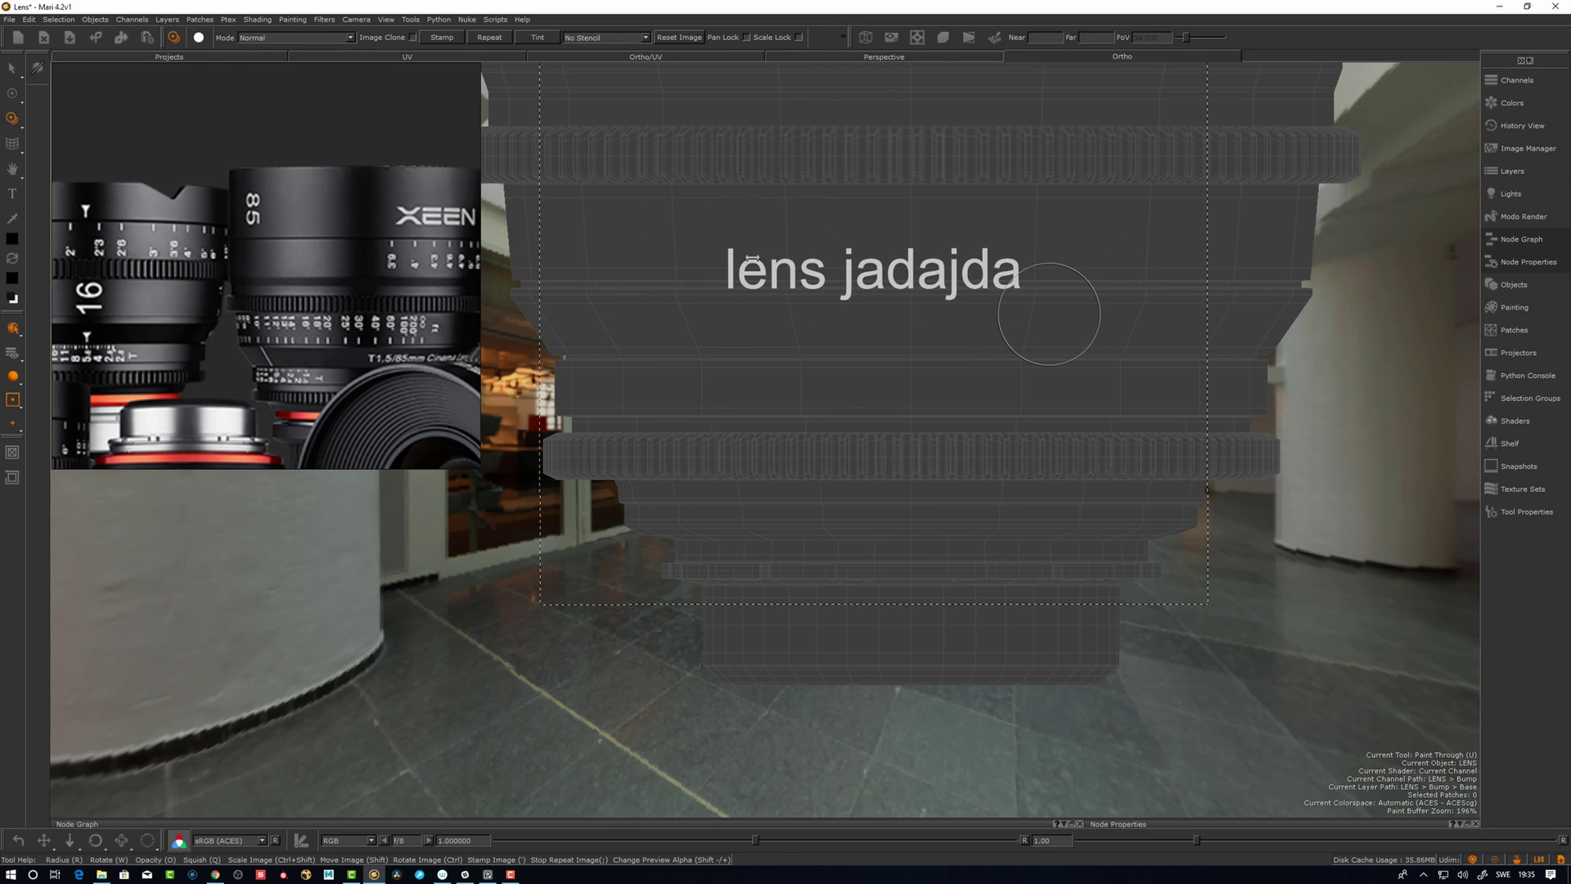
shift+drag(894, 311, 867, 269)
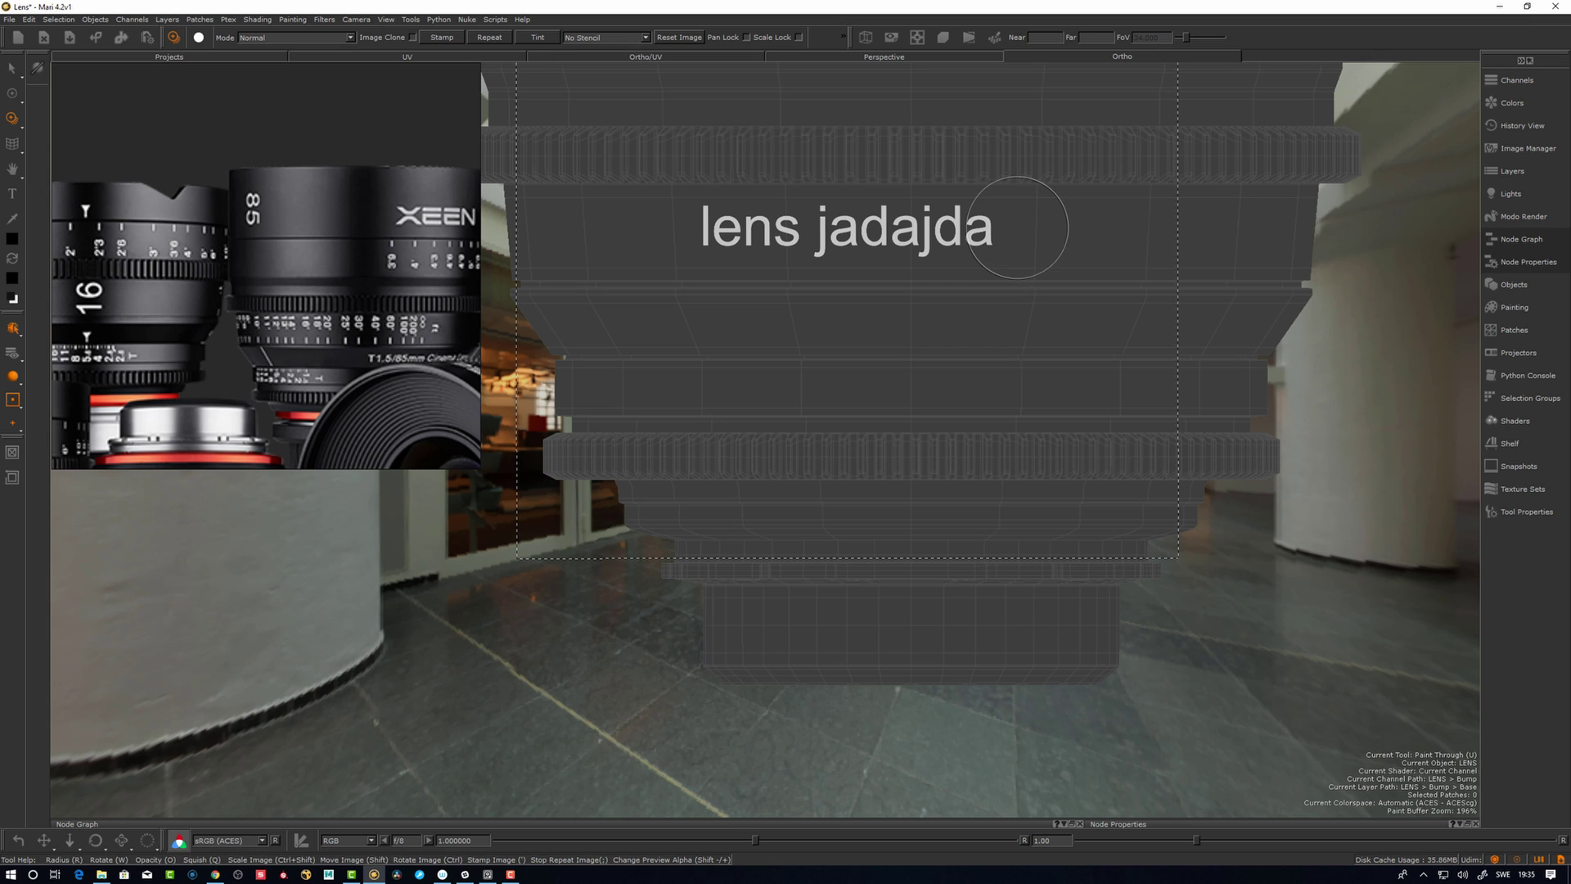
Replace the paint-through image with the saved Meshmen tests image from the Image Manager.
click(1518, 151)
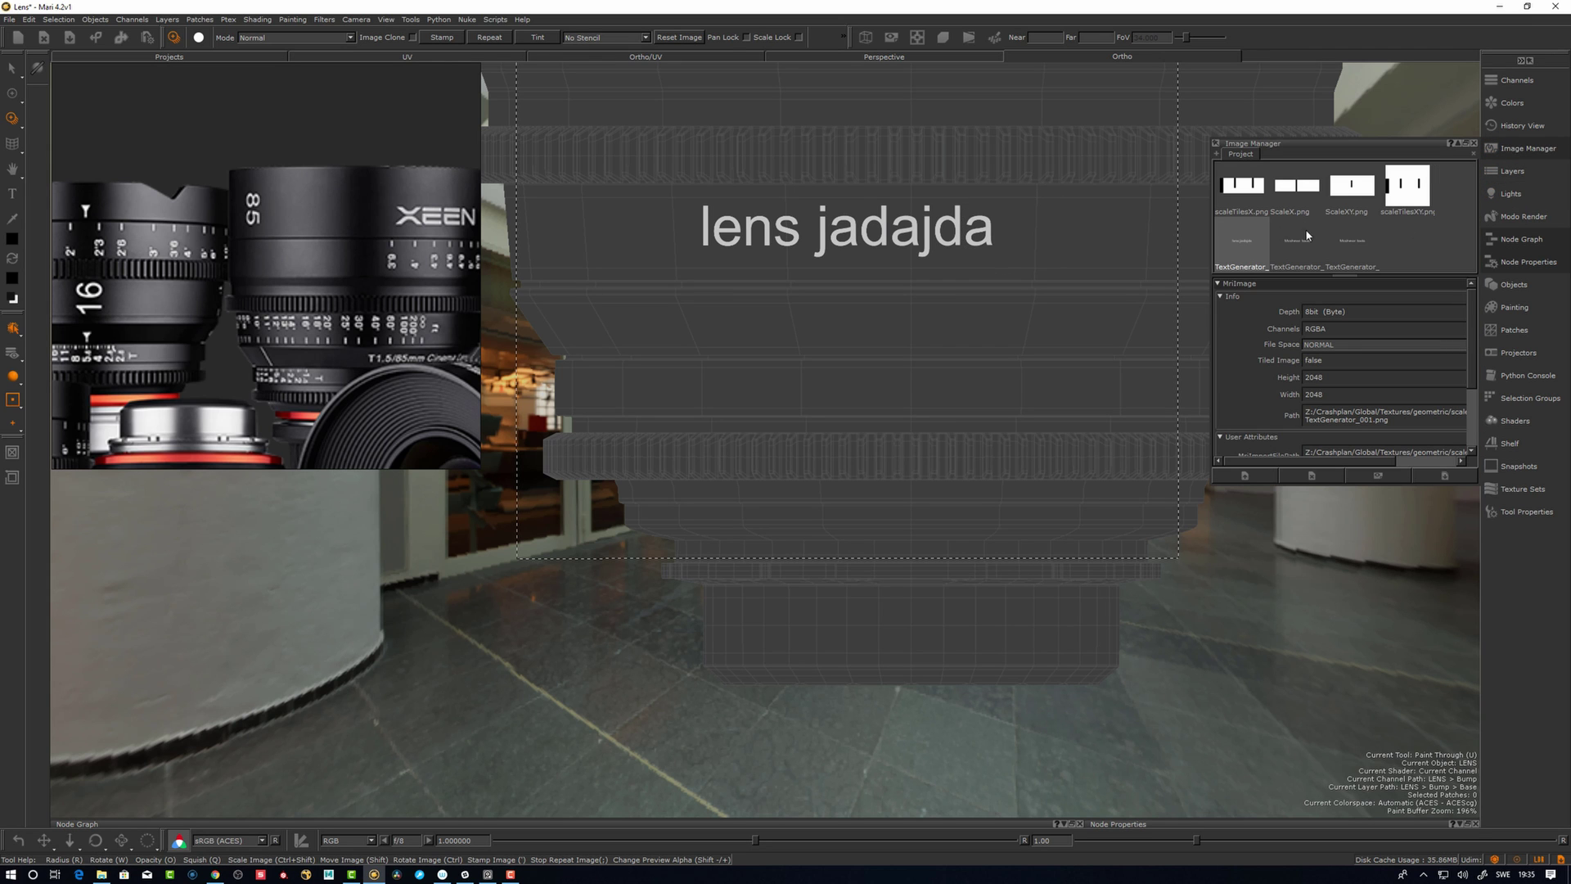
drag(1301, 239, 964, 243)
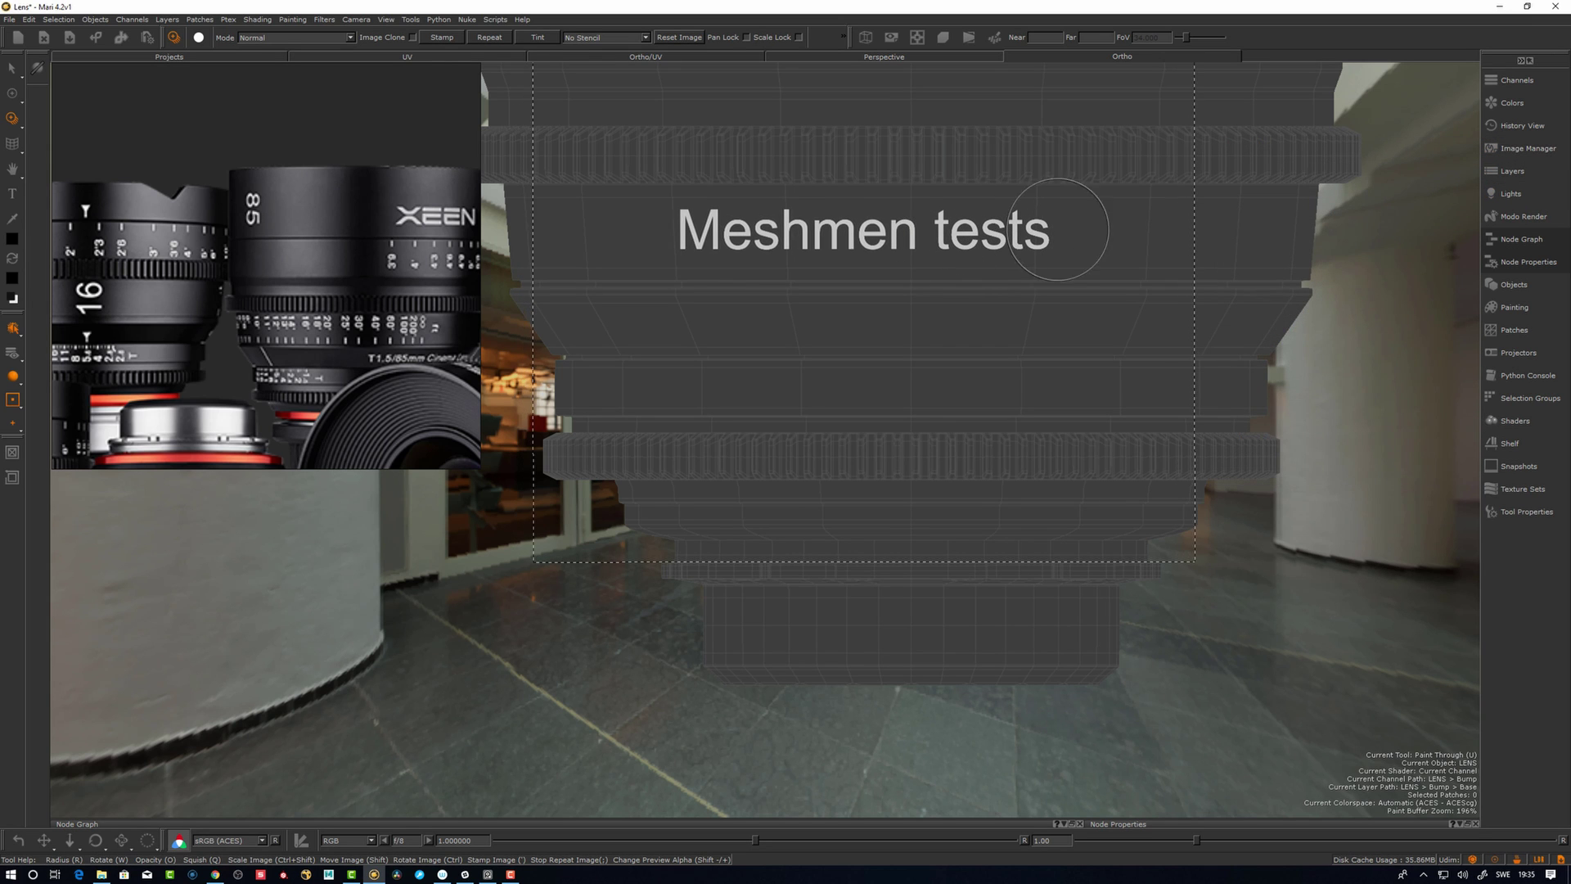
click(1533, 152)
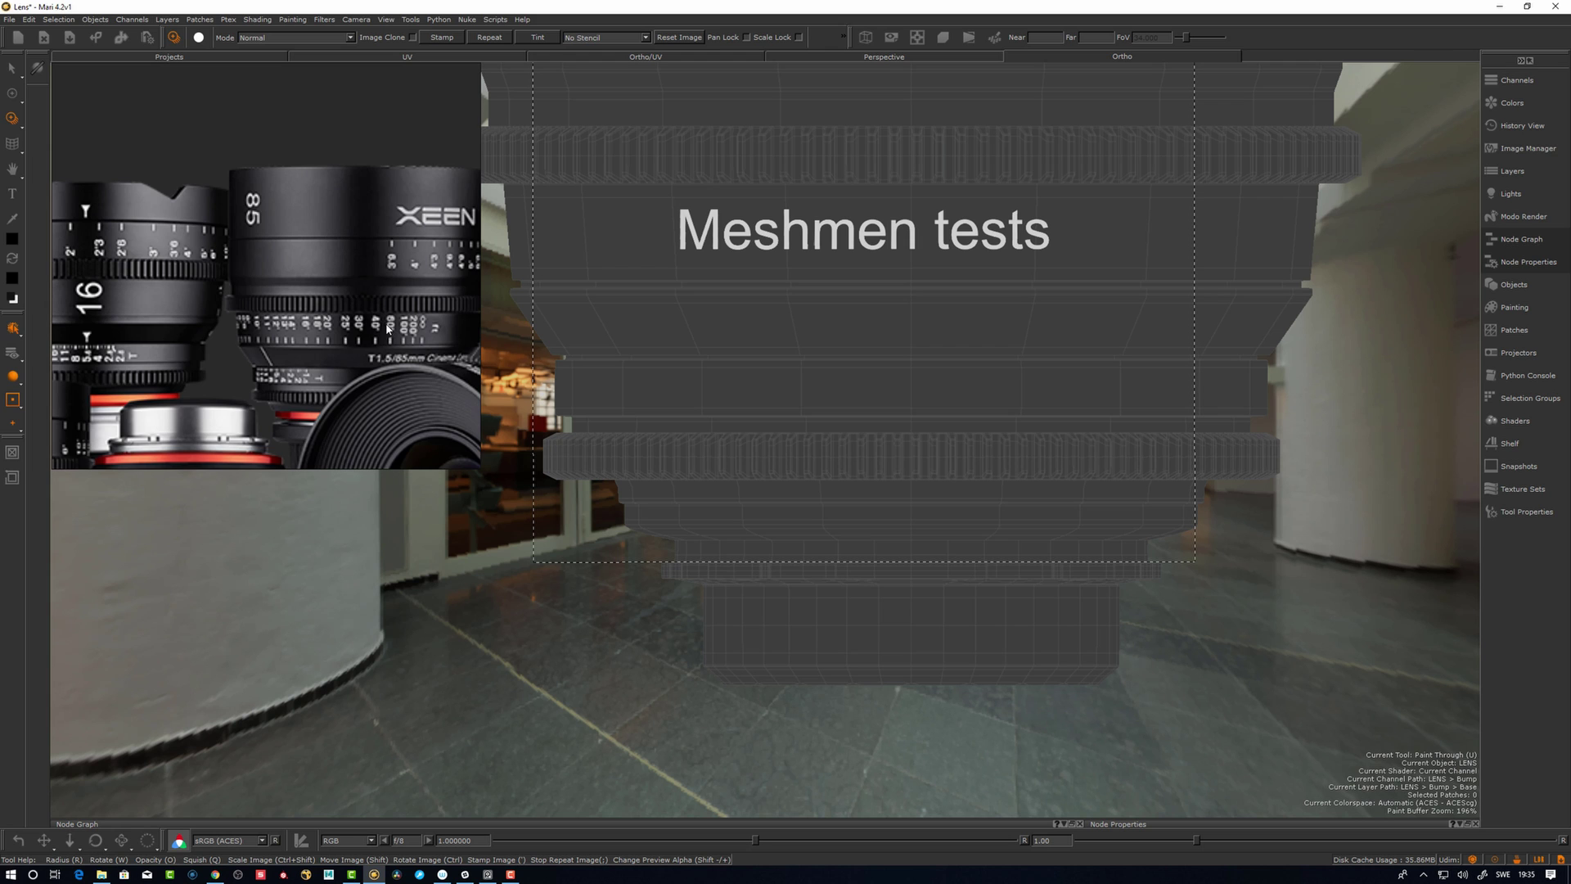
Examine the lens reference photos up close, including the calibrated metric and imperial focus scales.
shift+drag(348, 339, 287, 320)
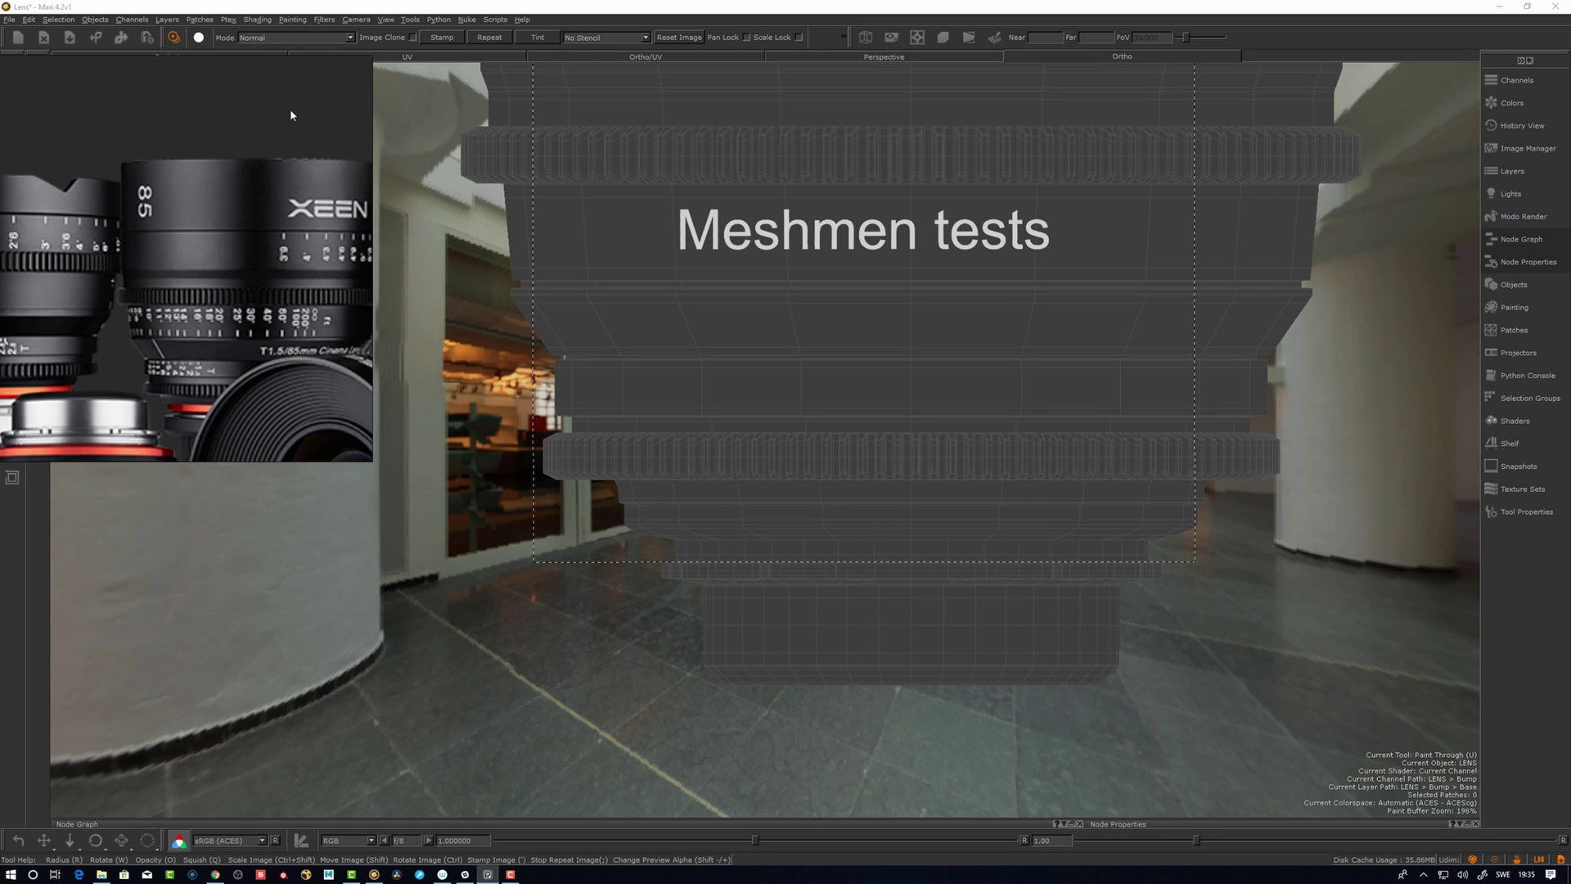
right_drag(289, 109, 365, 144)
scroll(351, 222, down, 7)
scroll(327, 277, down, 3)
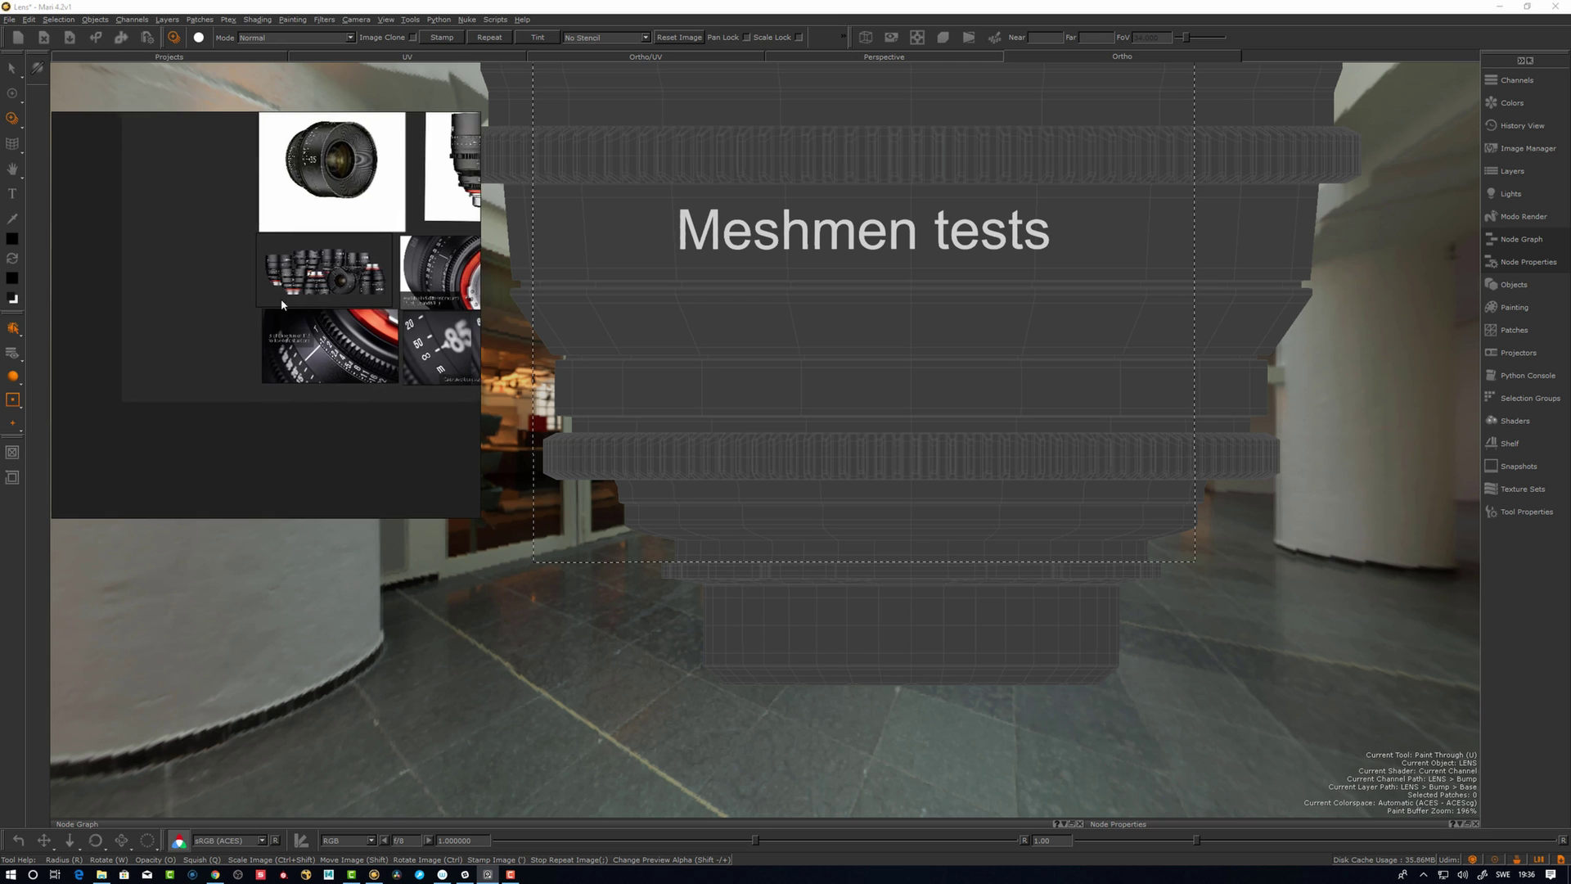
middle_drag(327, 277, 264, 250)
scroll(285, 281, up, 3)
middle_drag(348, 308, 236, 285)
scroll(328, 305, up, 2)
shift+drag(346, 305, 282, 308)
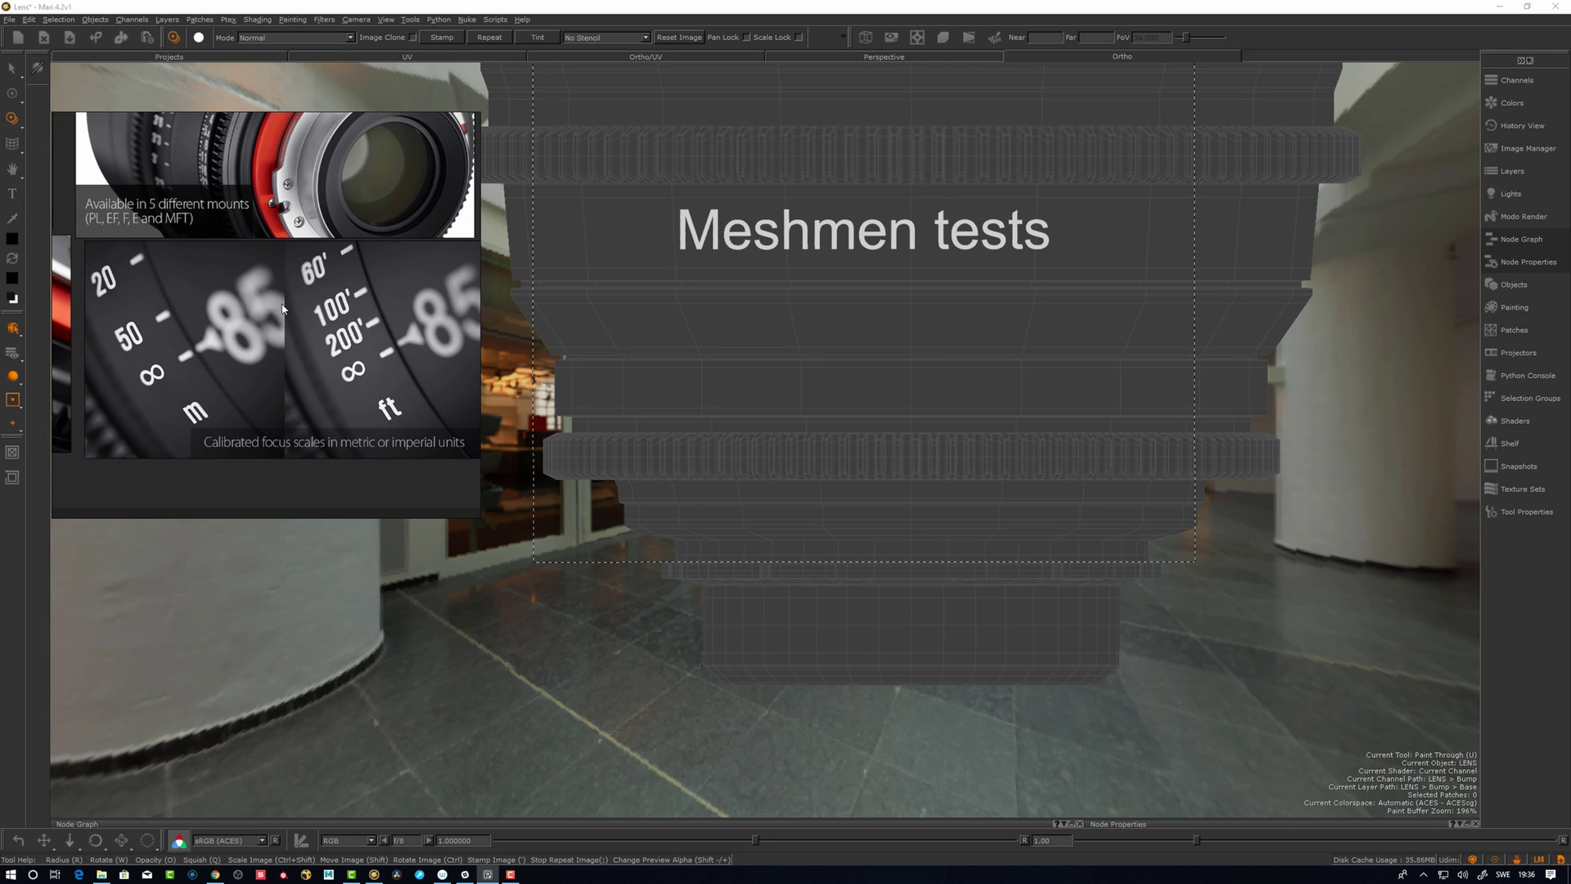
scroll(350, 311, down, 5)
middle_drag(157, 333, 228, 326)
middle_drag(341, 282, 326, 302)
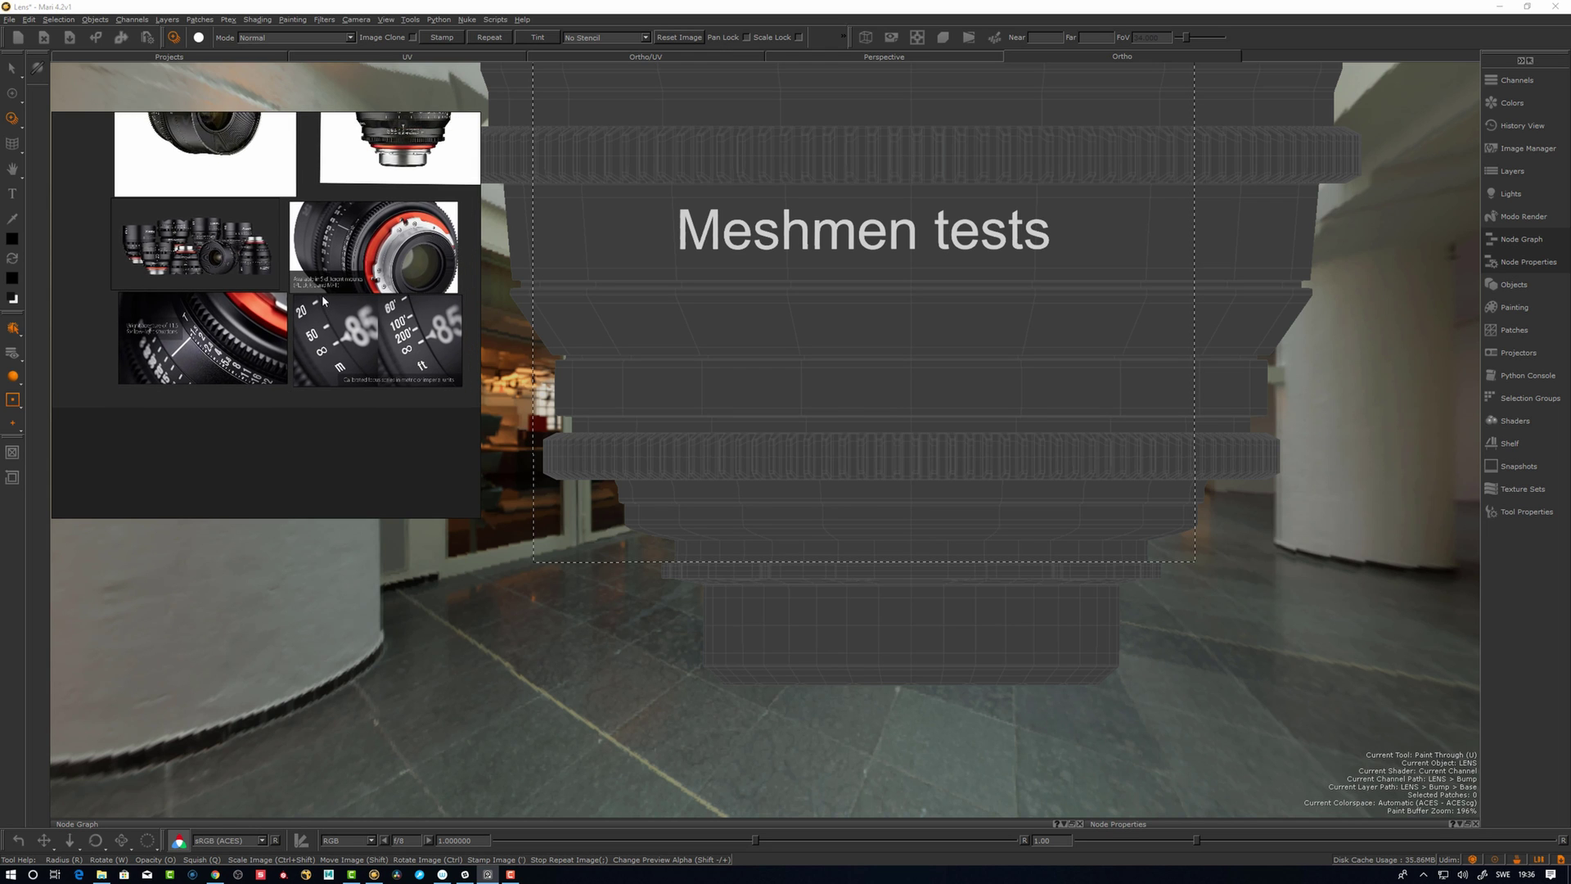
scroll(325, 303, down, 2)
scroll(328, 303, up, 2)
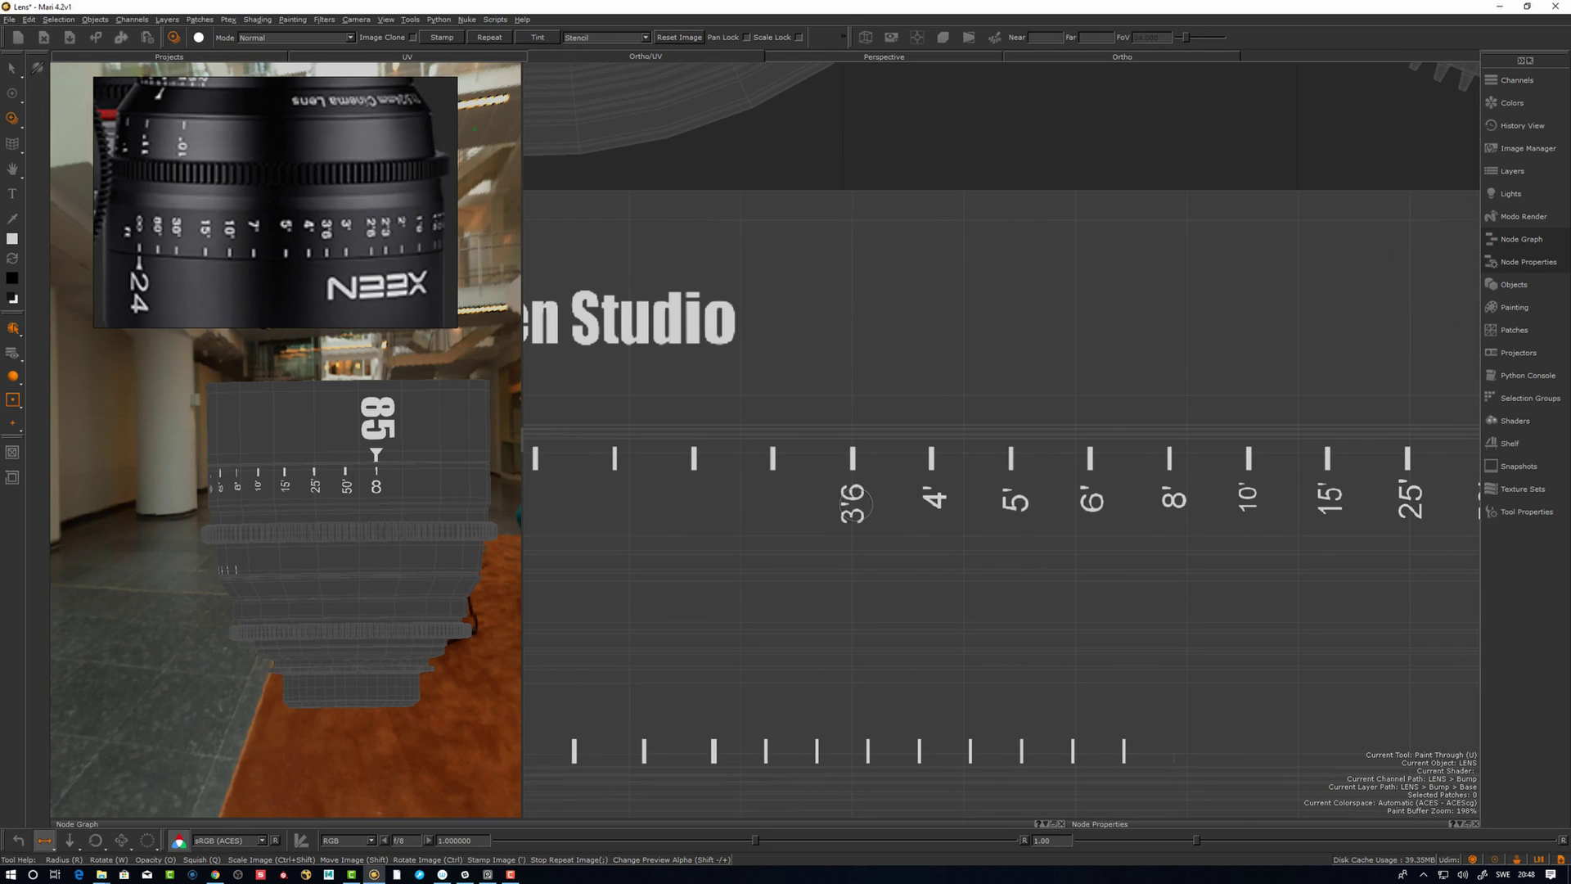
Paint through the remaining low focus distances, 3', 2'6, 2'3 and 2', below their tick marks on the UV layout.
mouse_move(850, 516)
mouse_down()
mouse_move(776, 582)
mouse_move(813, 529)
mouse_move(830, 538)
mouse_up()
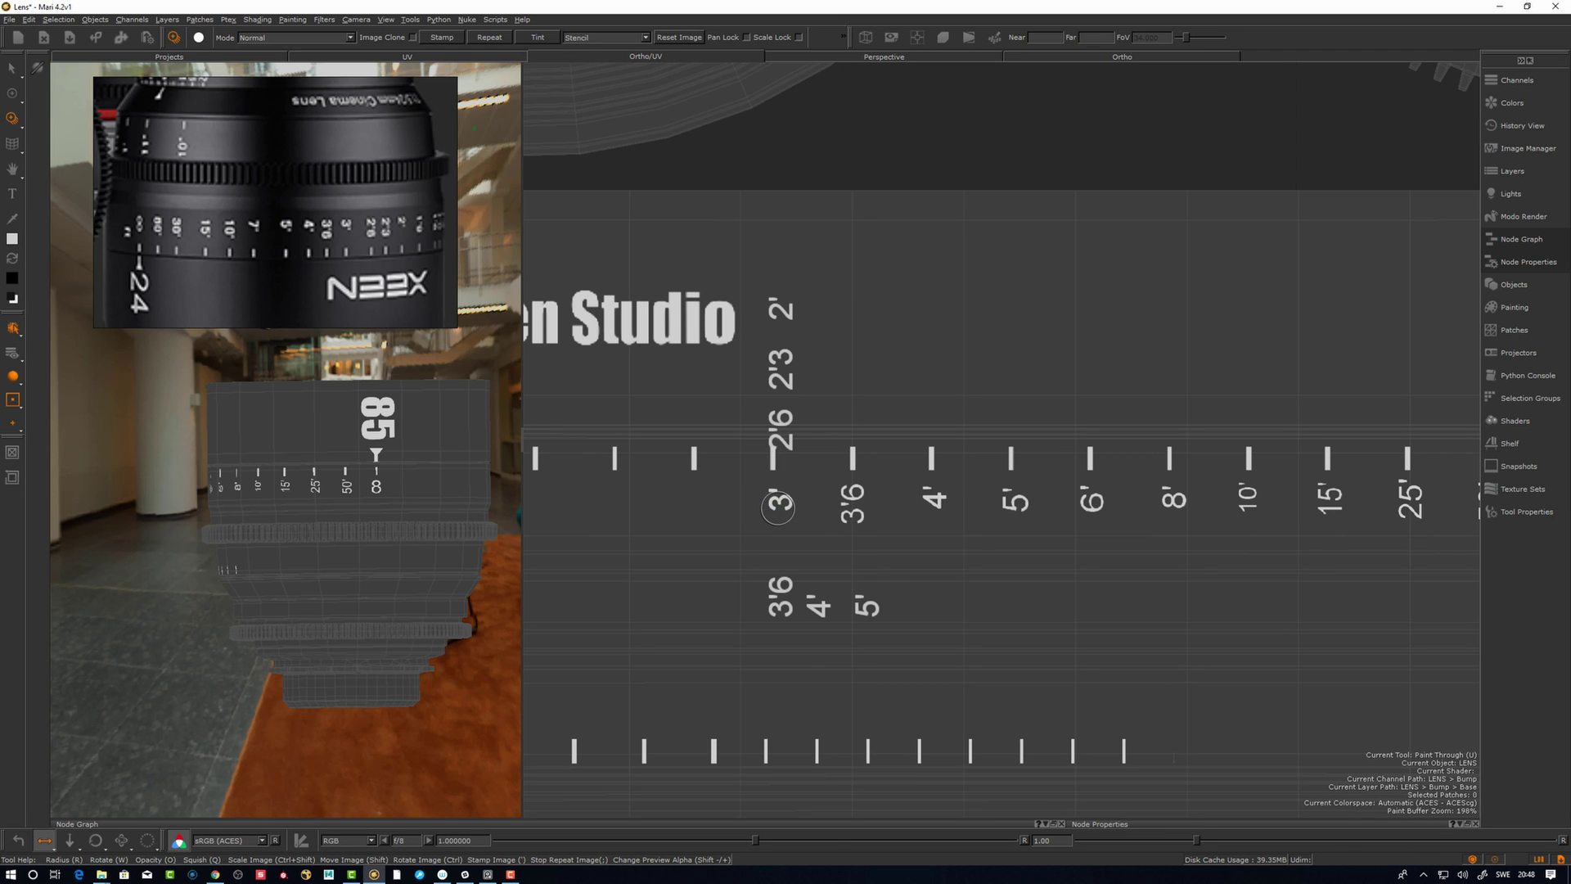
mouse_move(777, 508)
shift+mouse_down()
mouse_move(699, 581)
mouse_move(626, 561)
mouse_move(612, 493)
shift+mouse_up()
alt+middle_drag(627, 507, 942, 508)
mouse_move(816, 511)
shift+mouse_down()
mouse_move(1086, 578)
mouse_move(1049, 572)
shift+mouse_up()
drag(855, 491, 861, 505)
Switch to the Paint tool and examine the painted focus scale up close around the 3D lens barrel.
key(p)
alt+drag(164, 540, 272, 552)
alt+middle_drag(273, 553, 172, 542)
mouse_move(172, 542)
alt+mouse_down()
mouse_move(275, 537)
mouse_move(168, 537)
alt+mouse_up()
alt+middle_drag(168, 536, 284, 532)
alt+drag(284, 533, 245, 536)
mouse_move(245, 535)
alt+middle_down()
mouse_move(331, 540)
mouse_move(225, 544)
alt+middle_up()
alt+right_drag(225, 544, 222, 549)
mouse_move(222, 549)
alt+mouse_down()
mouse_move(327, 538)
mouse_move(298, 532)
alt+mouse_up()
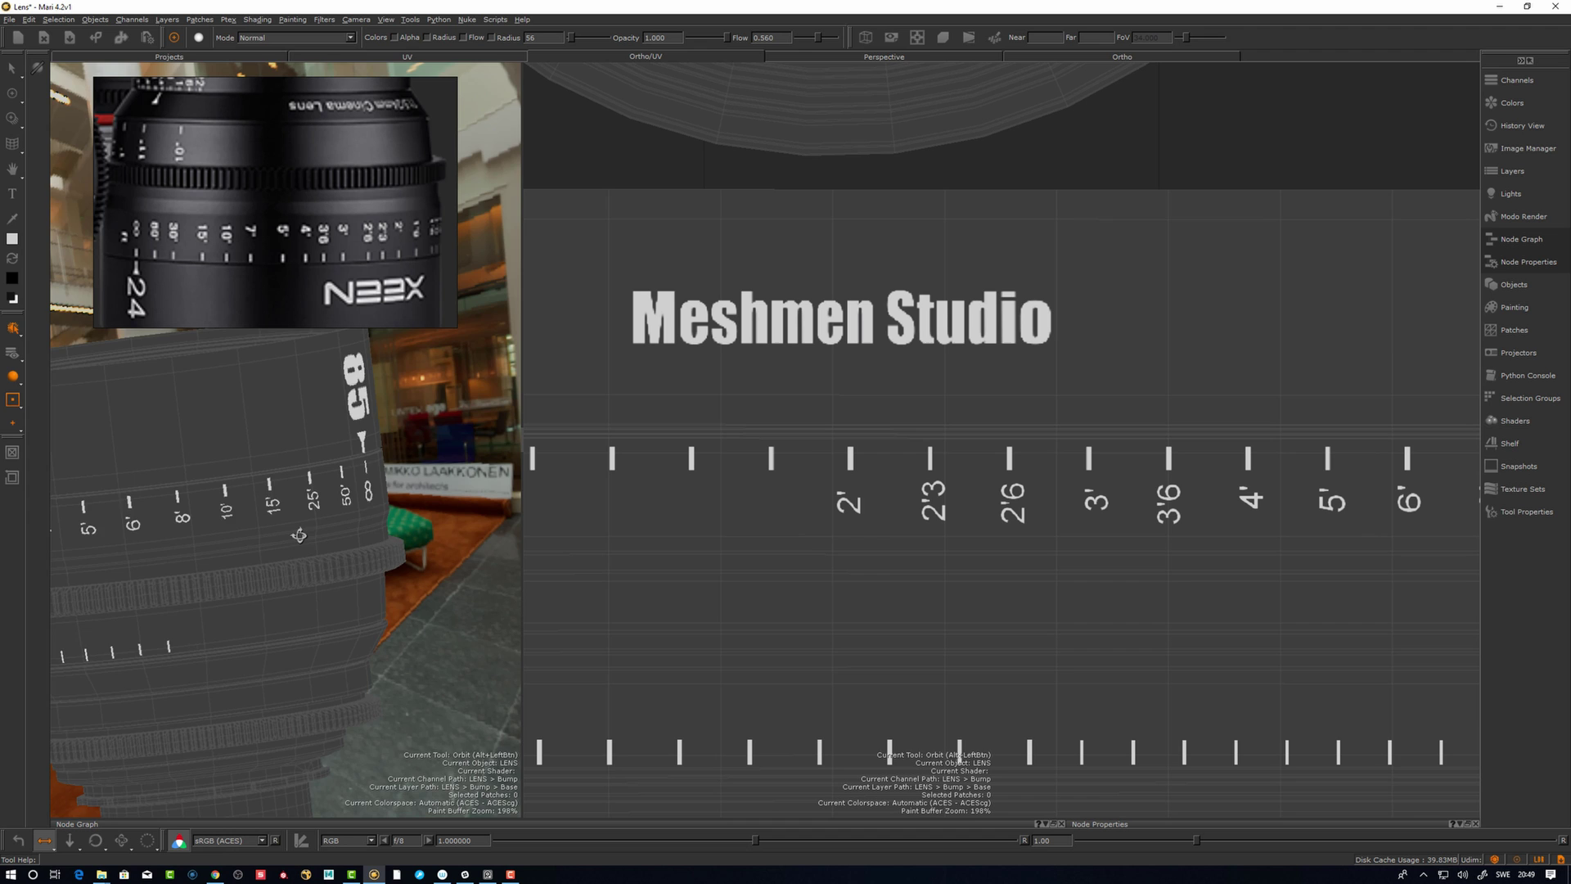
Open the node graph and view the Color, Color1 and merged Base nodes feeding Base Color one after another.
alt+right_drag(298, 532, 248, 537)
alt+drag(248, 538, 288, 541)
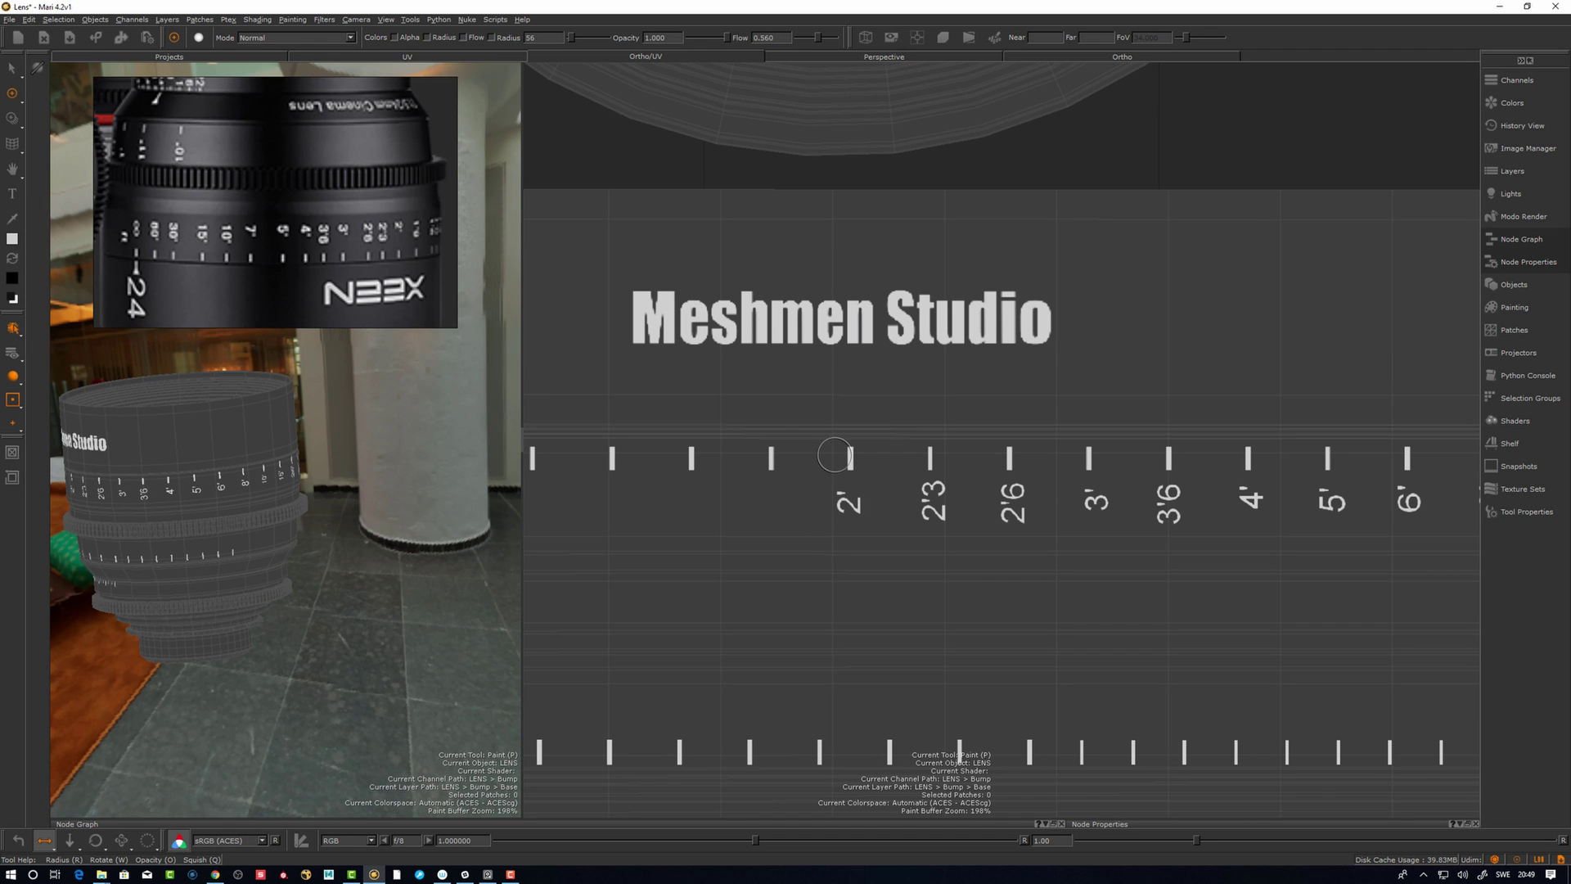
click(1532, 243)
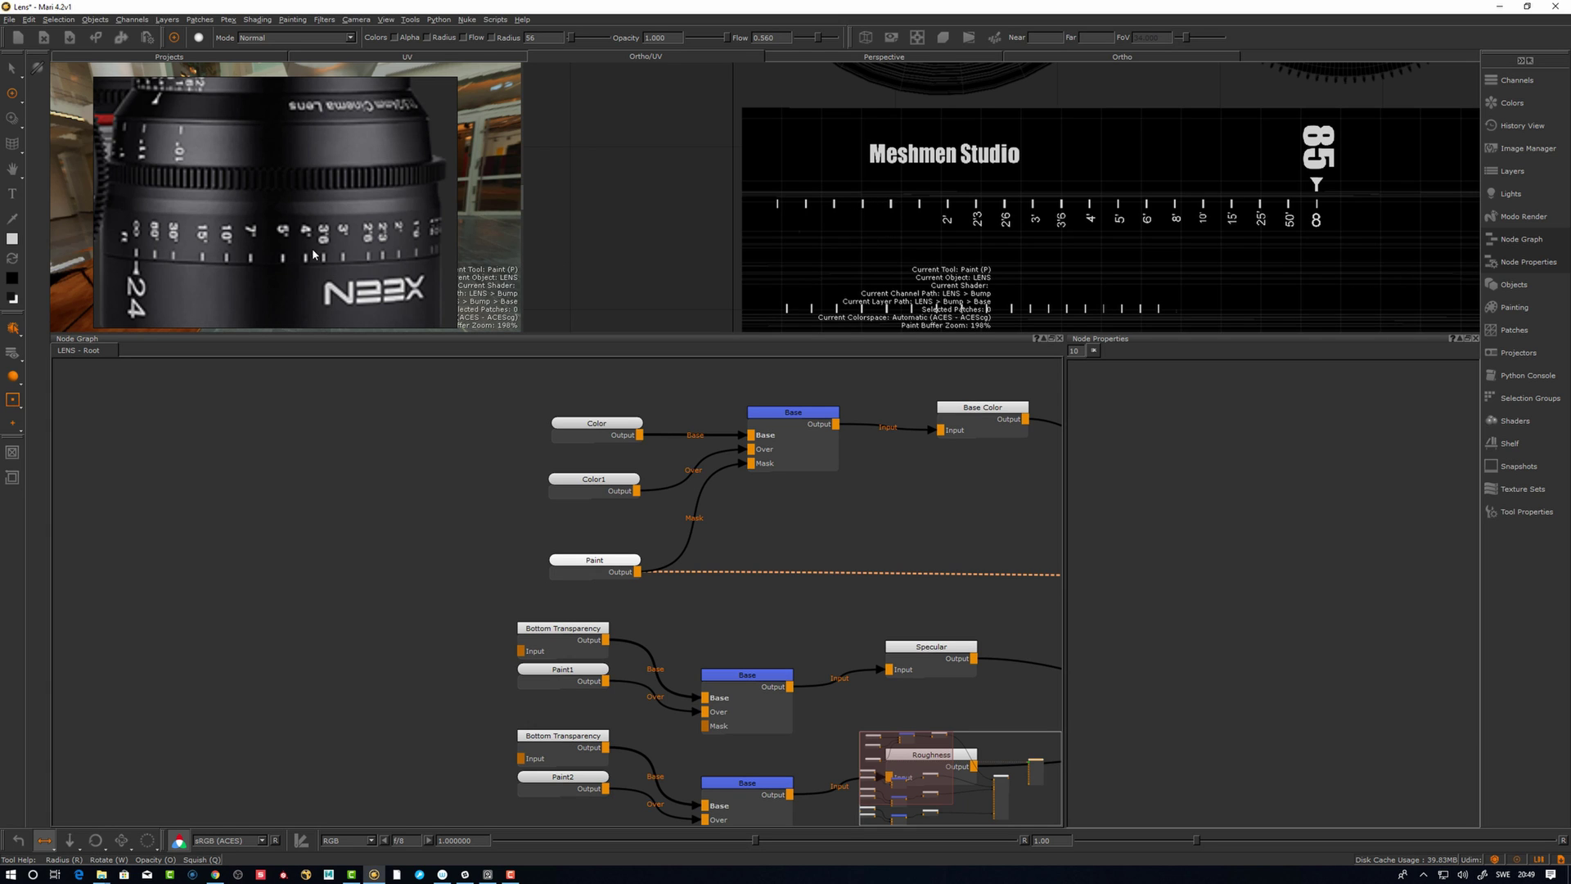
click(604, 440)
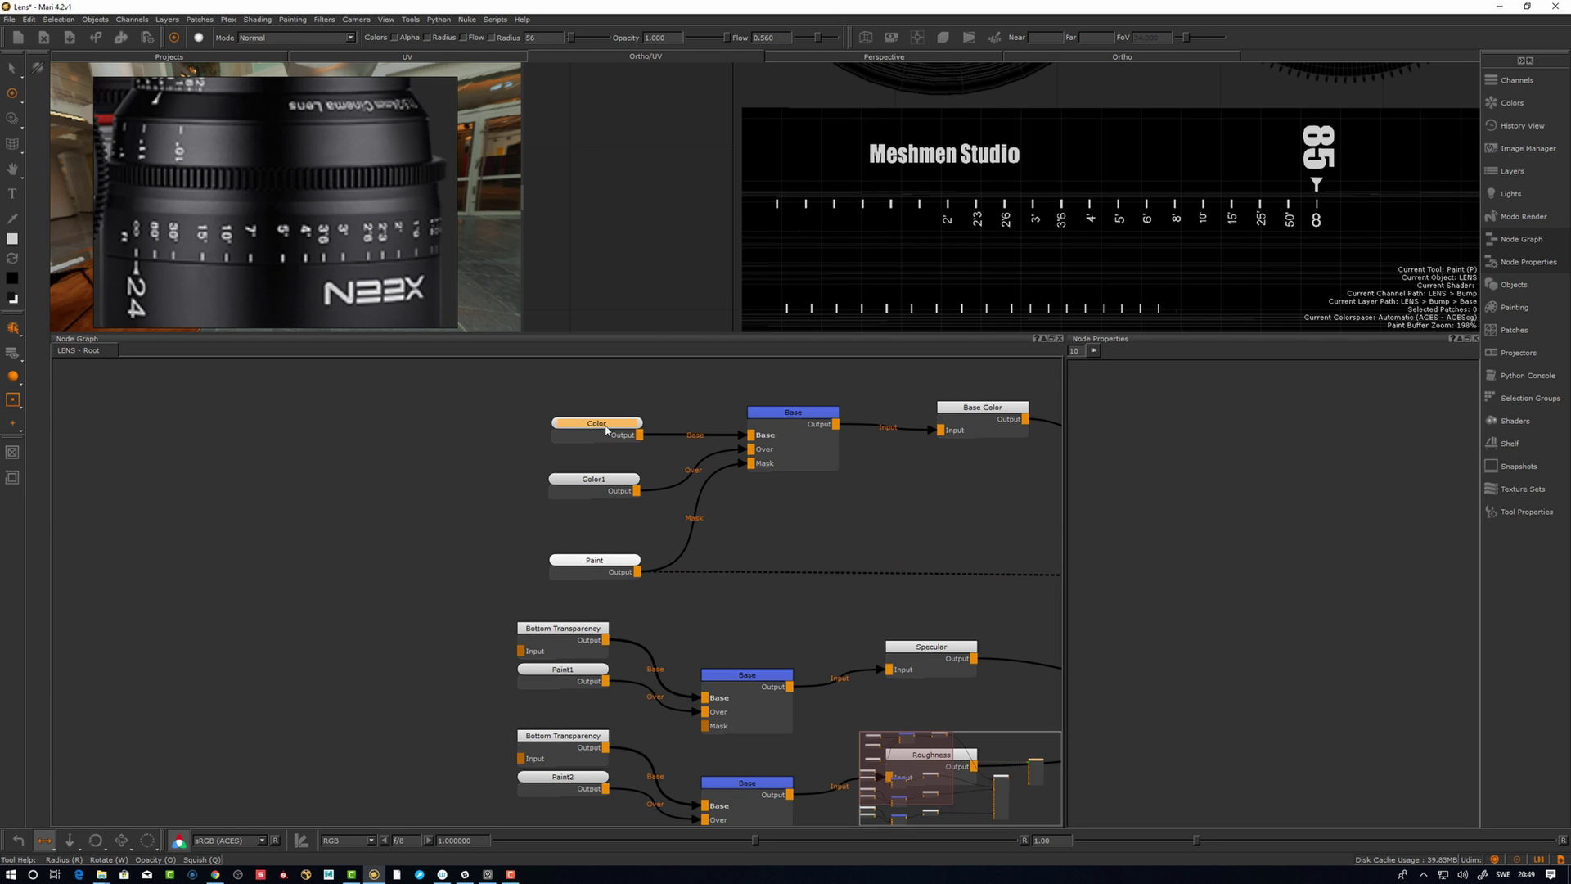
click(604, 486)
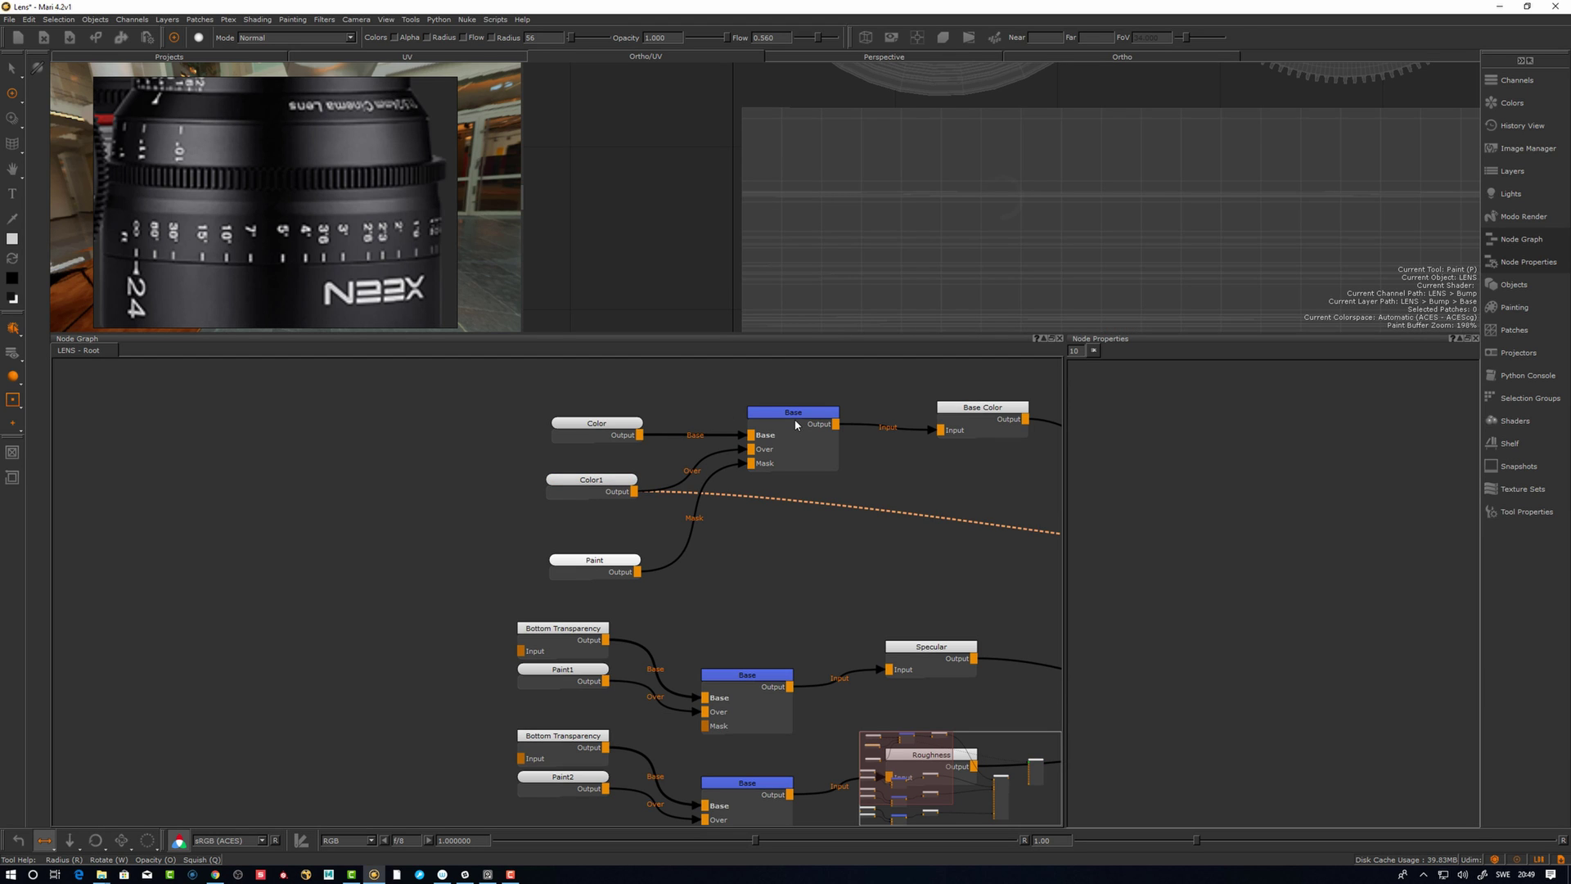
drag(796, 424, 803, 419)
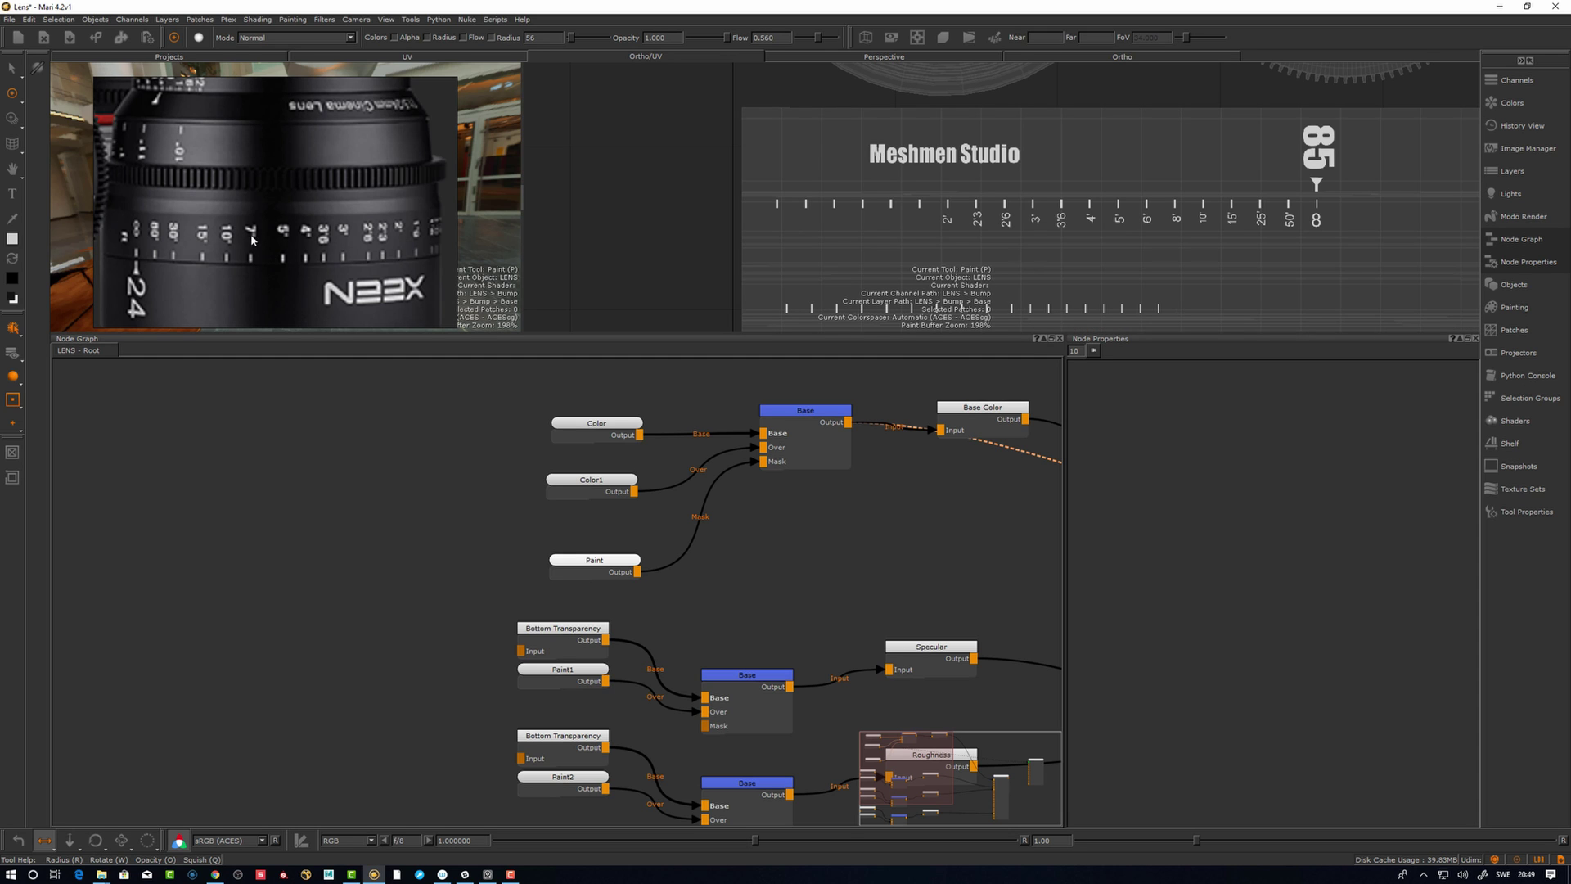
Enlarge the lens reference window and examine the photos of the T-stop scale, index line and lens mount side.
click(346, 284)
click(521, 331)
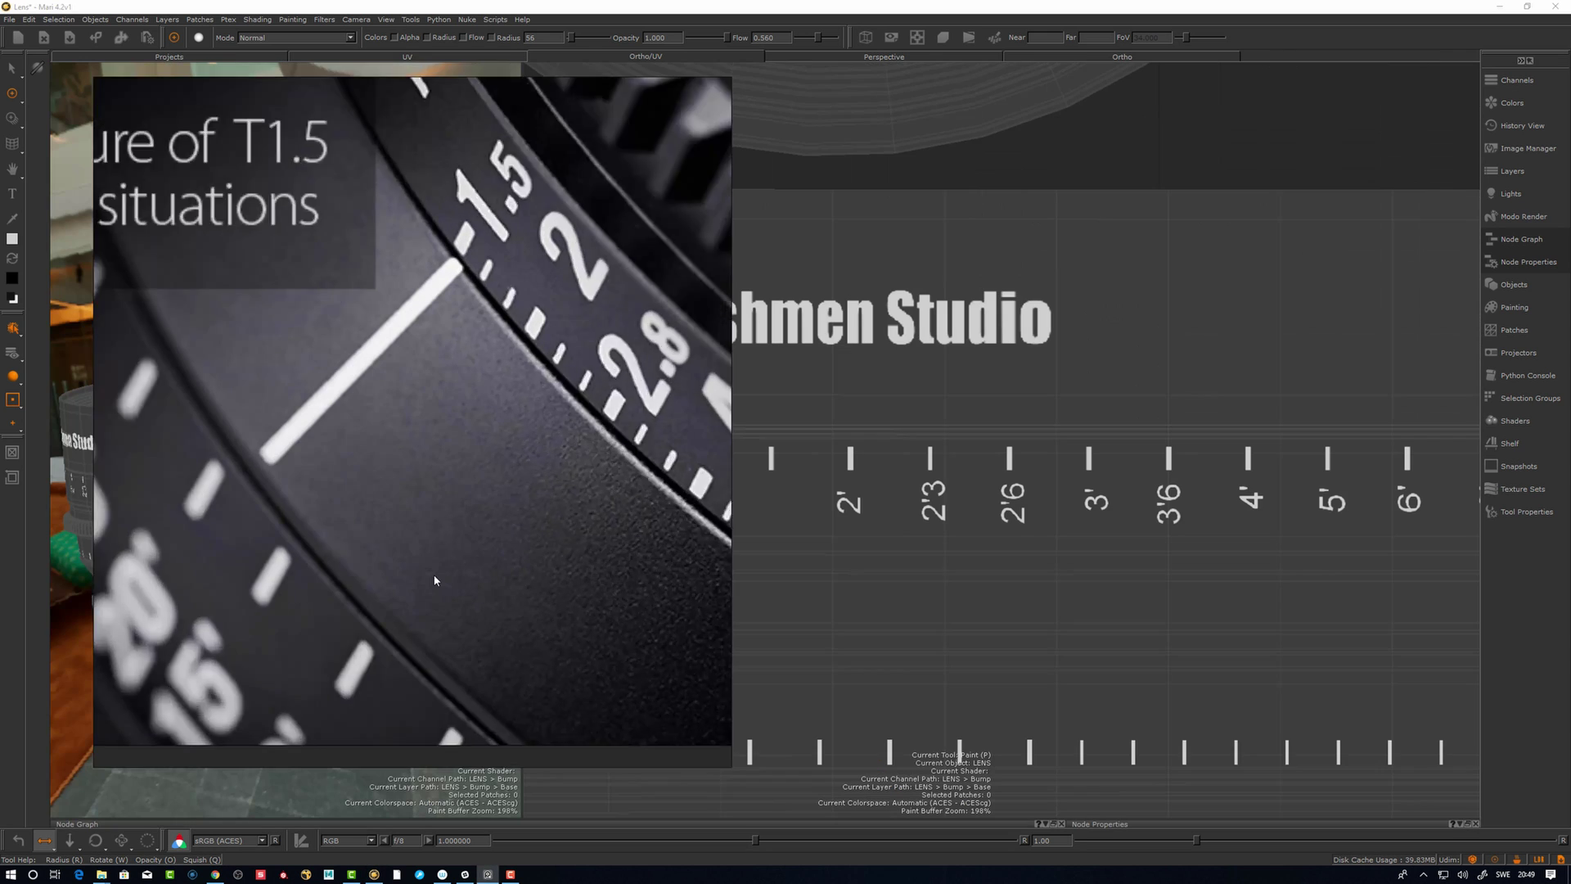
scroll(434, 578, up, 2)
scroll(515, 539, down, 1)
middle_drag(669, 570, 409, 545)
scroll(409, 545, down, 3)
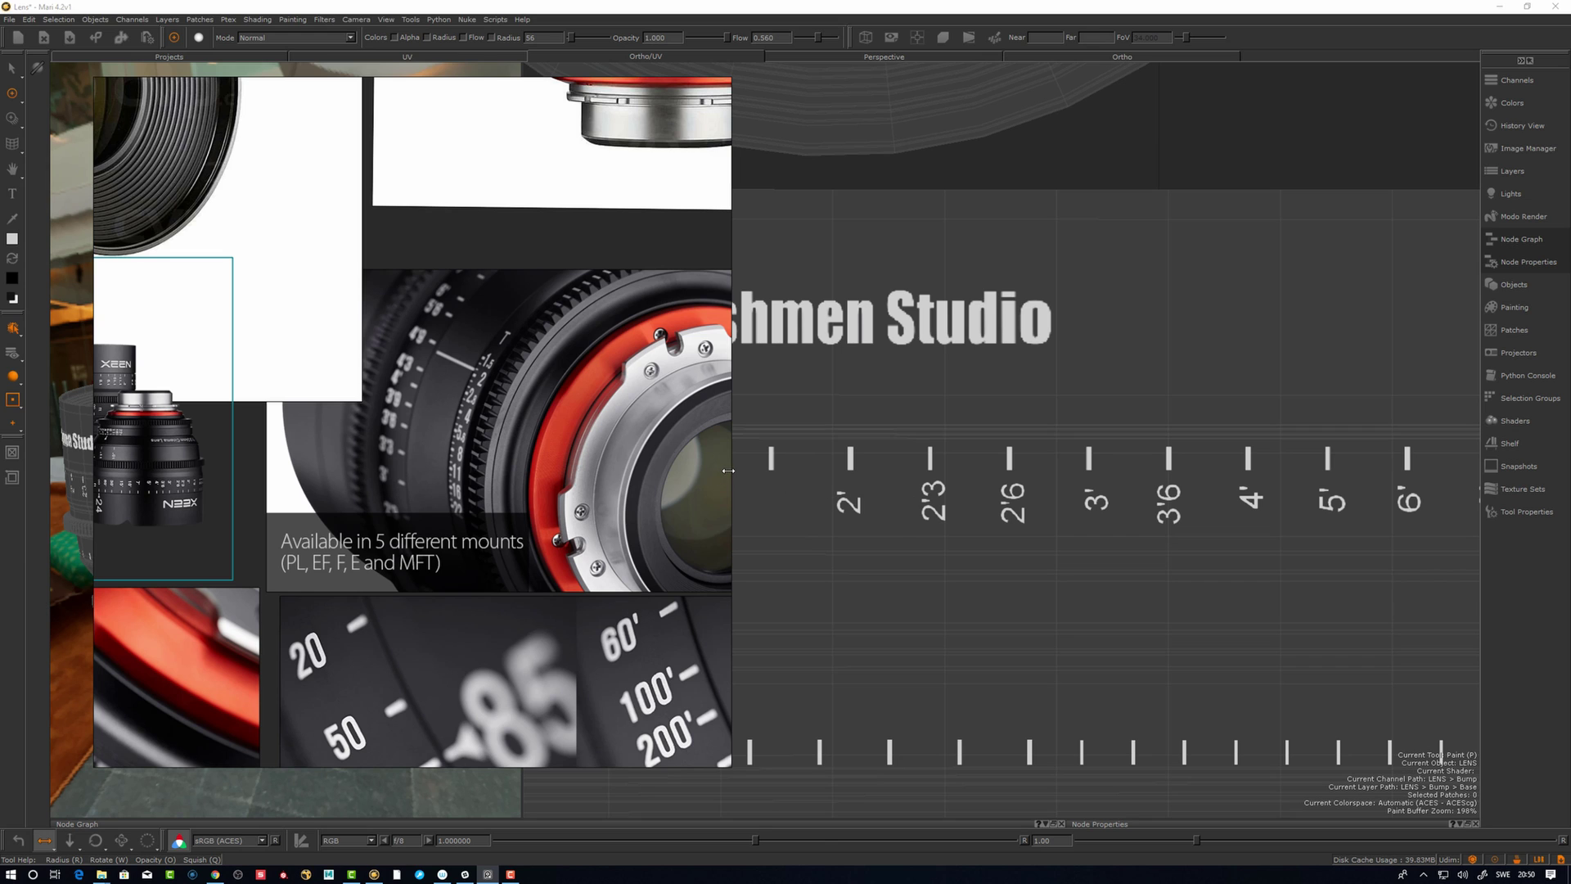
drag(728, 471, 713, 473)
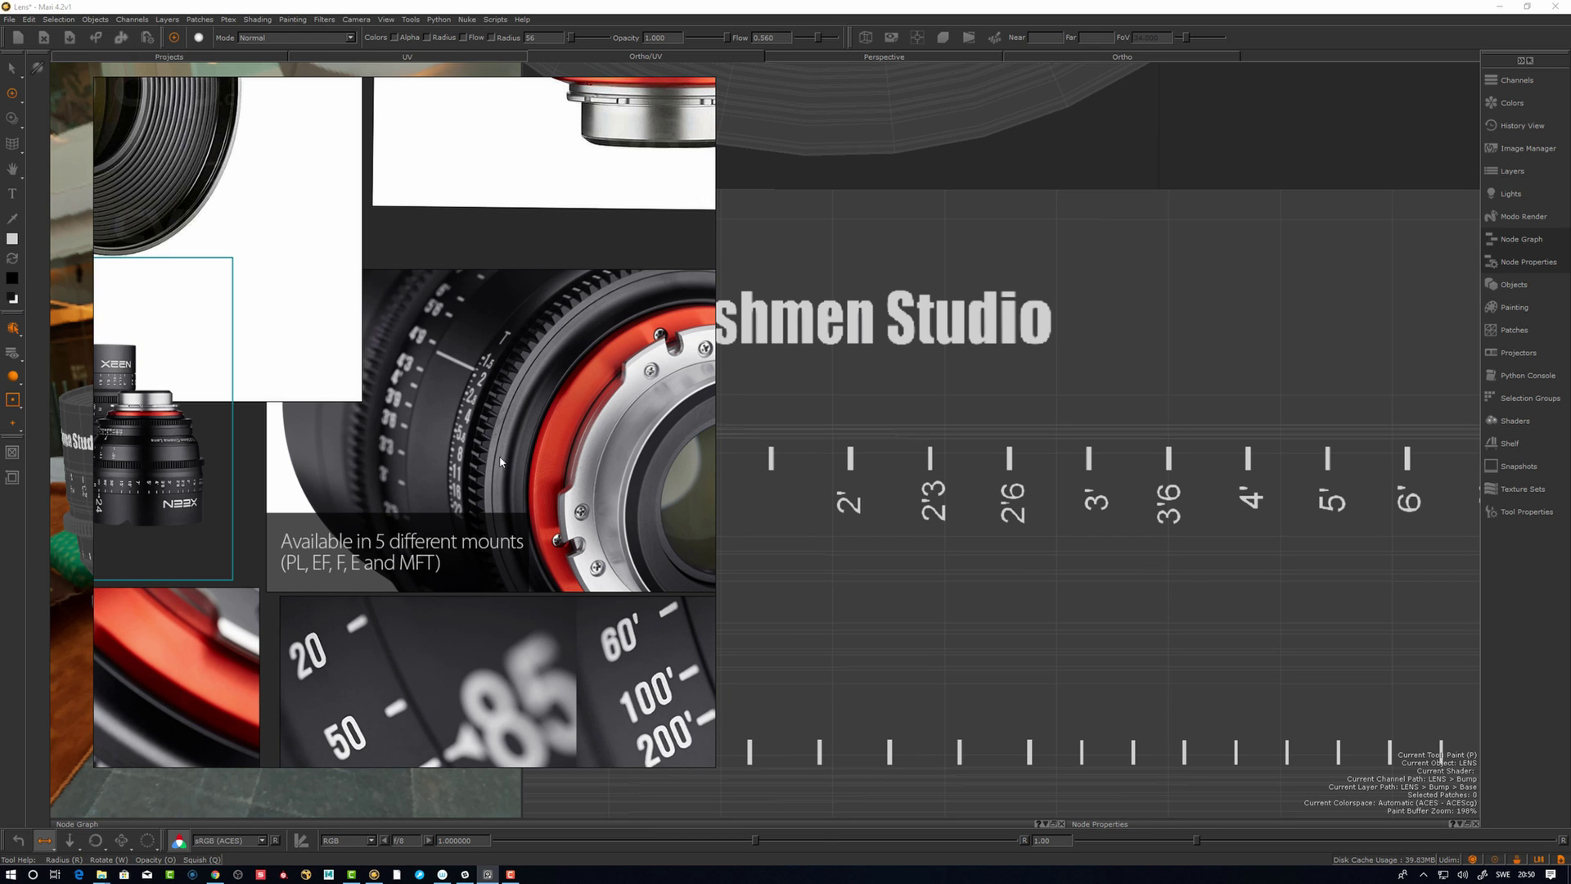